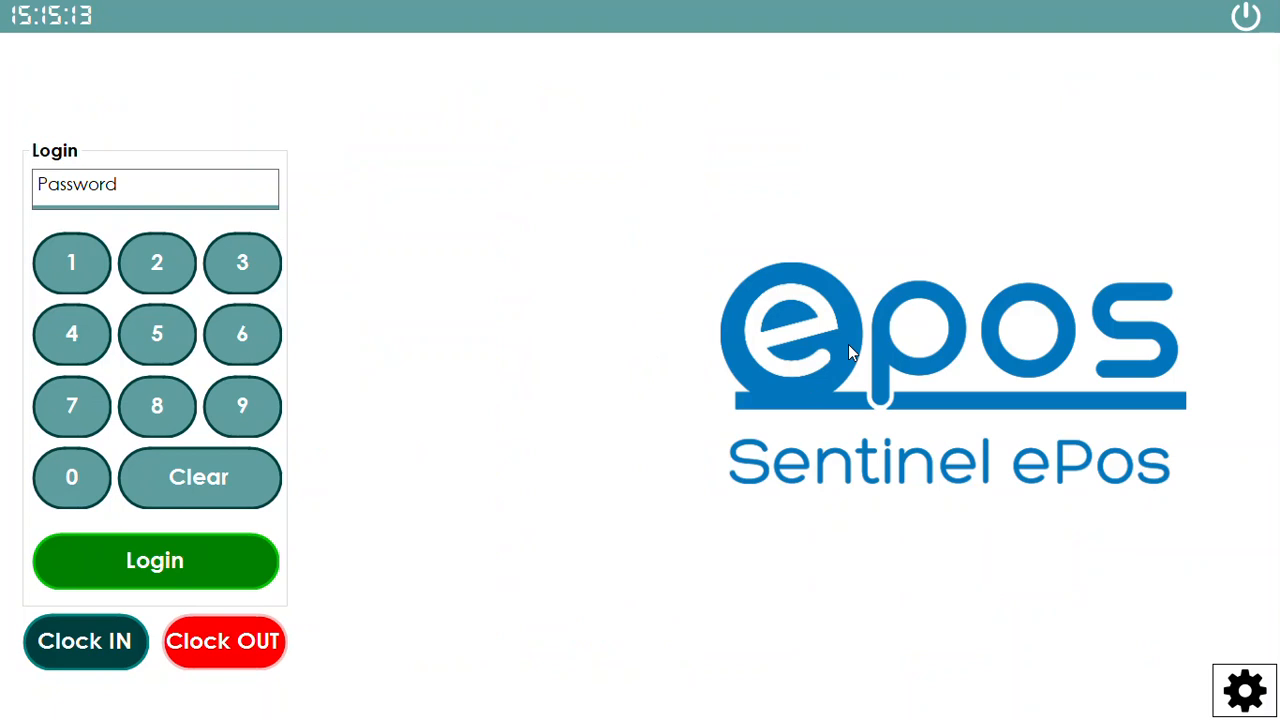
Log in with the three-digit staff passcode and open the FACIALS category
click(78, 267)
click(150, 265)
click(232, 263)
click(214, 556)
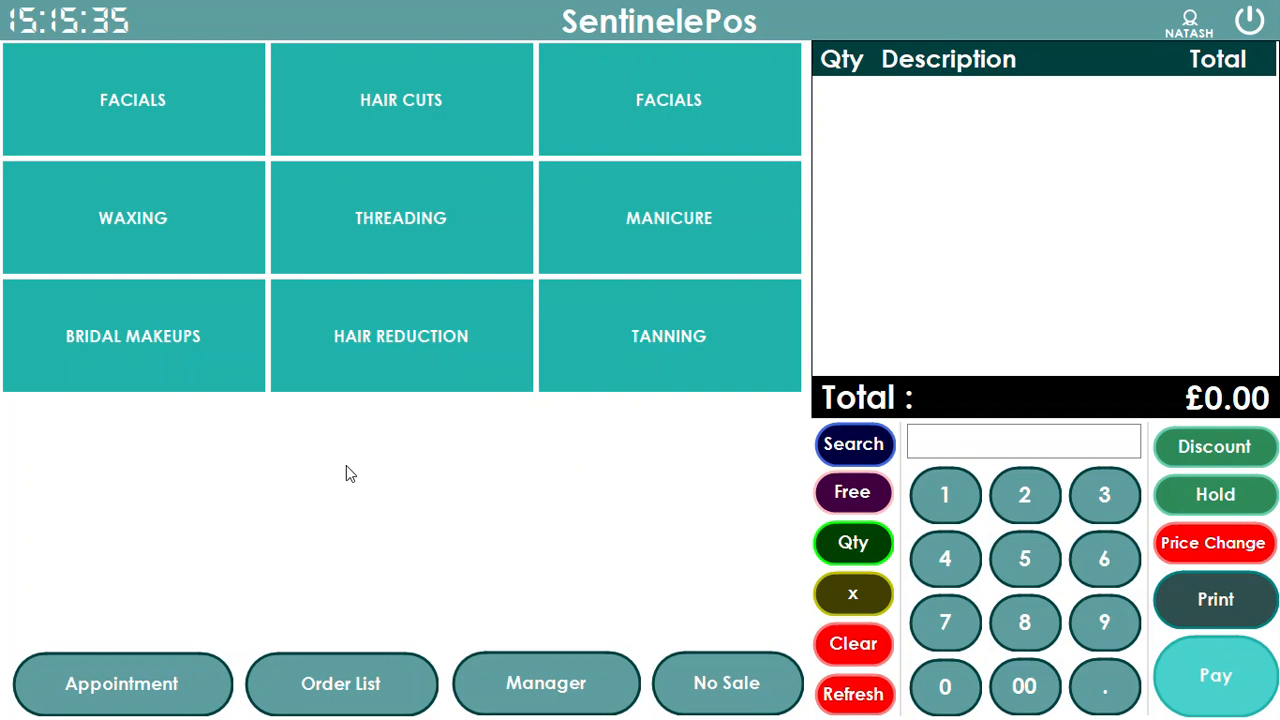
click(172, 136)
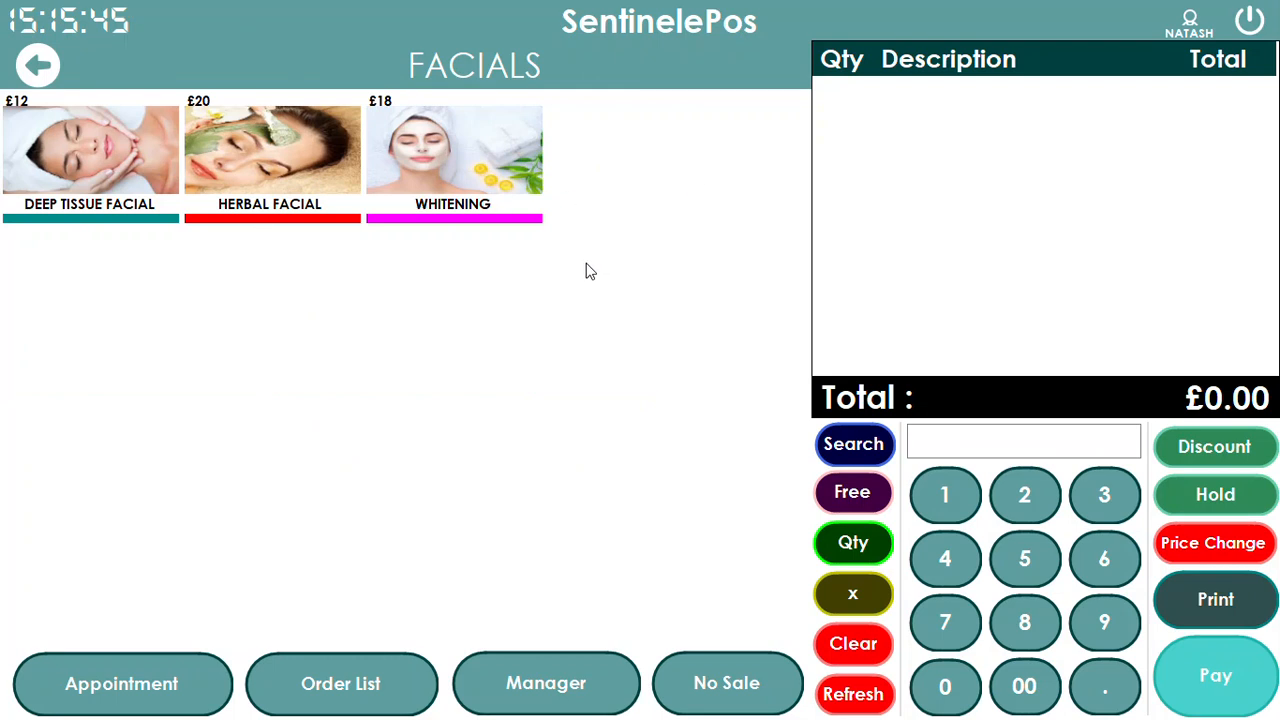
Add Herbal Facial, Whitening and Deep Tissue Facial to the order, totalling £50
click(285, 171)
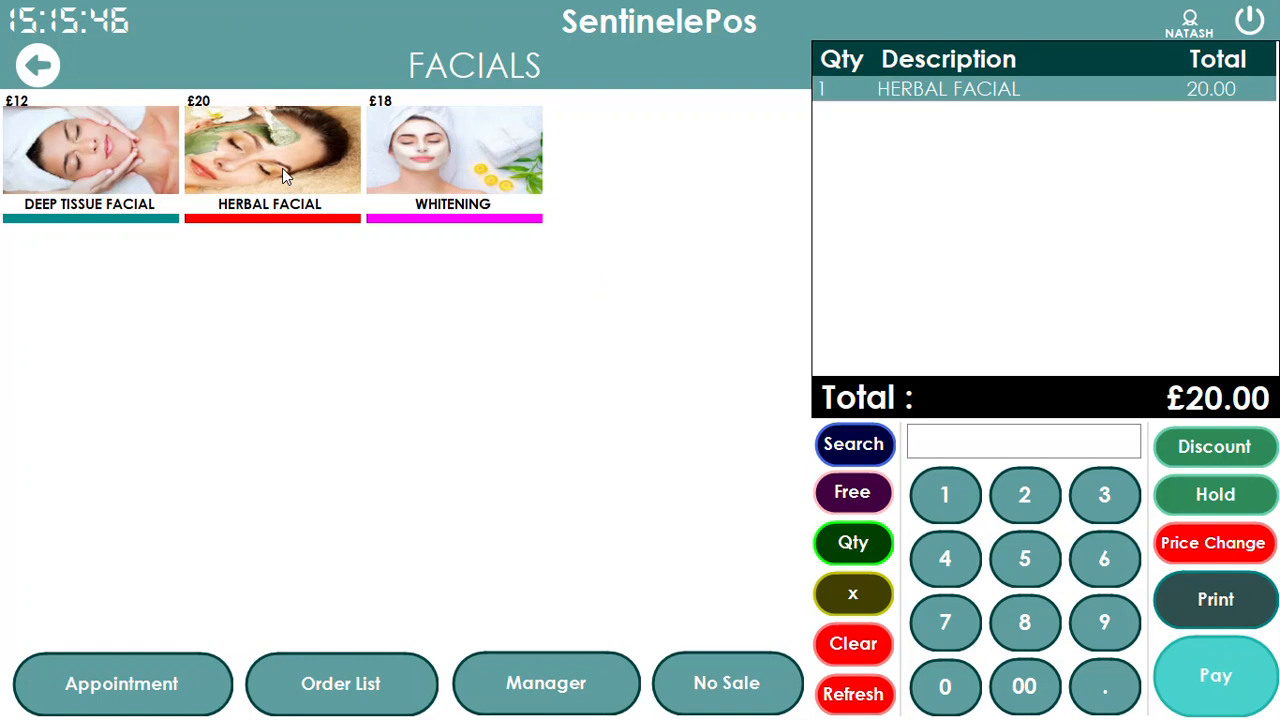
click(450, 172)
click(116, 198)
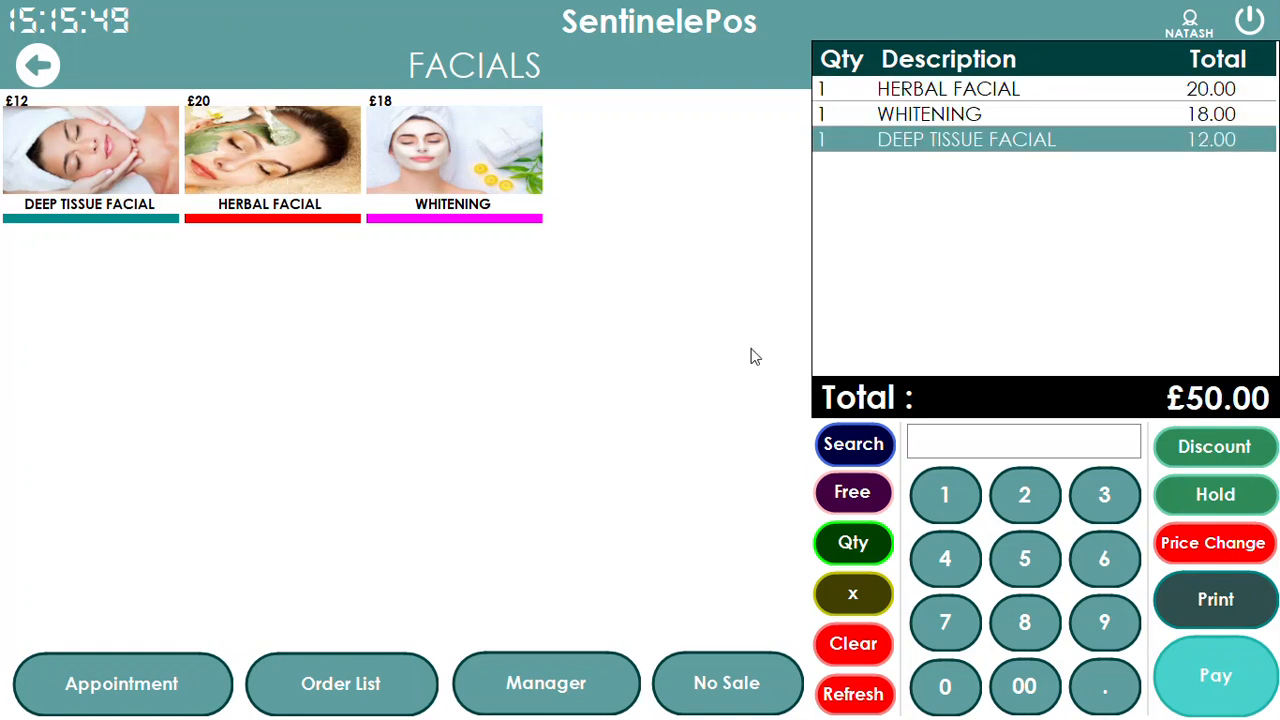
Take £60 cash for the order, giving £10 change, and return to the categories
click(1185, 661)
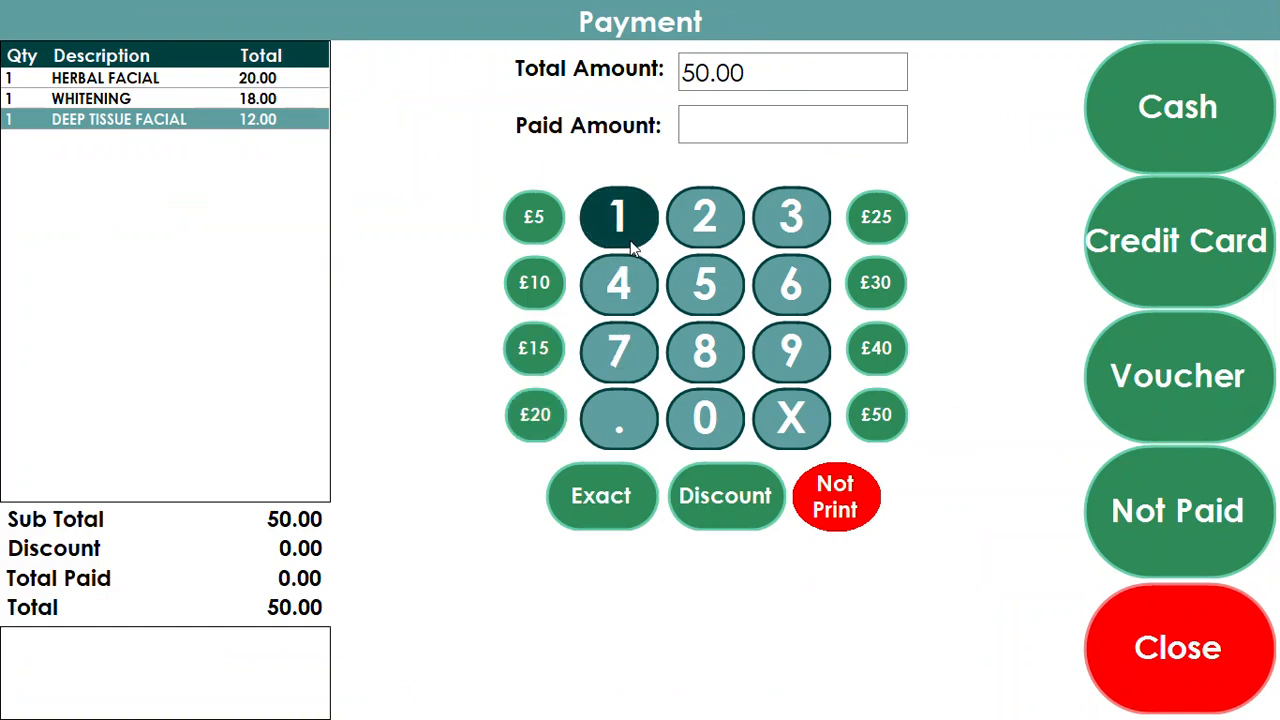
click(815, 292)
click(729, 418)
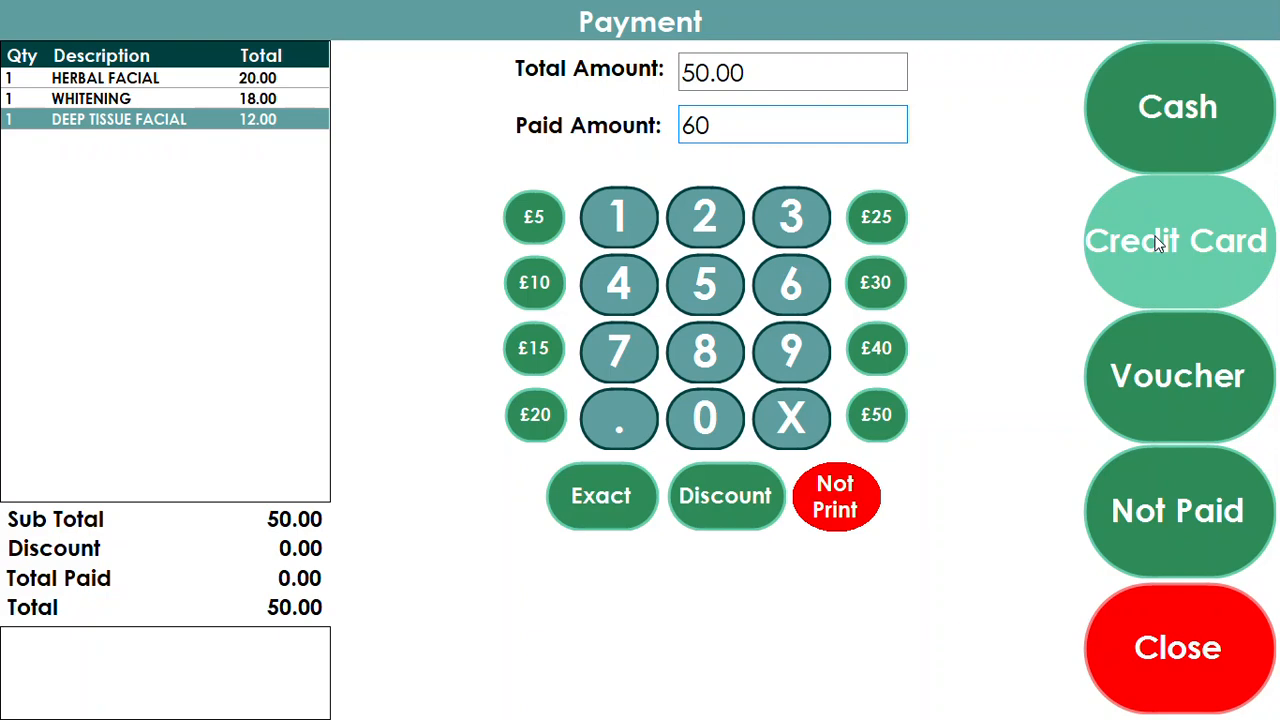
click(1162, 127)
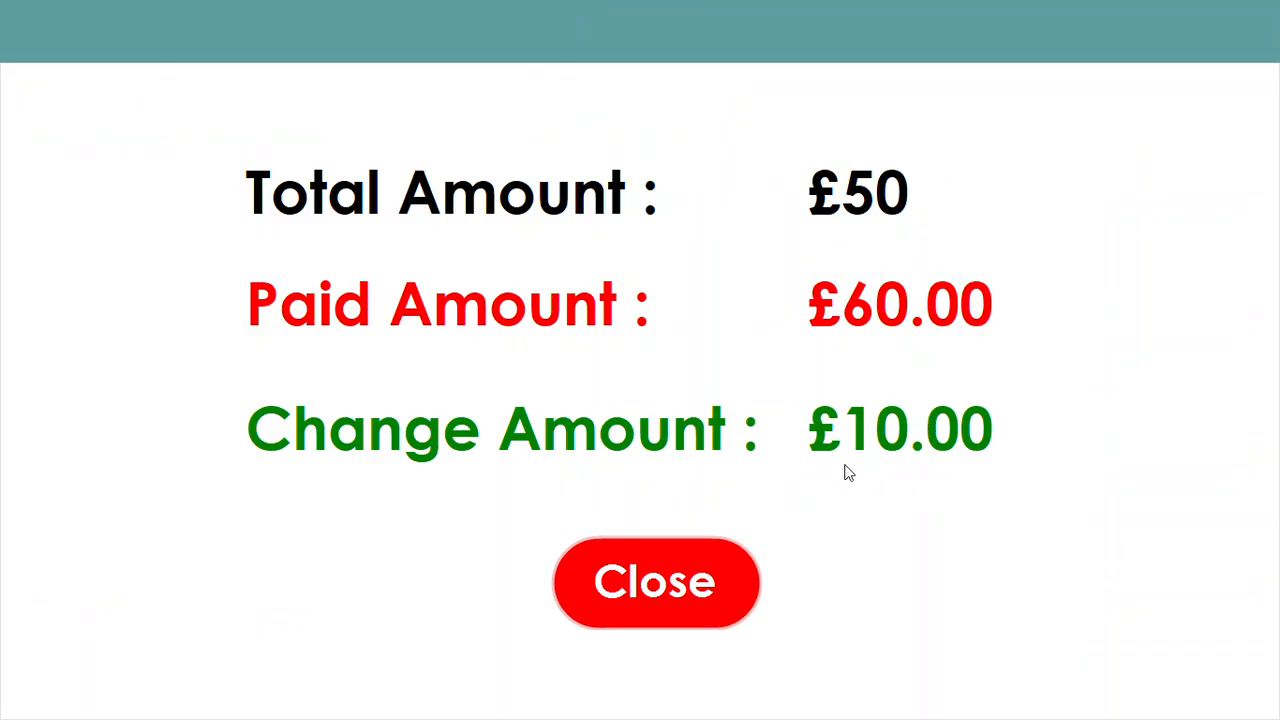
click(724, 583)
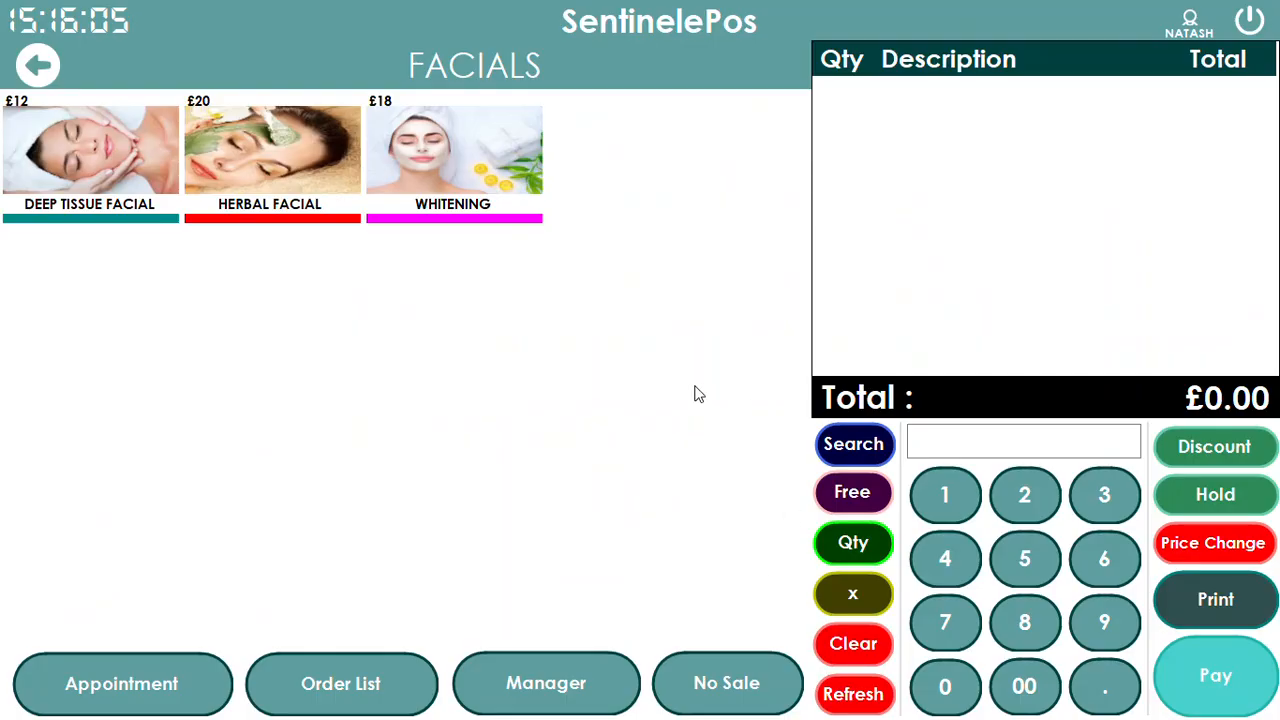
click(40, 80)
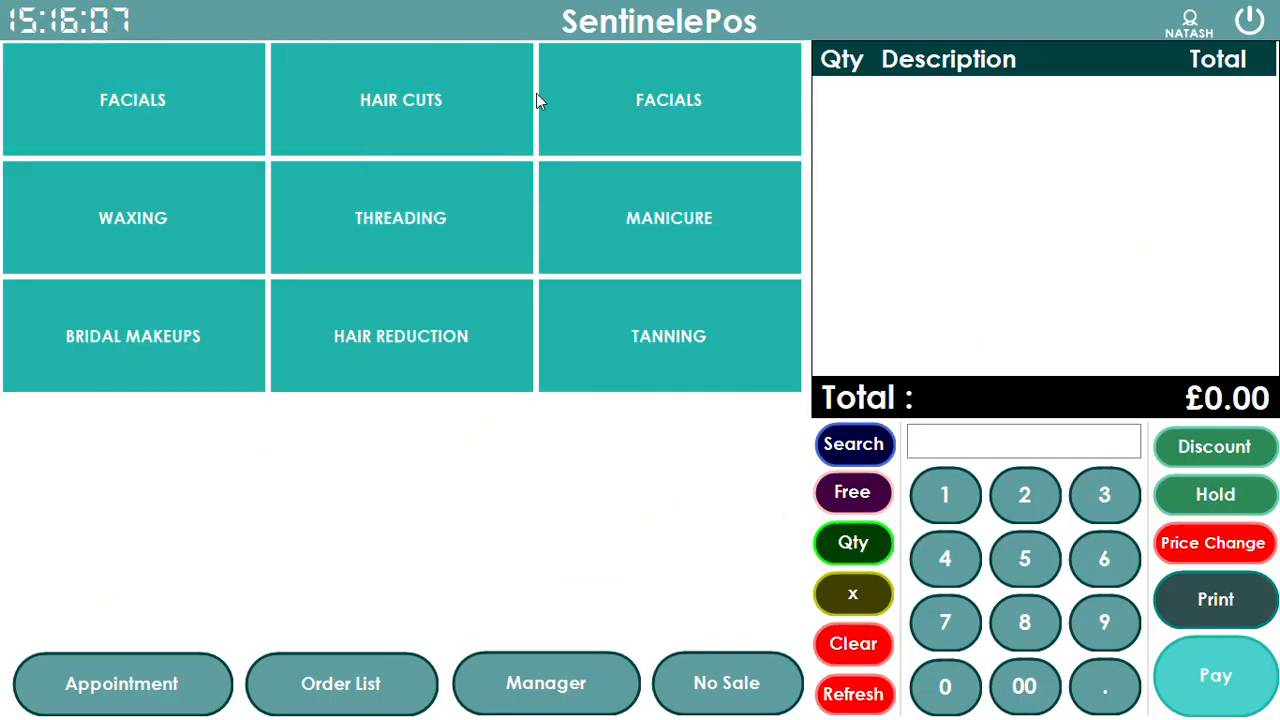
Browse the Facials and Hair Cuts categories, returning to the category list each time
click(206, 117)
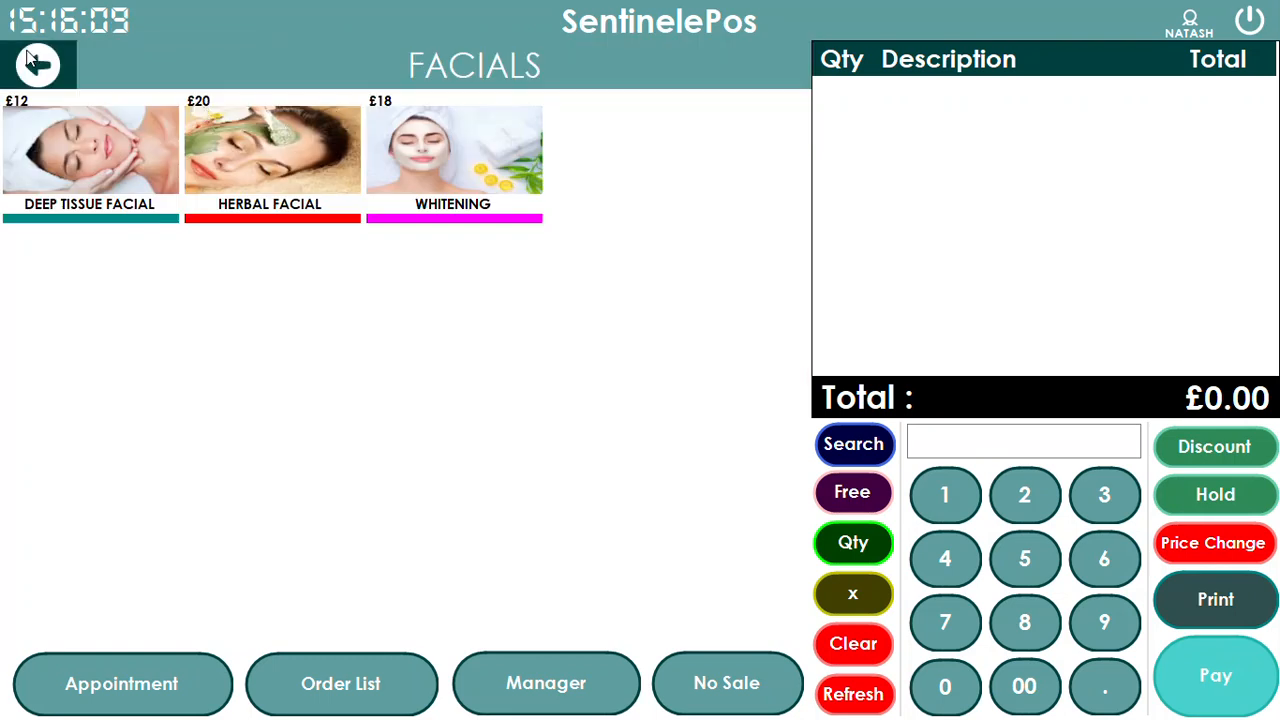
click(36, 64)
click(386, 126)
click(38, 65)
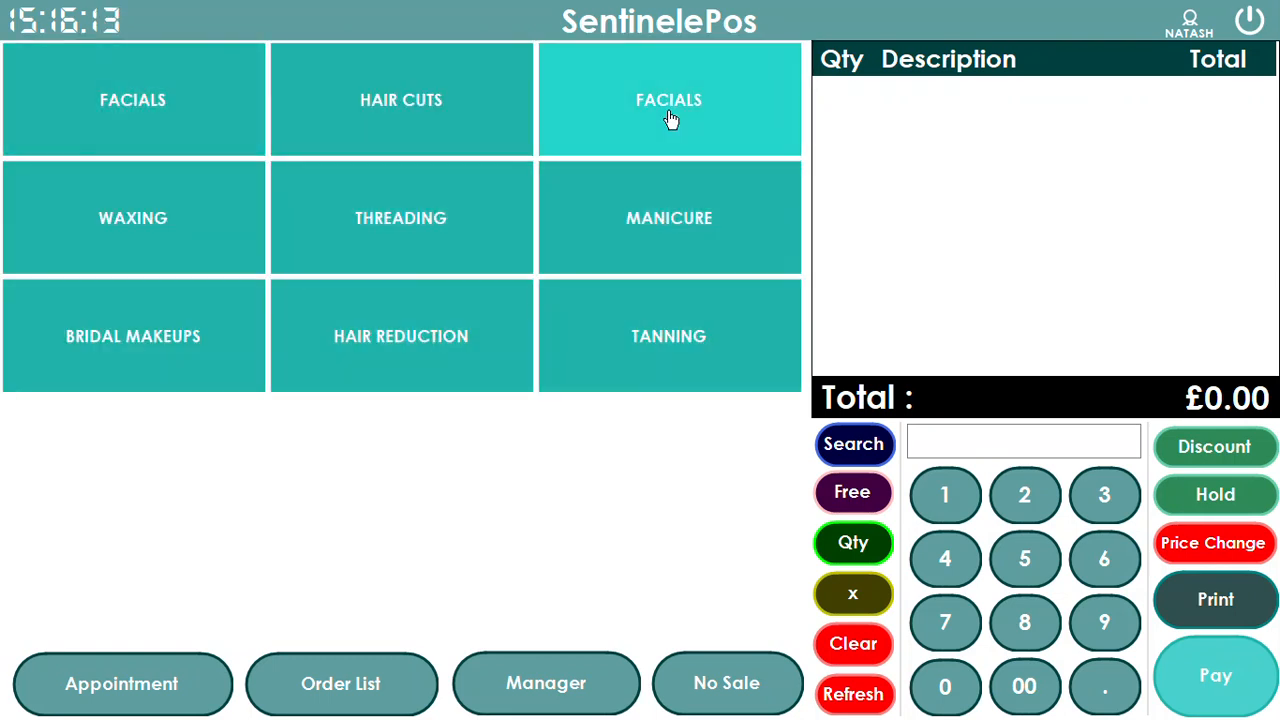
Add Full Legs, Full Arms and Full Body waxing (£102) and bring up the discount entry
click(240, 213)
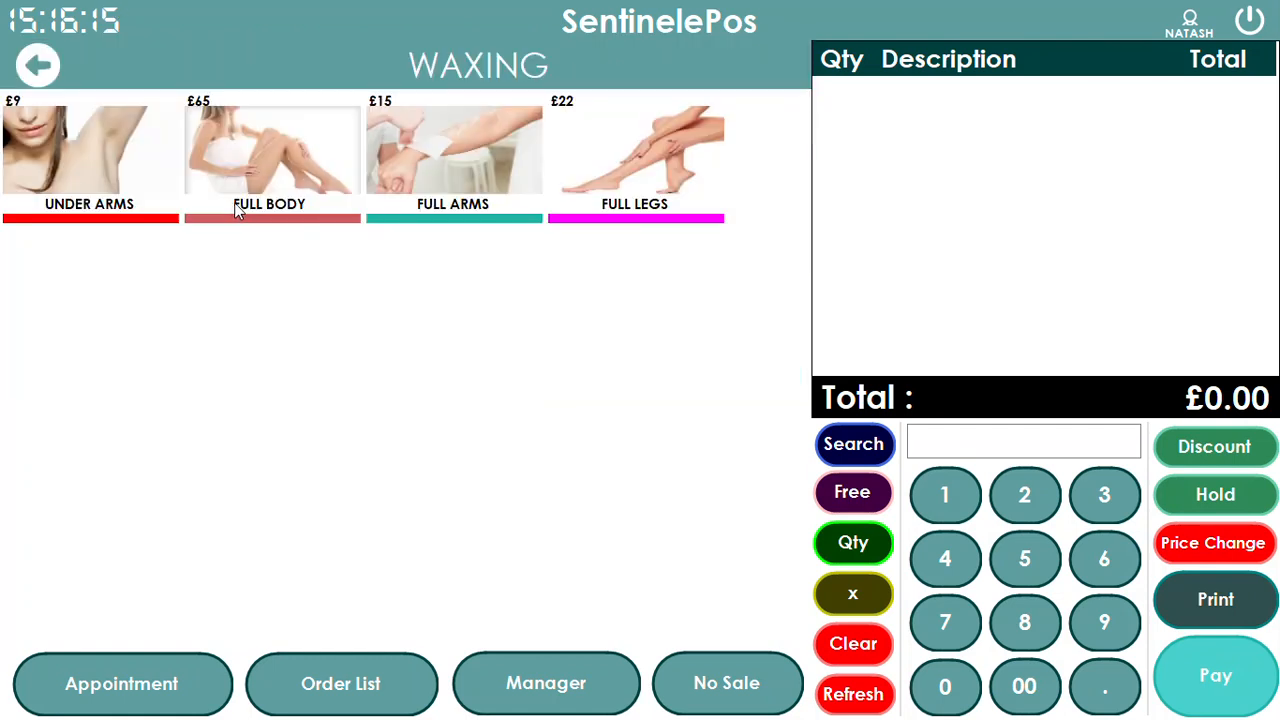
click(645, 190)
click(475, 195)
click(287, 176)
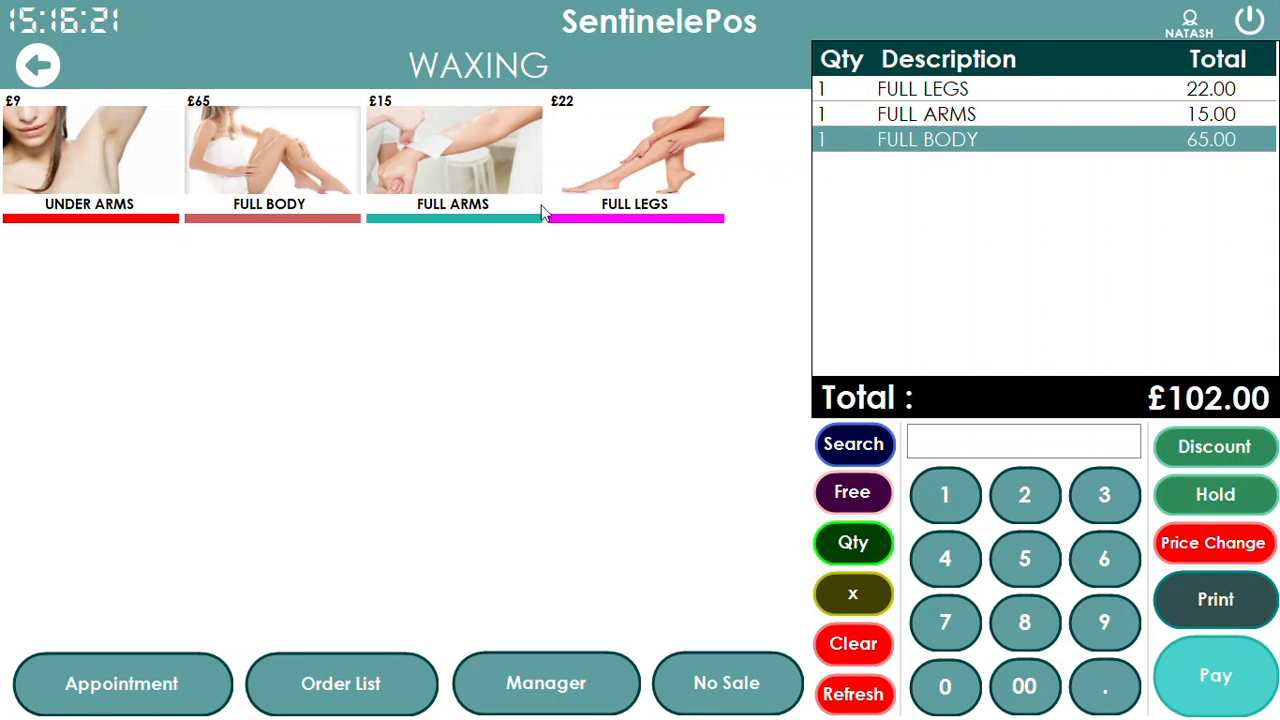
click(1202, 452)
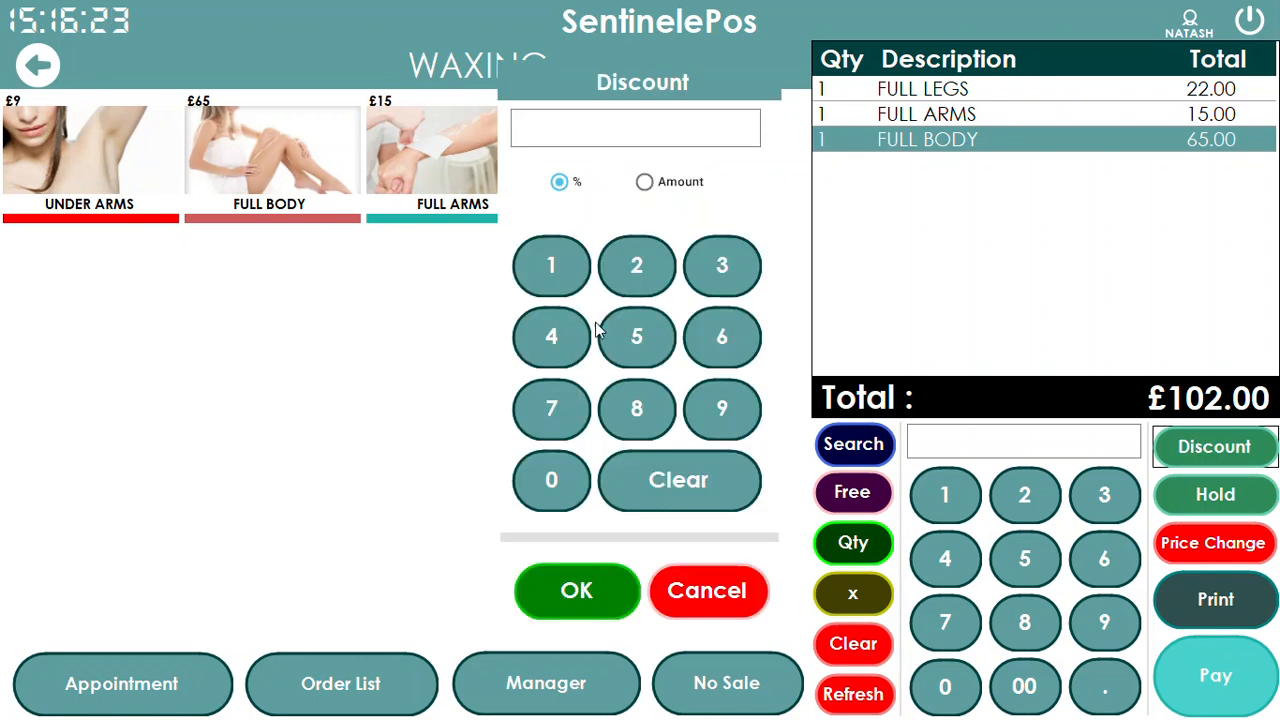
Apply a fixed £2 amount discount to the waxing order
click(606, 128)
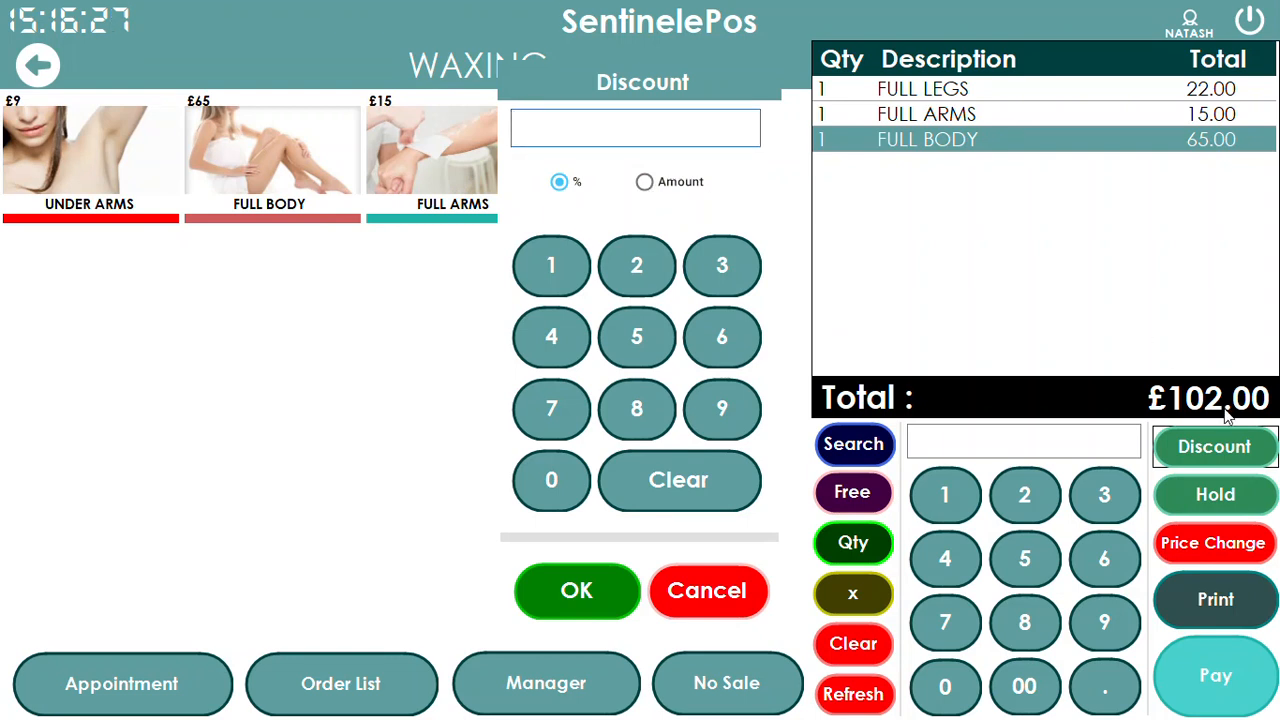
click(644, 182)
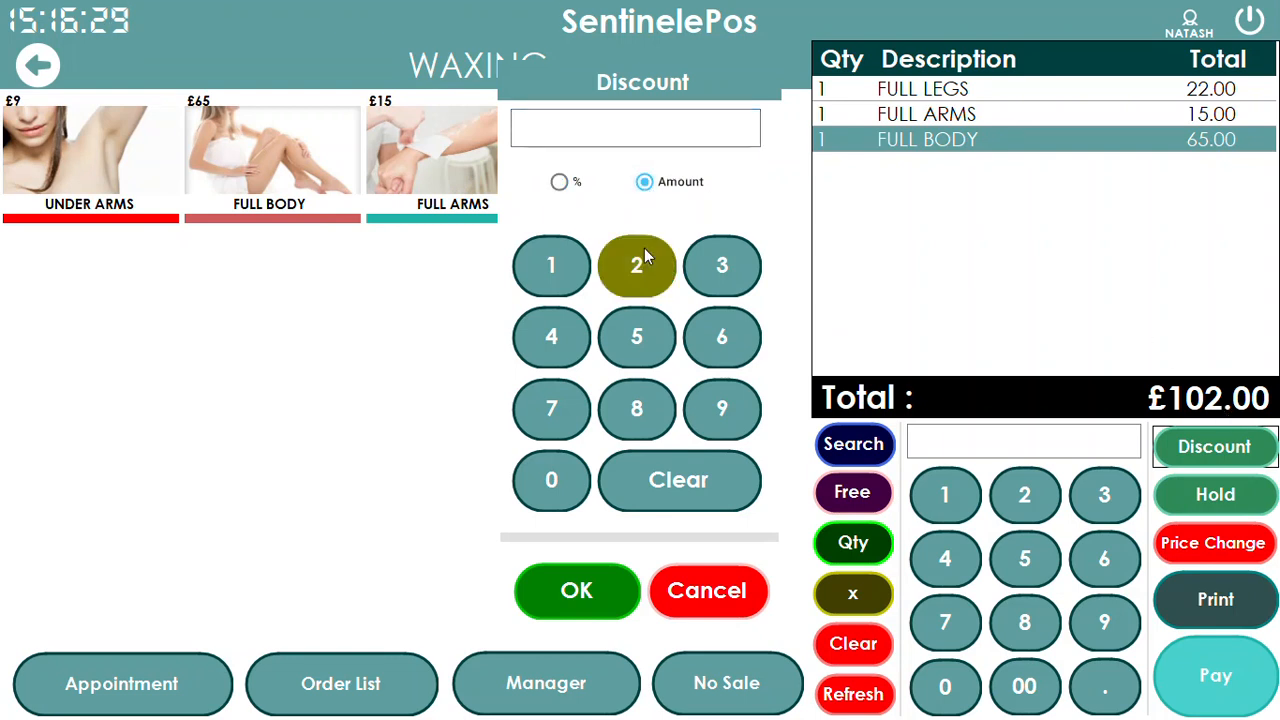
click(644, 258)
click(576, 590)
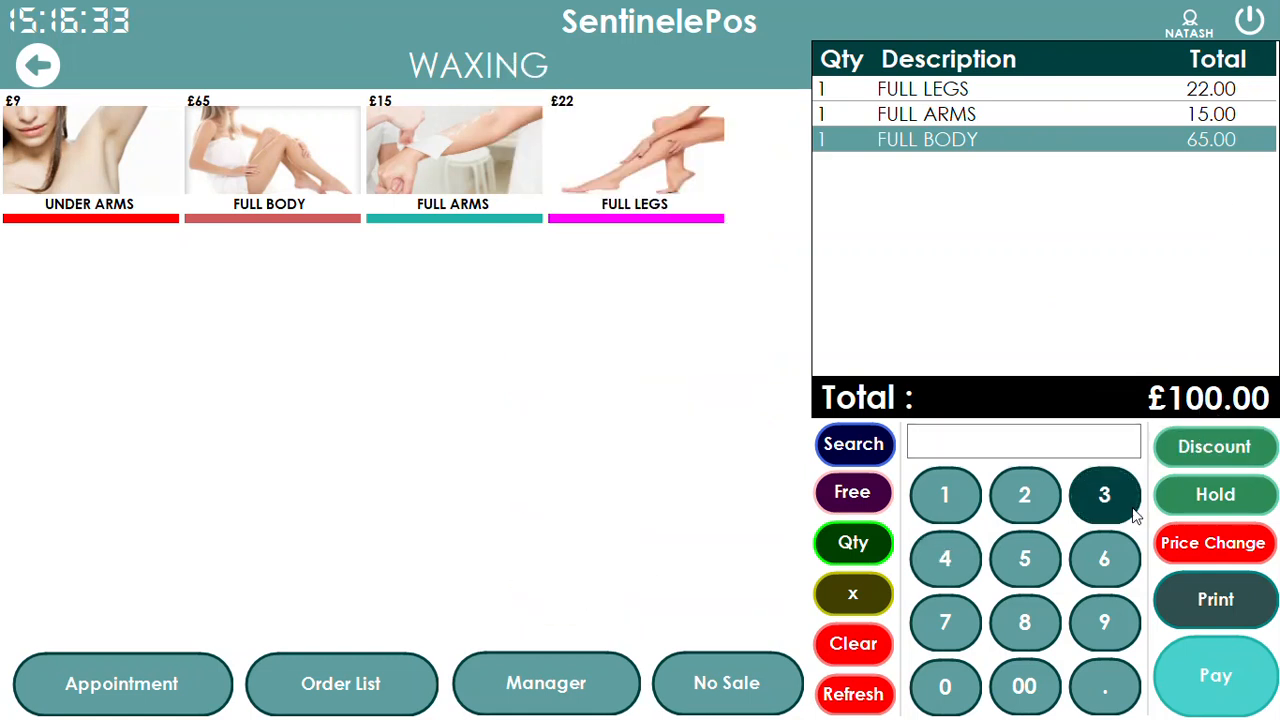
Apply a 10% discount, then clear the order and return to the categories
click(1214, 447)
click(557, 265)
click(555, 482)
click(595, 593)
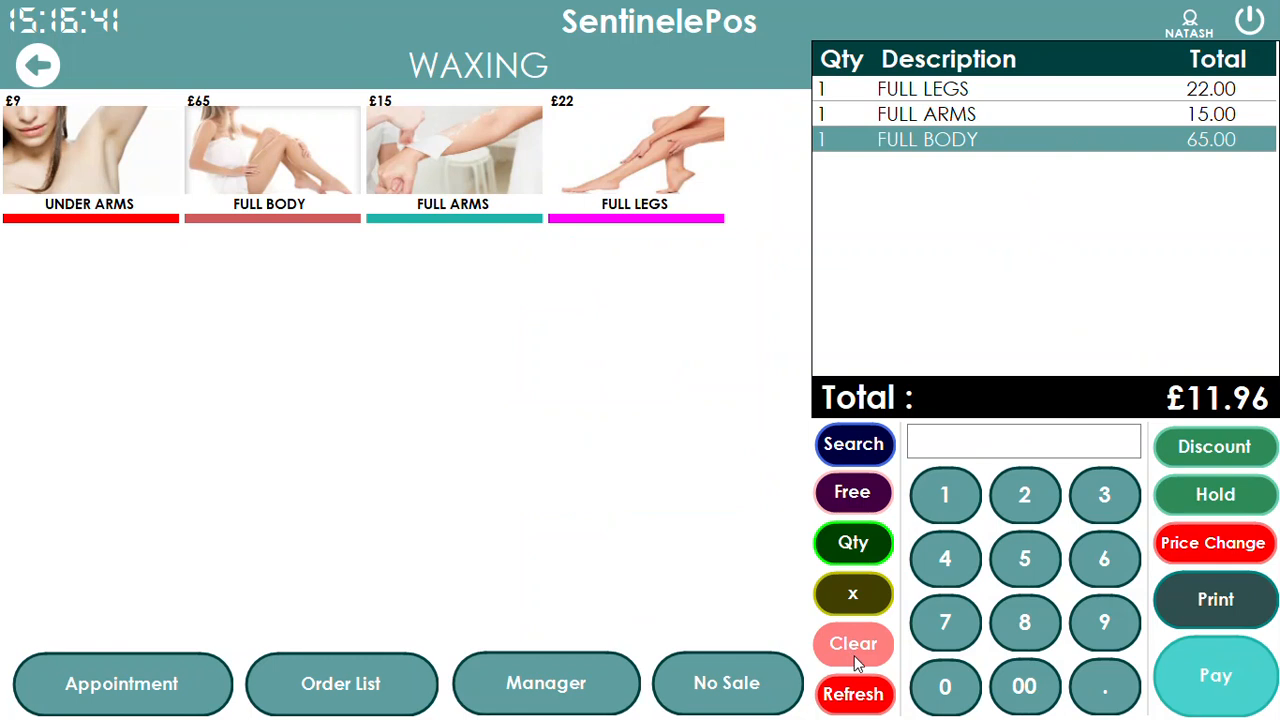
click(858, 694)
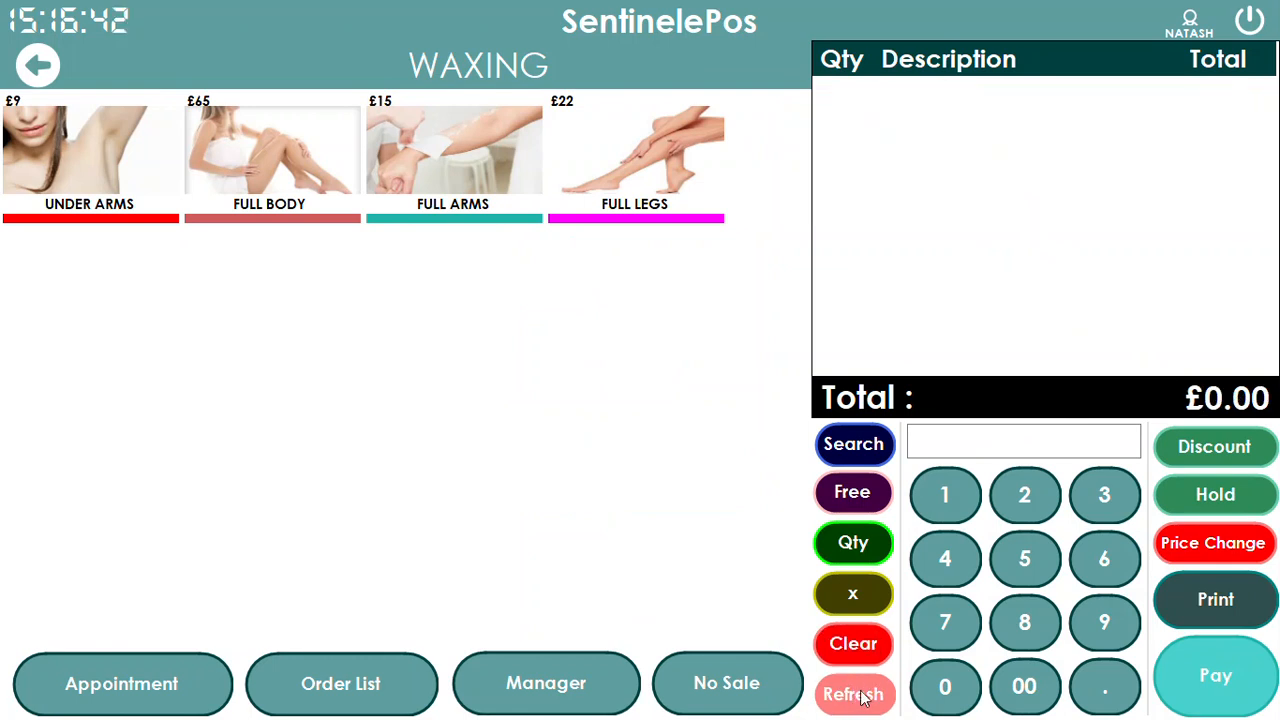
click(38, 66)
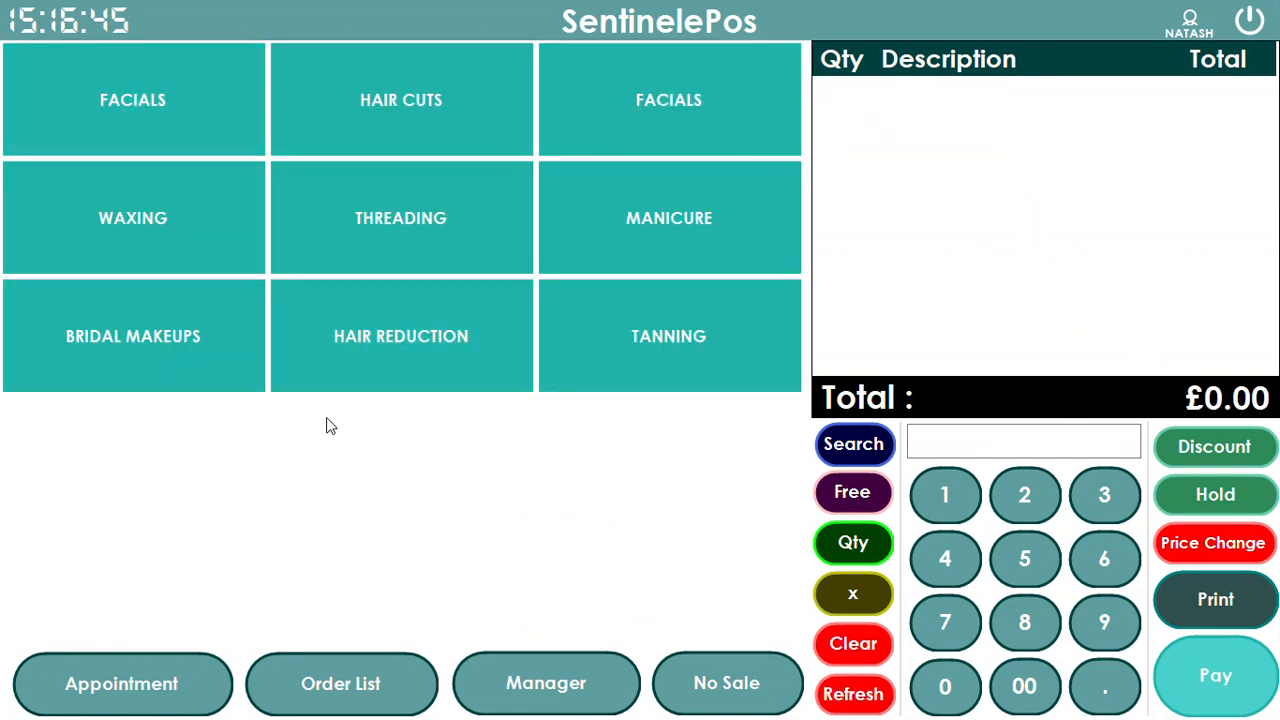
Check orders 25 and 22 in today's order list, then start an appointment and open its customer picker
click(345, 708)
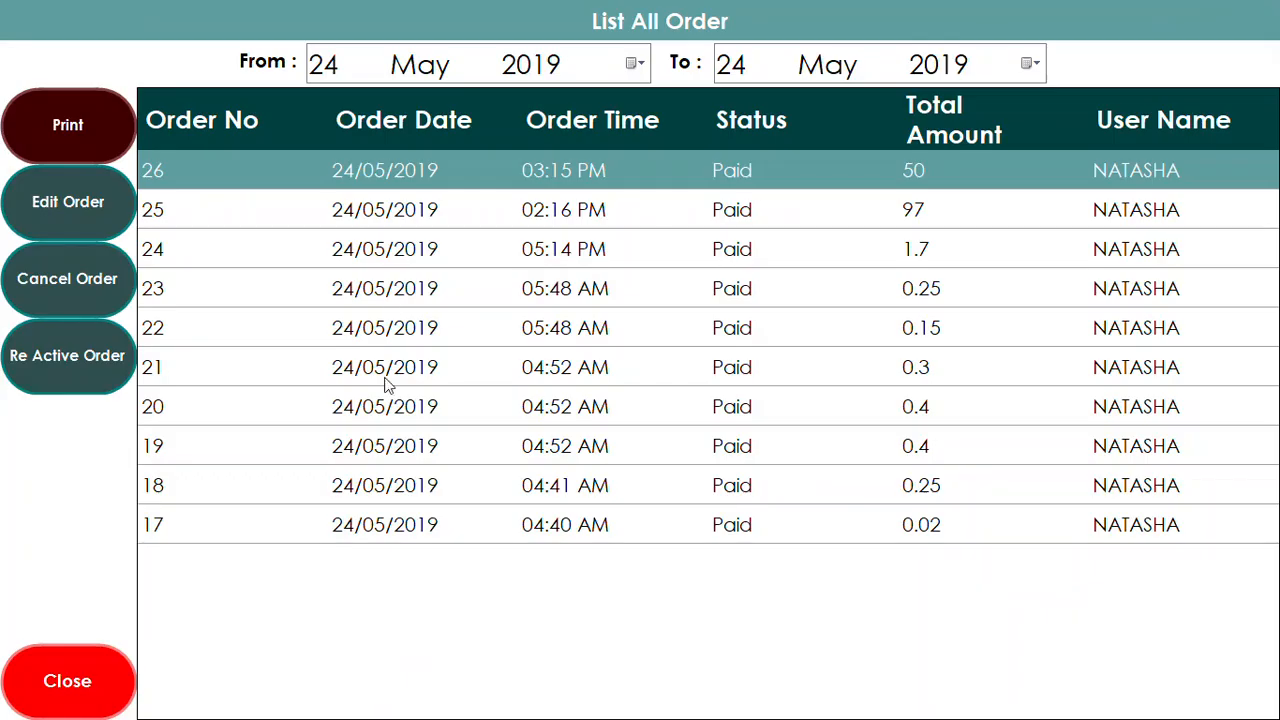
click(480, 210)
click(420, 332)
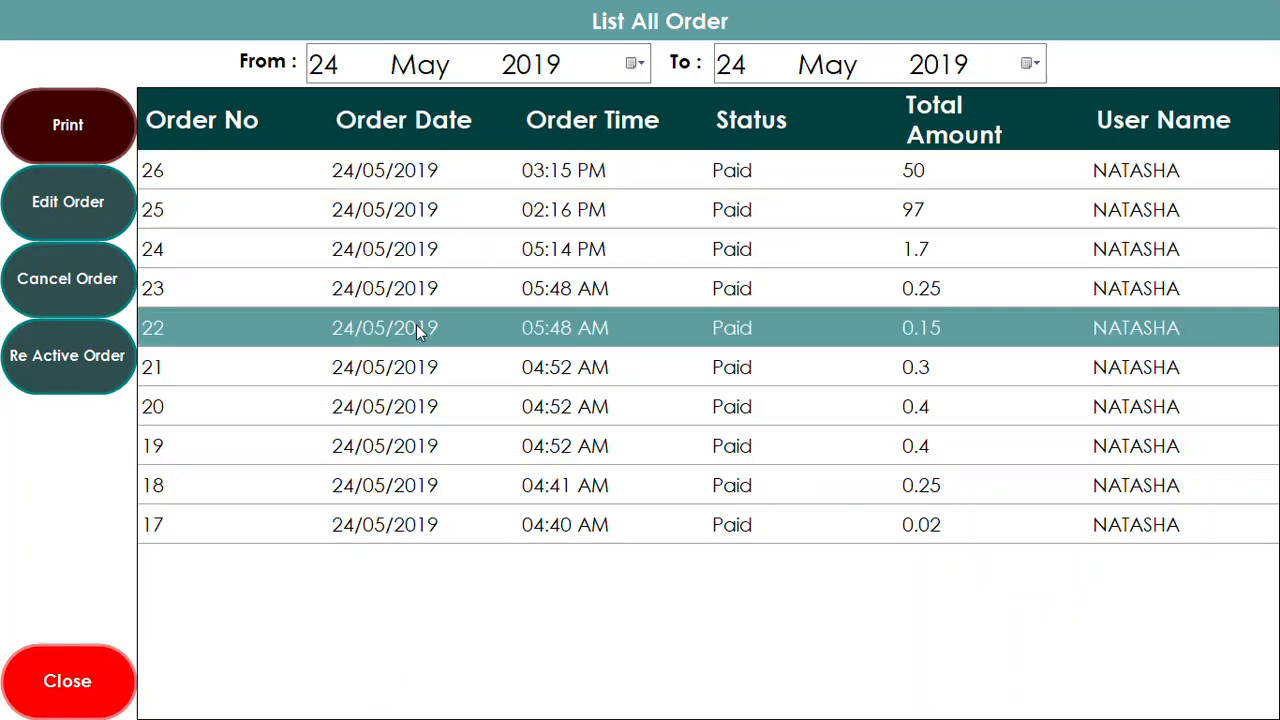
click(96, 690)
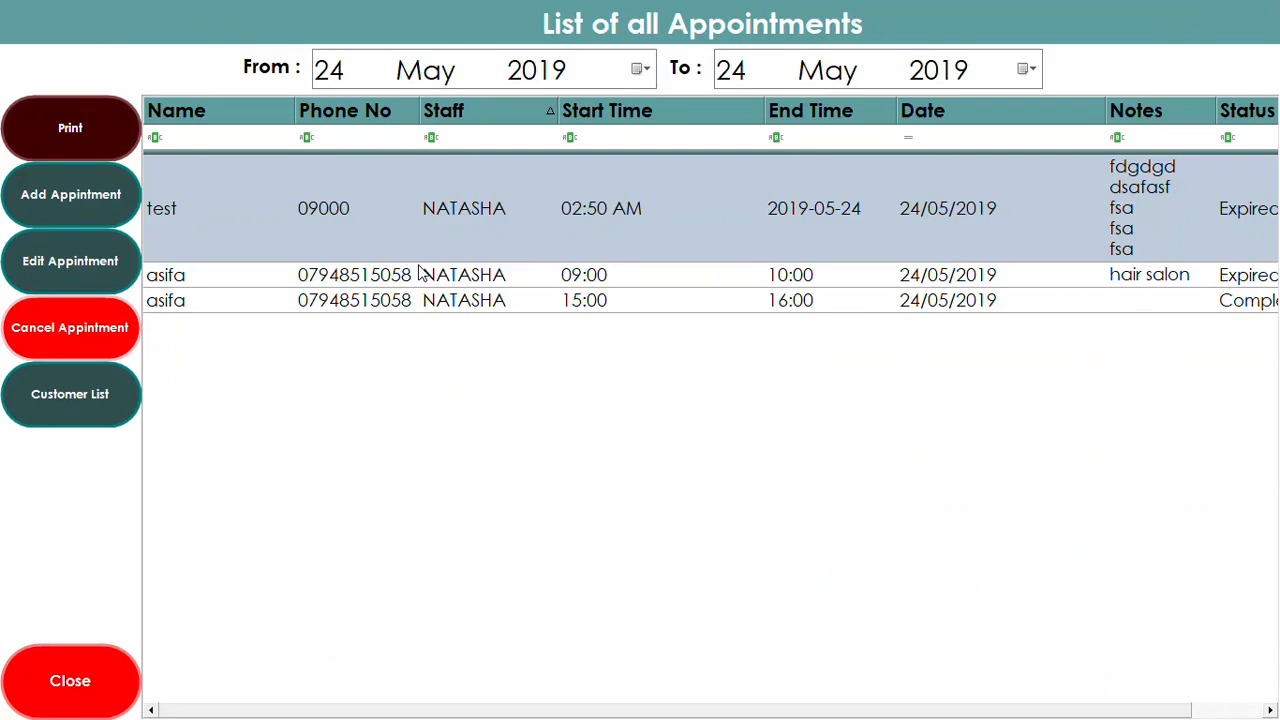
click(76, 200)
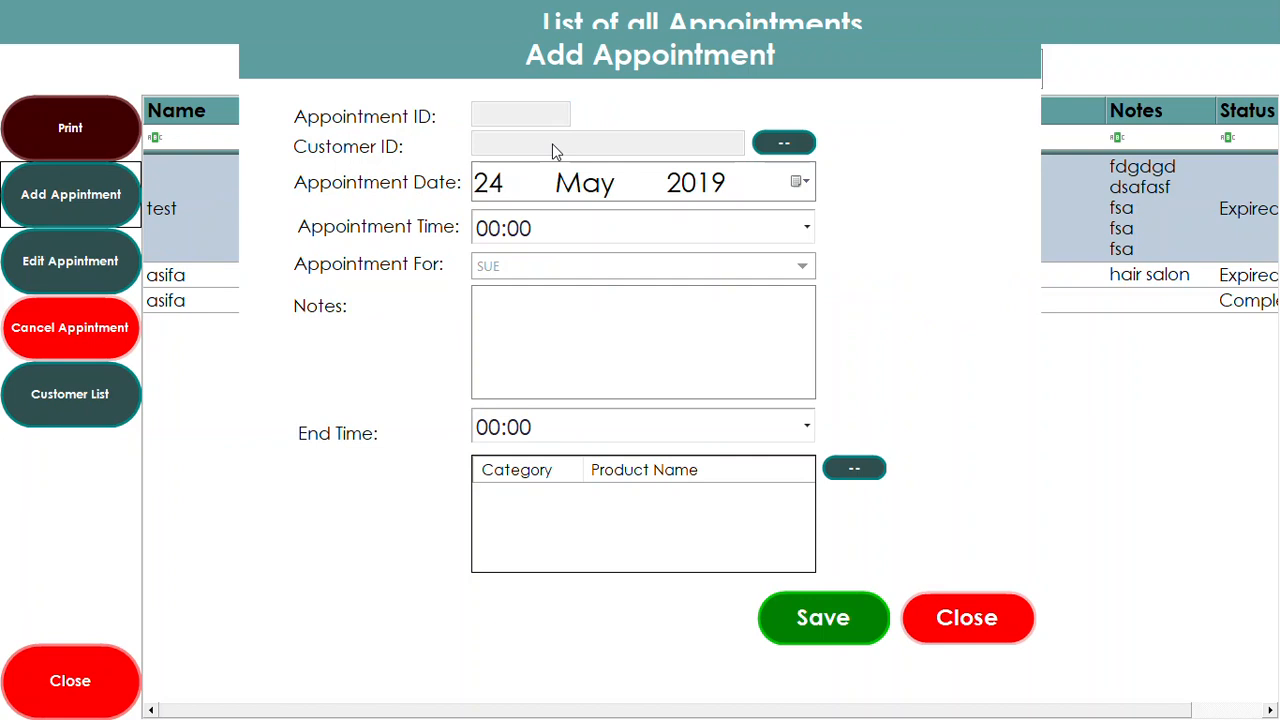
click(784, 143)
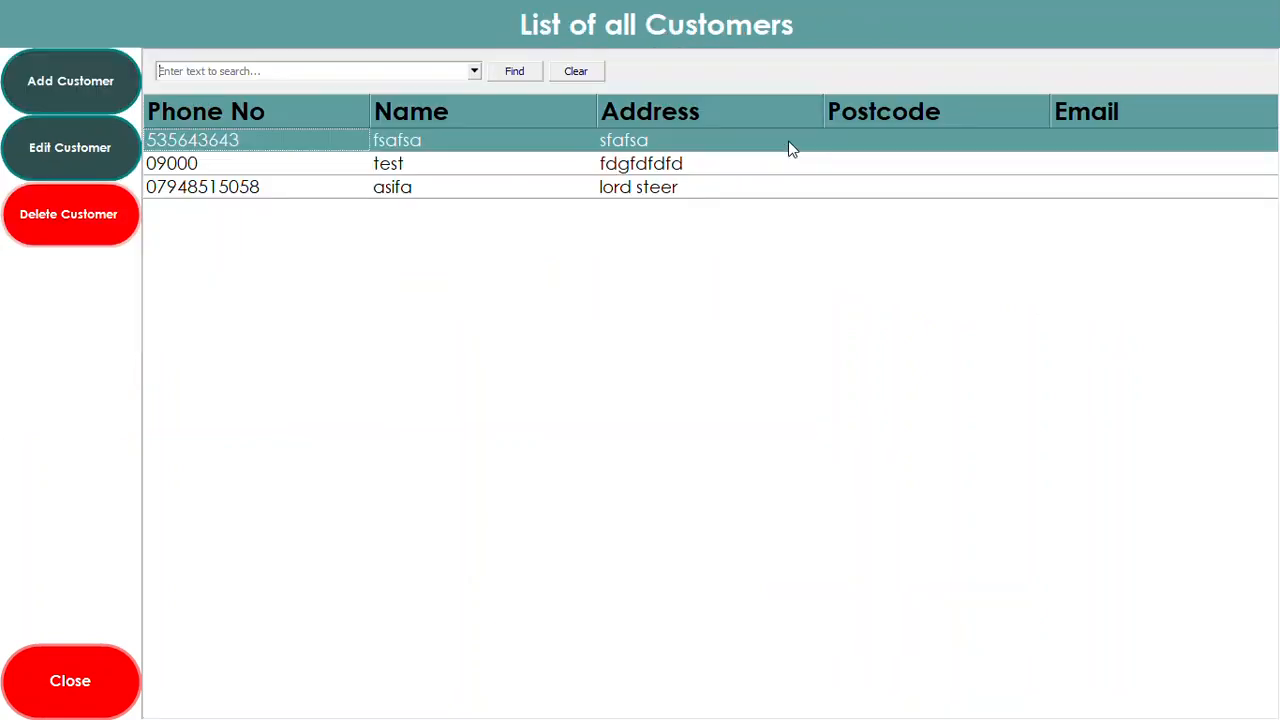
Start a new customer record, entering the customer's name, postcode and address
click(91, 87)
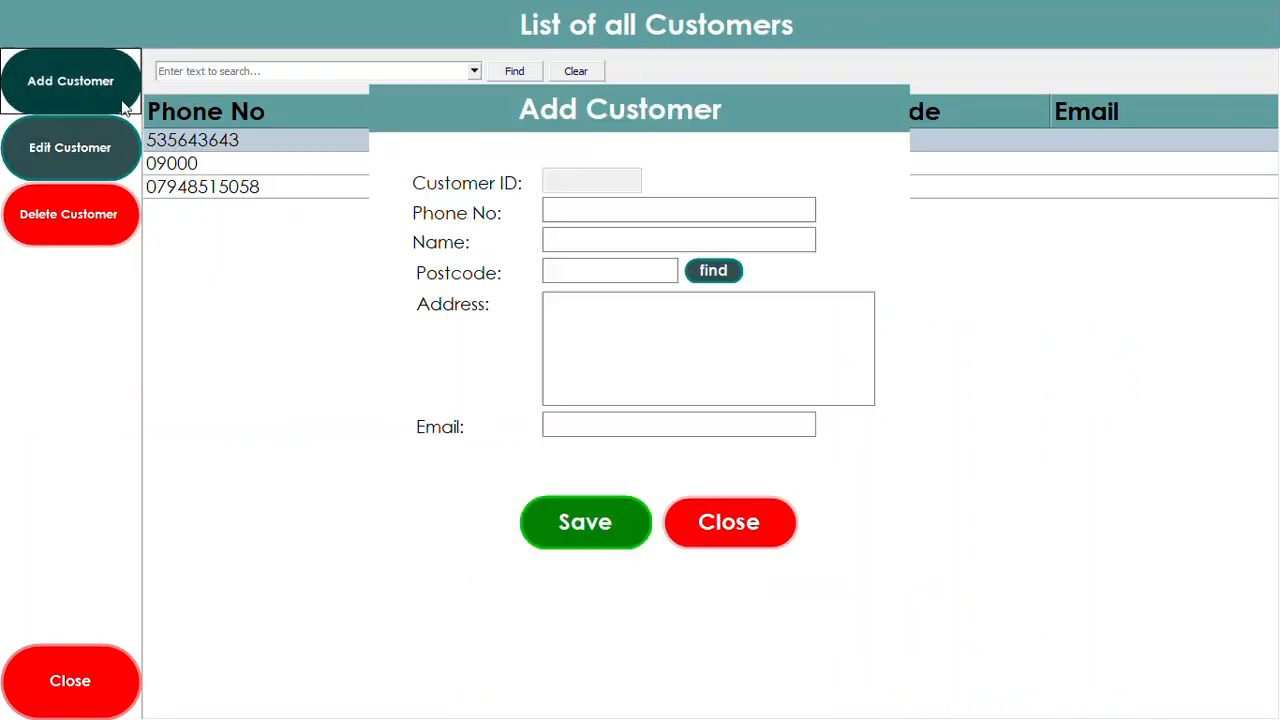
click(568, 239)
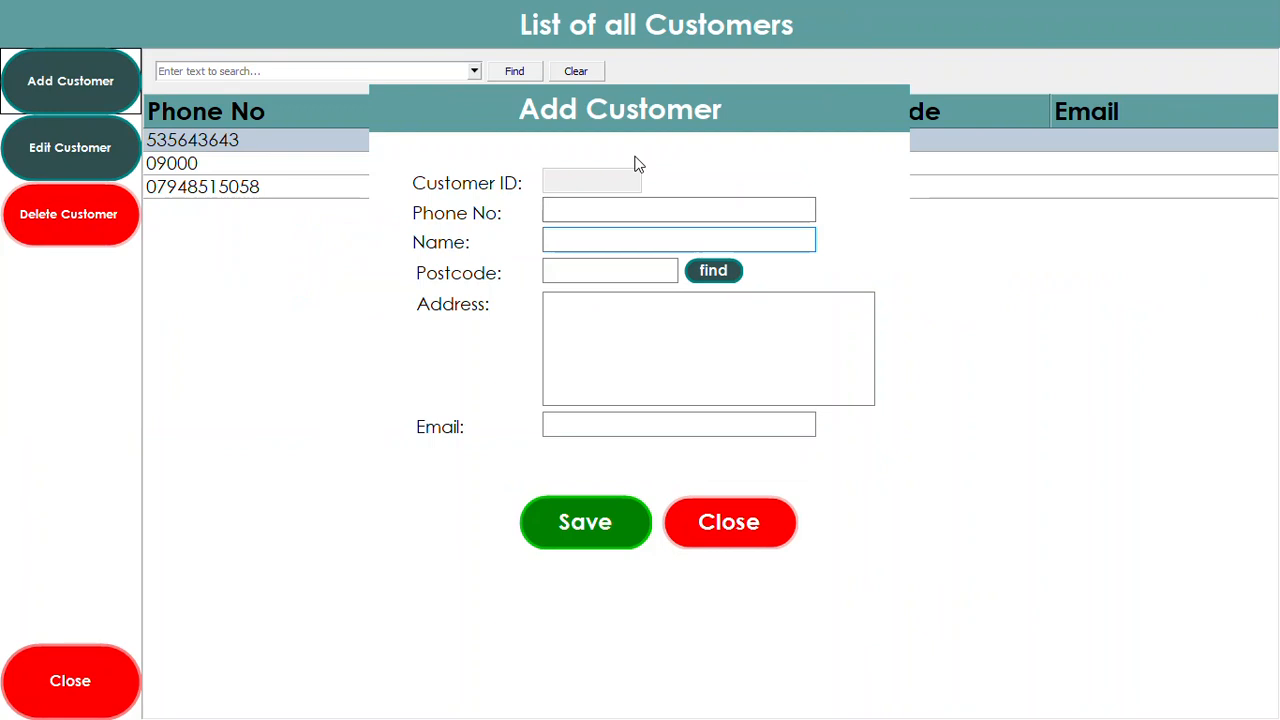
text(KELLY)
click(594, 271)
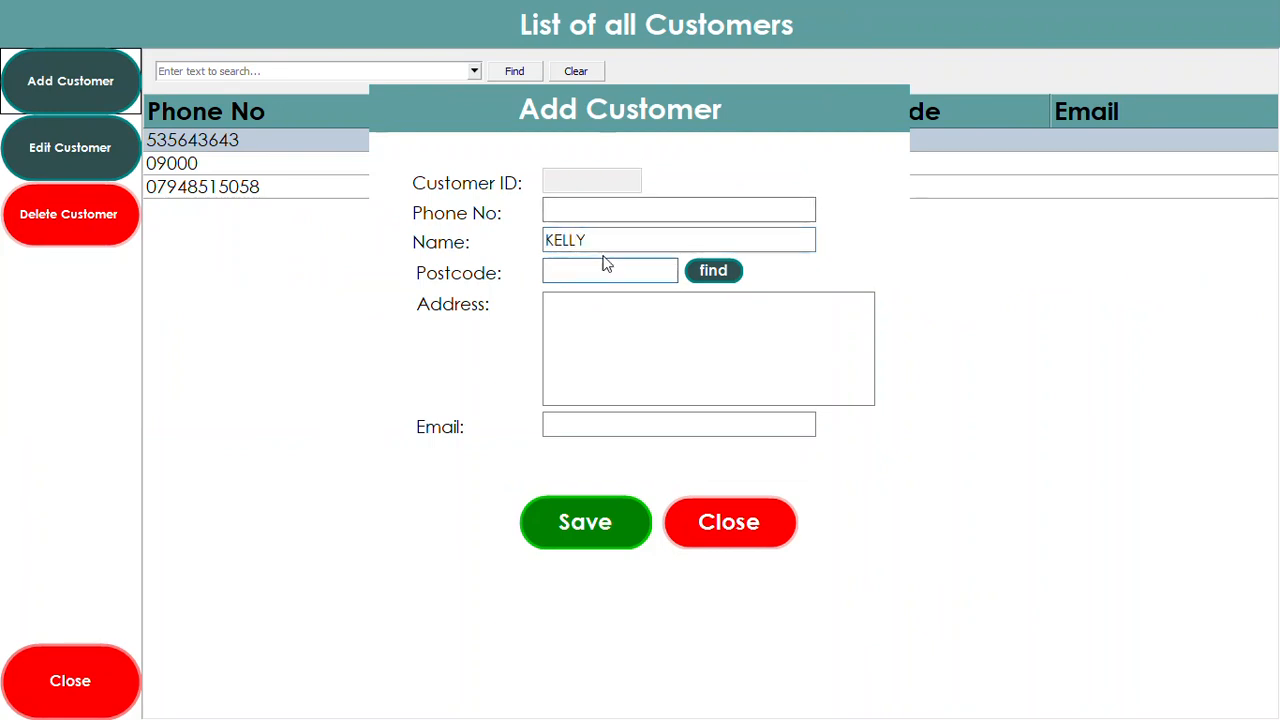
text(SG12 0HU)
click(622, 336)
text(WAR EROAD HERT)
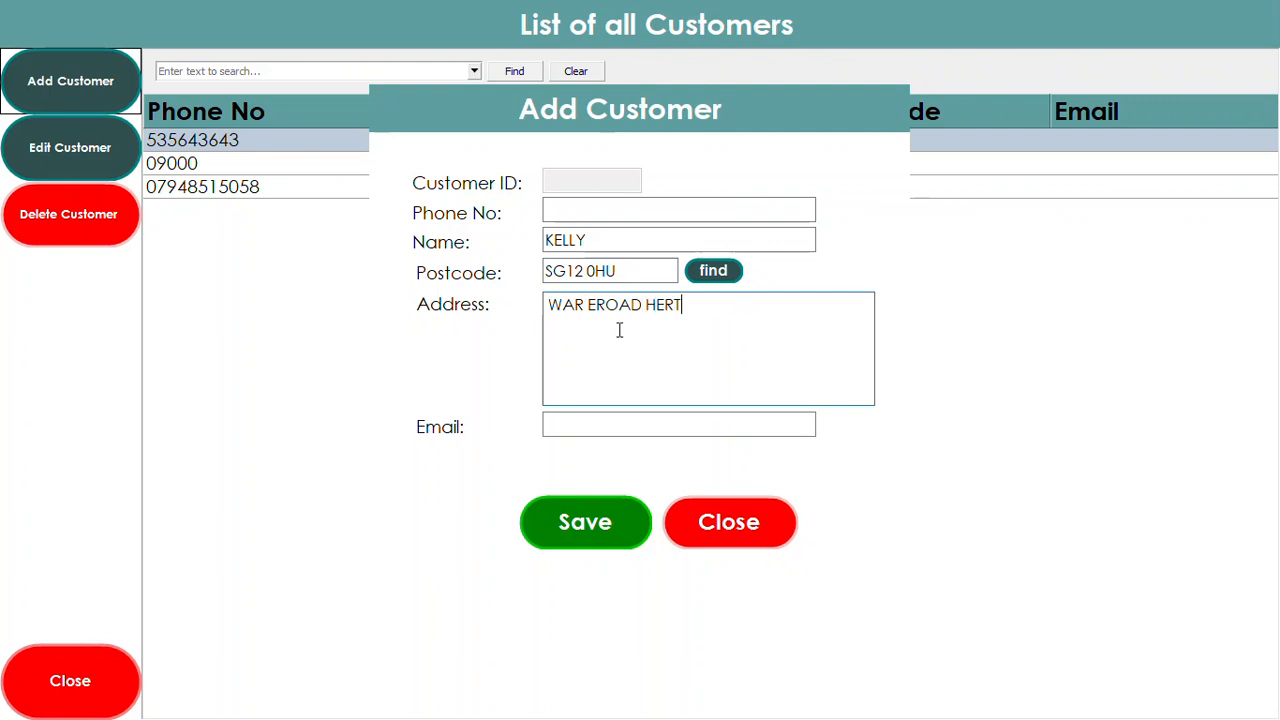
text(FOR)
click(608, 426)
Add the customer's phone number, save the record and select the new customer
click(577, 212)
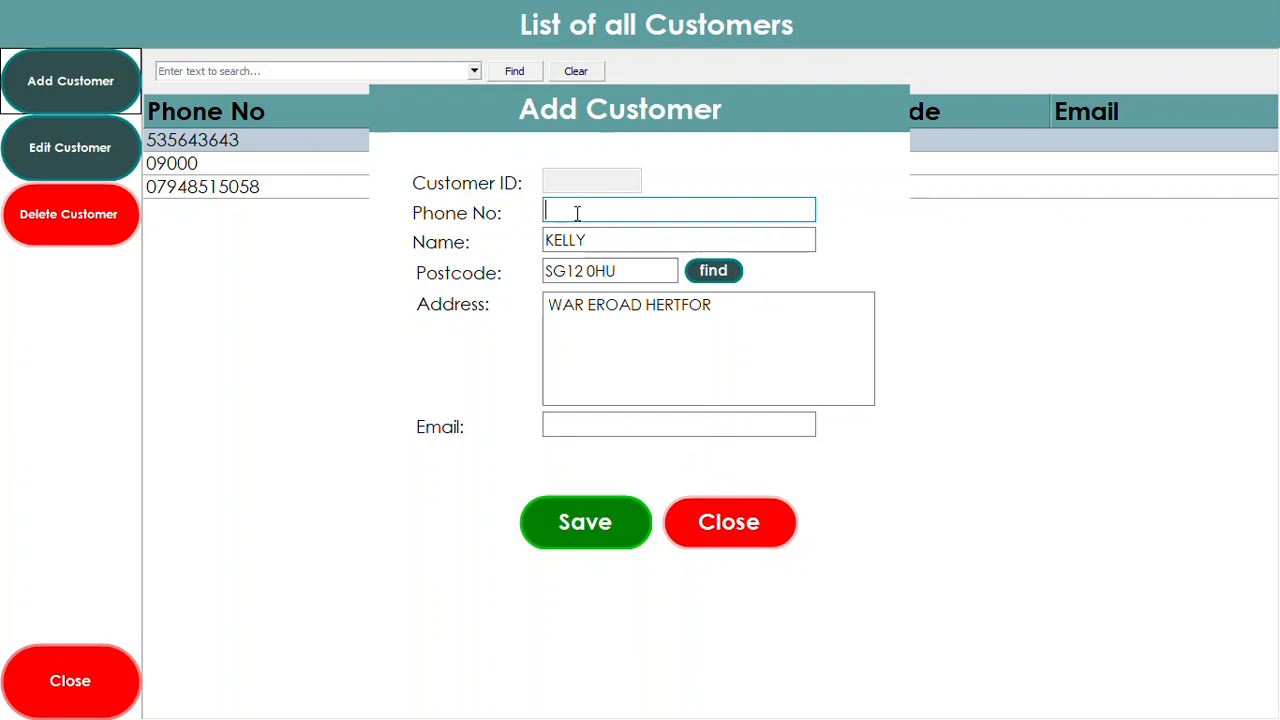
text(1213645)
click(590, 524)
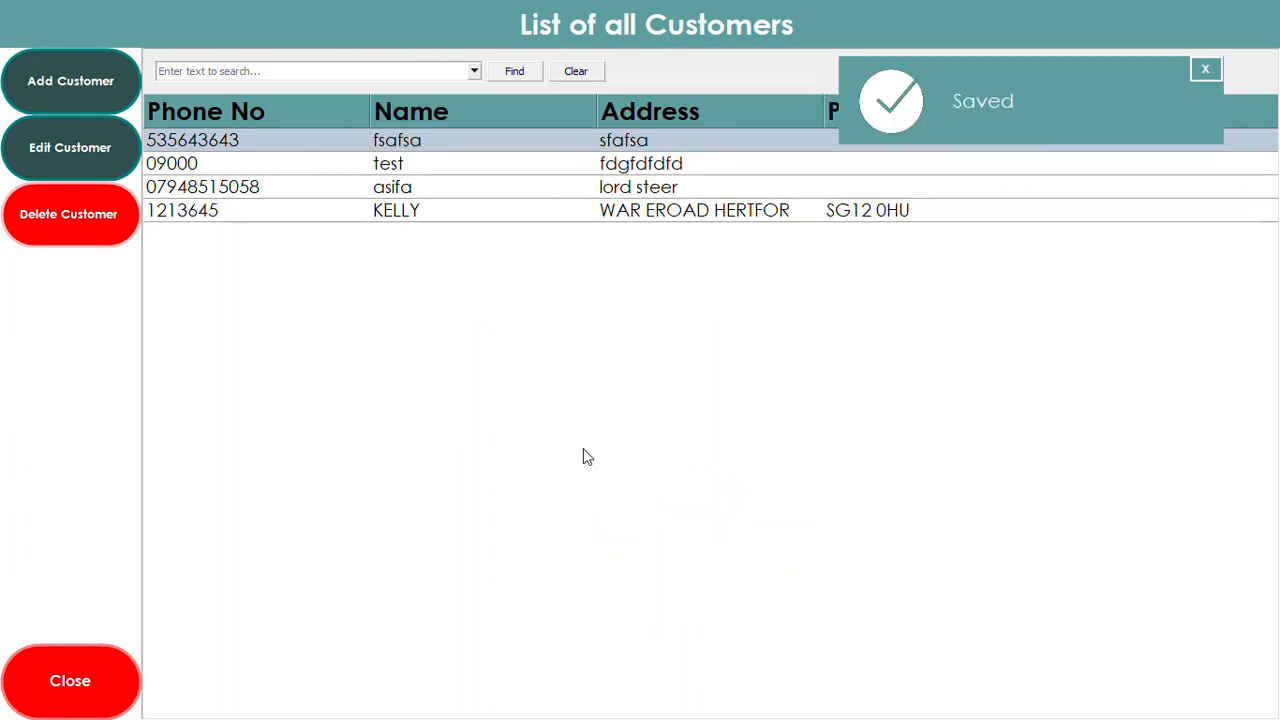
click(393, 215)
Choose the new customer, set the date to 27 May 2019 and start time 13:00
double_click(392, 212)
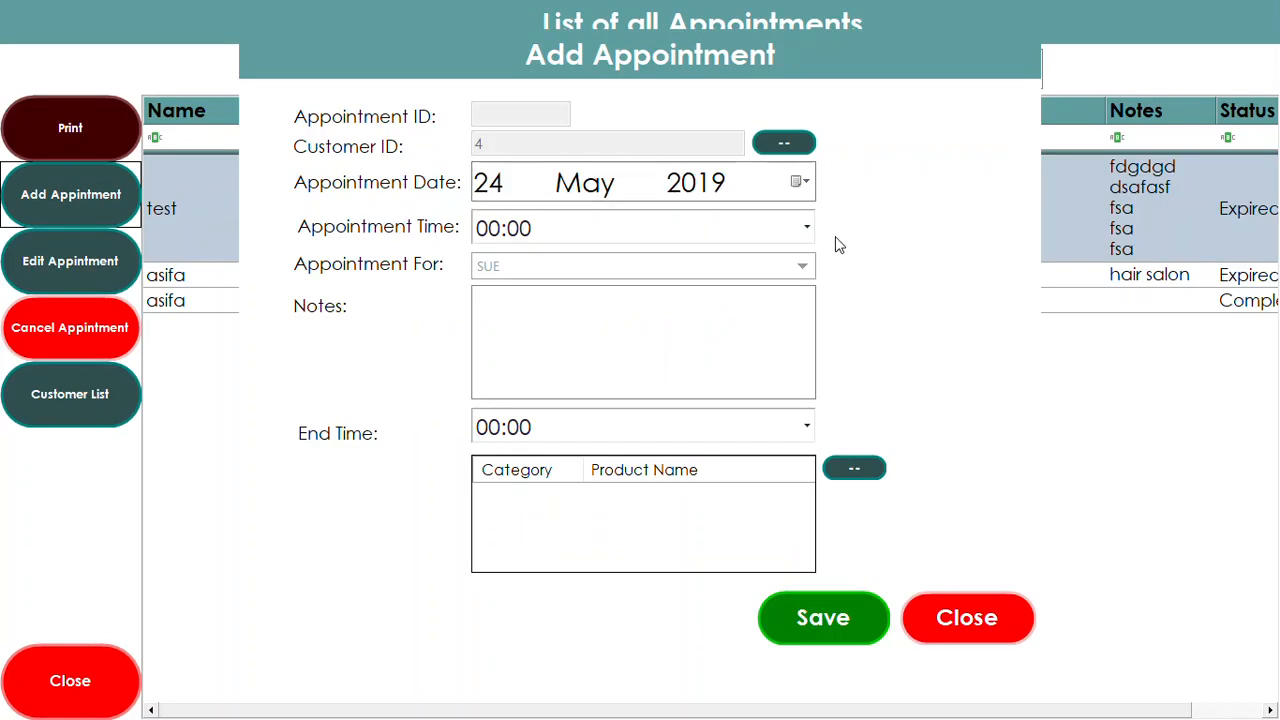
click(800, 182)
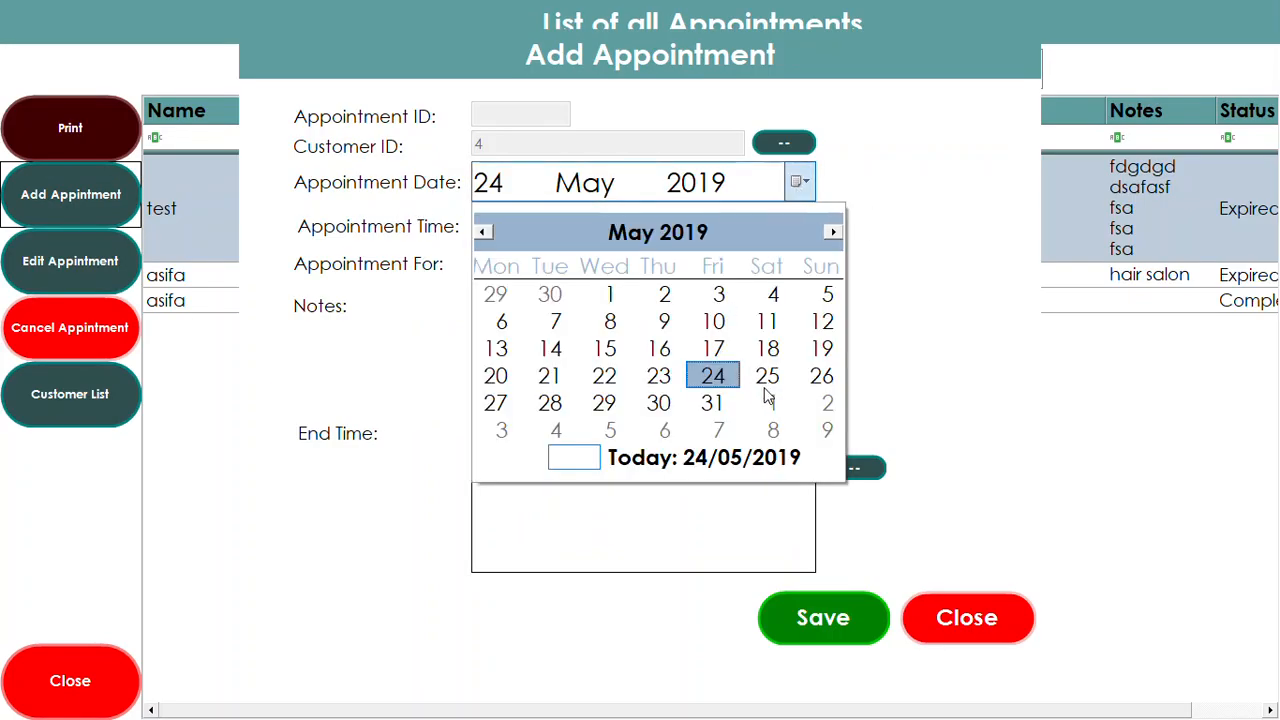
click(510, 408)
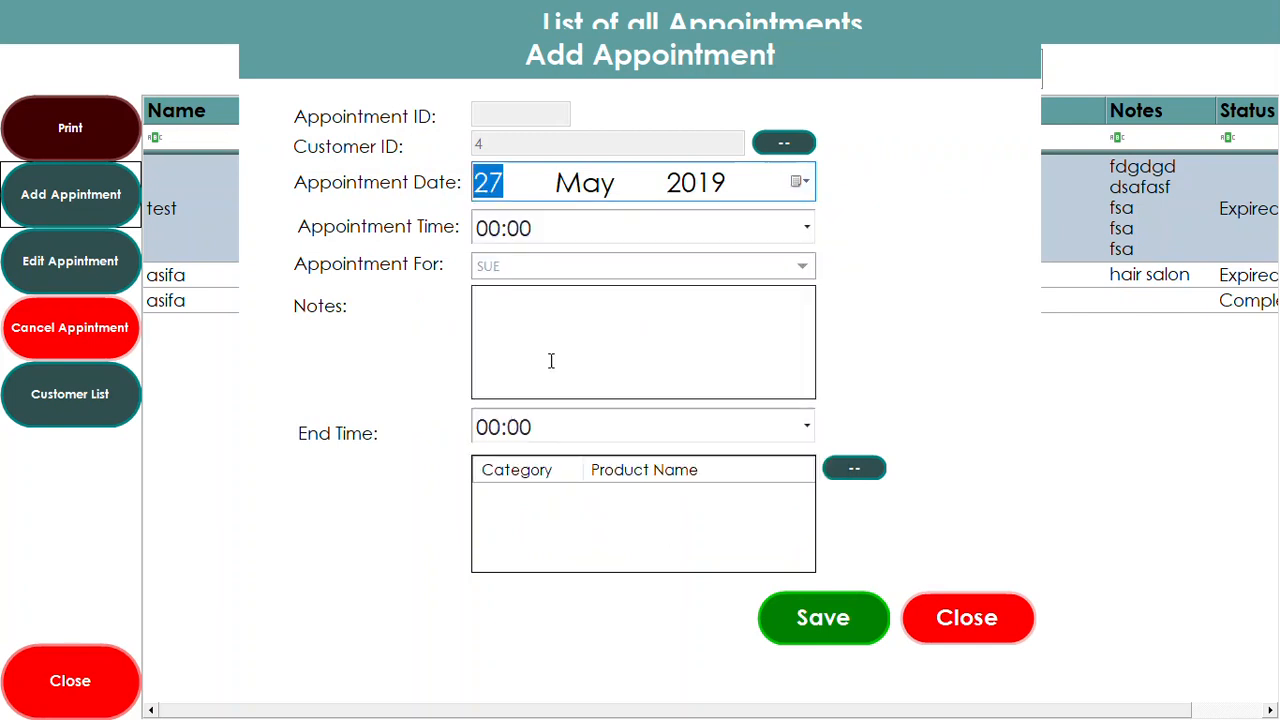
click(806, 228)
scroll(524, 350, down, 1)
scroll(525, 355, down, 5)
scroll(528, 385, down, 4)
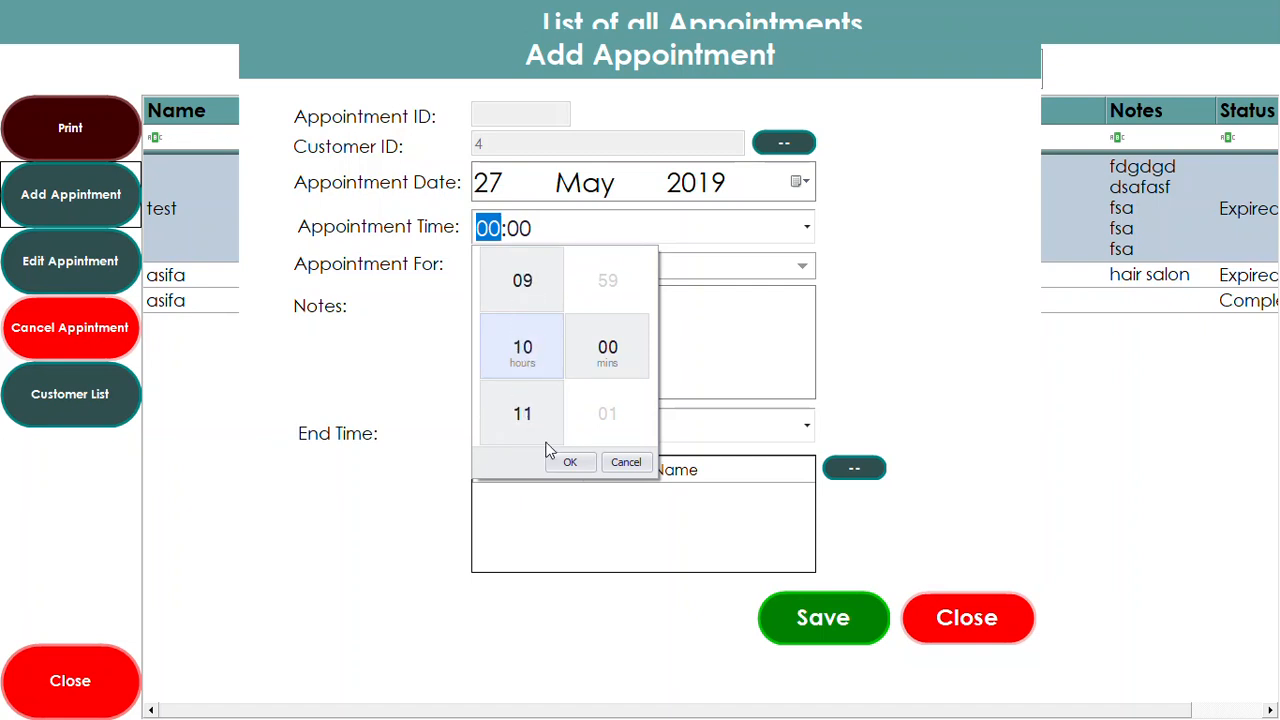
click(572, 462)
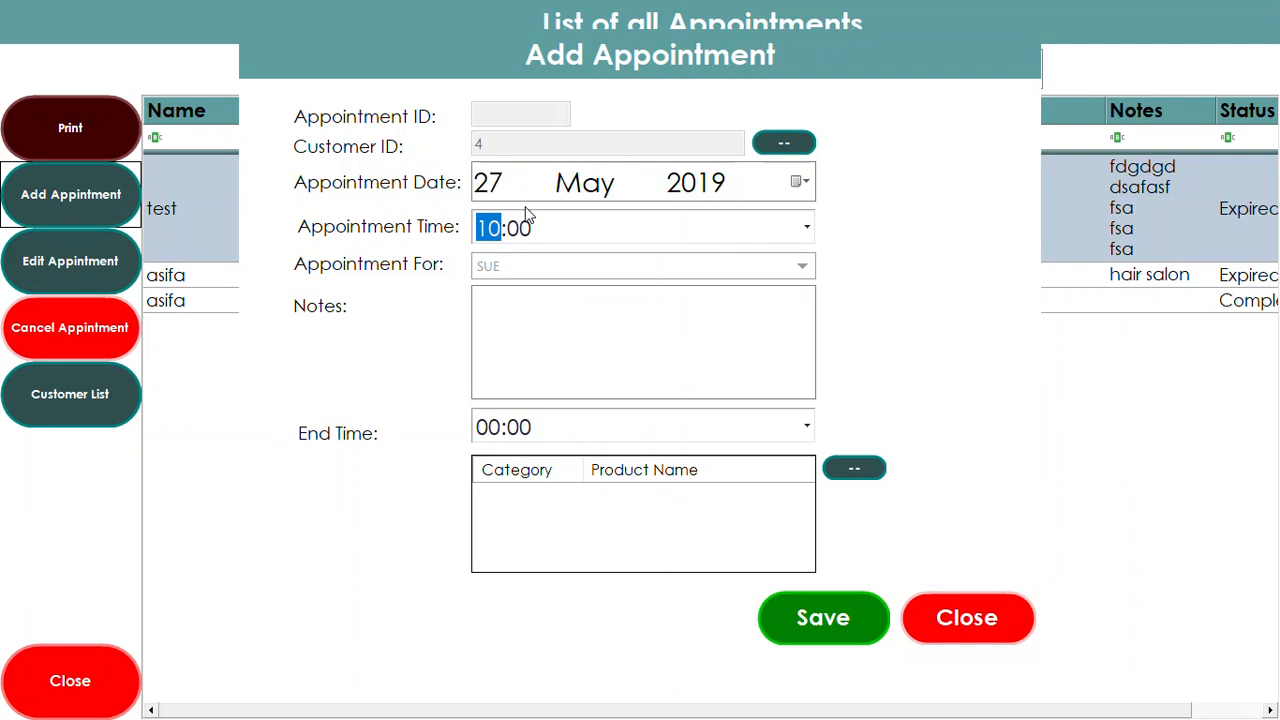
text(13)
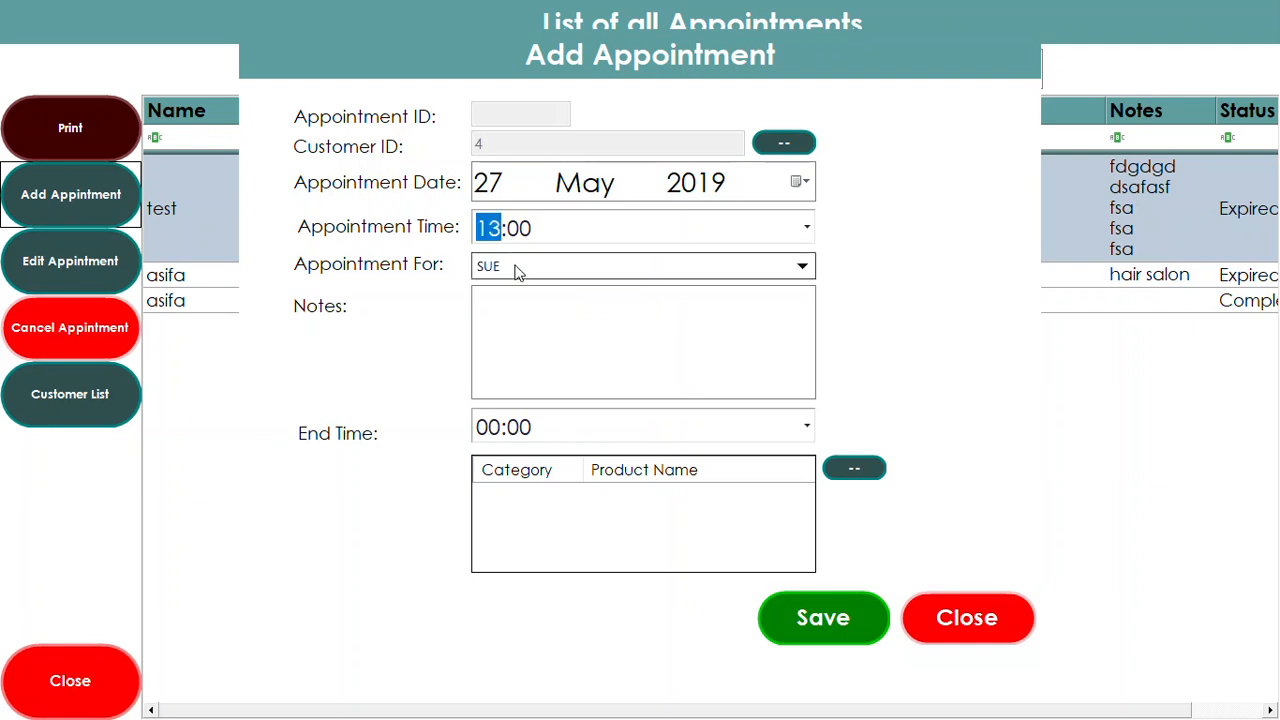
Assign the second staff member, add notes and set the end time to 14:00
click(516, 270)
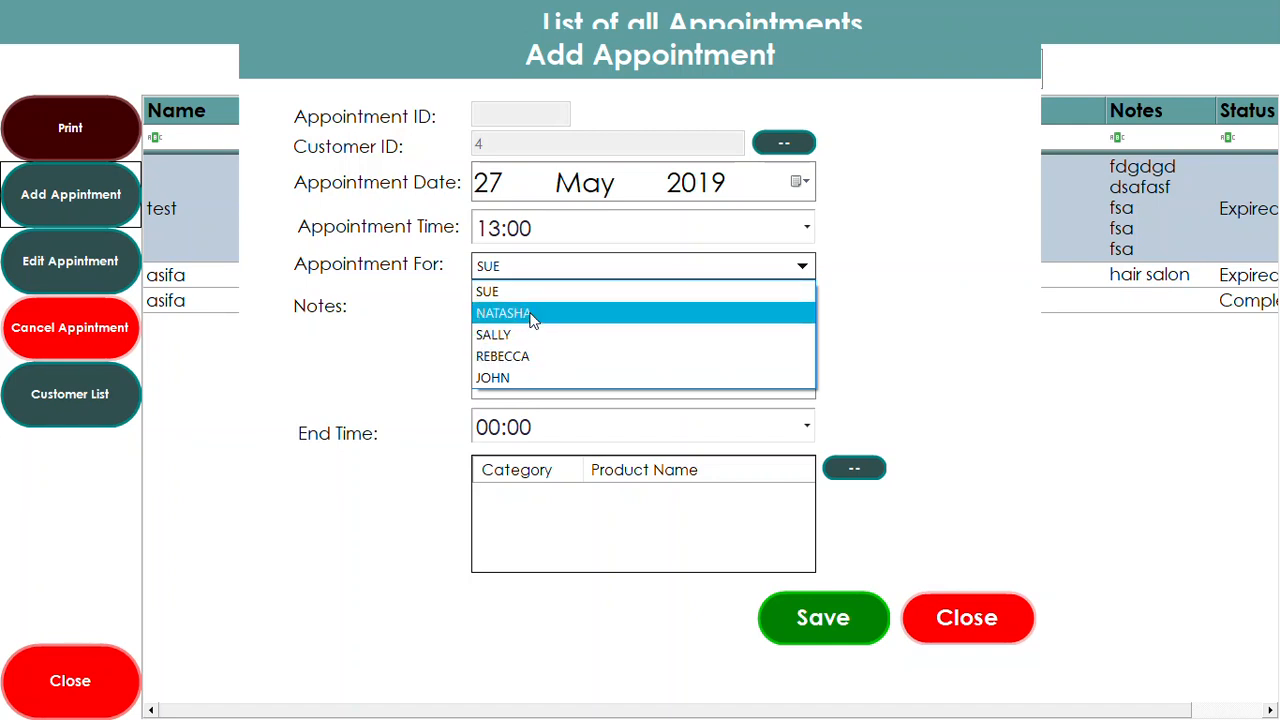
click(533, 313)
click(698, 309)
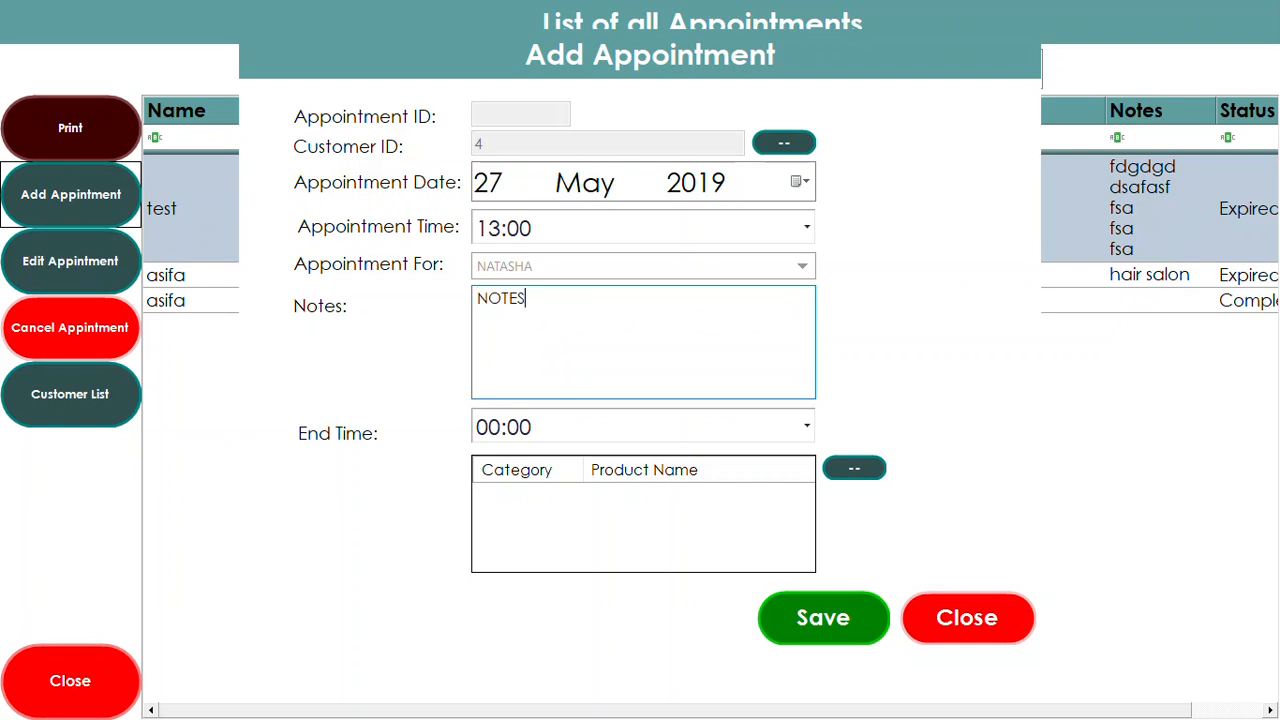
click(545, 230)
click(488, 428)
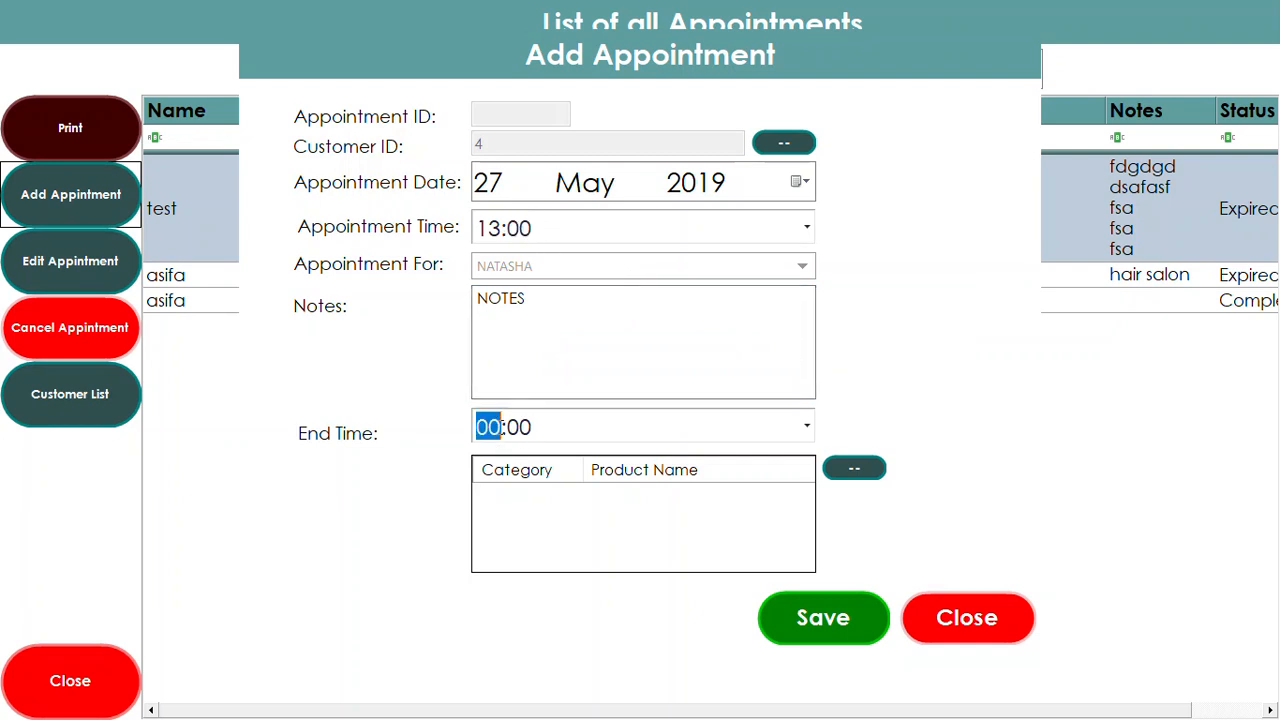
text(14)
Add the DRY CUT & TRIM service and save the appointment
click(853, 469)
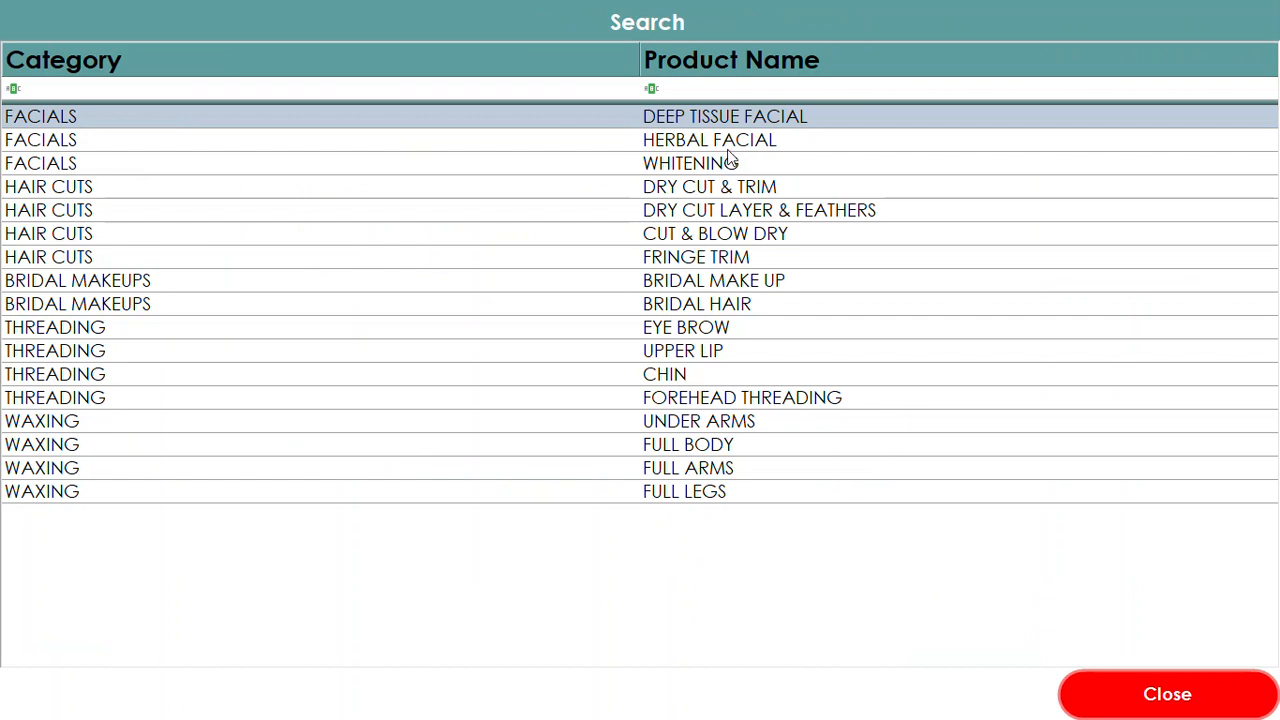
double_click(718, 188)
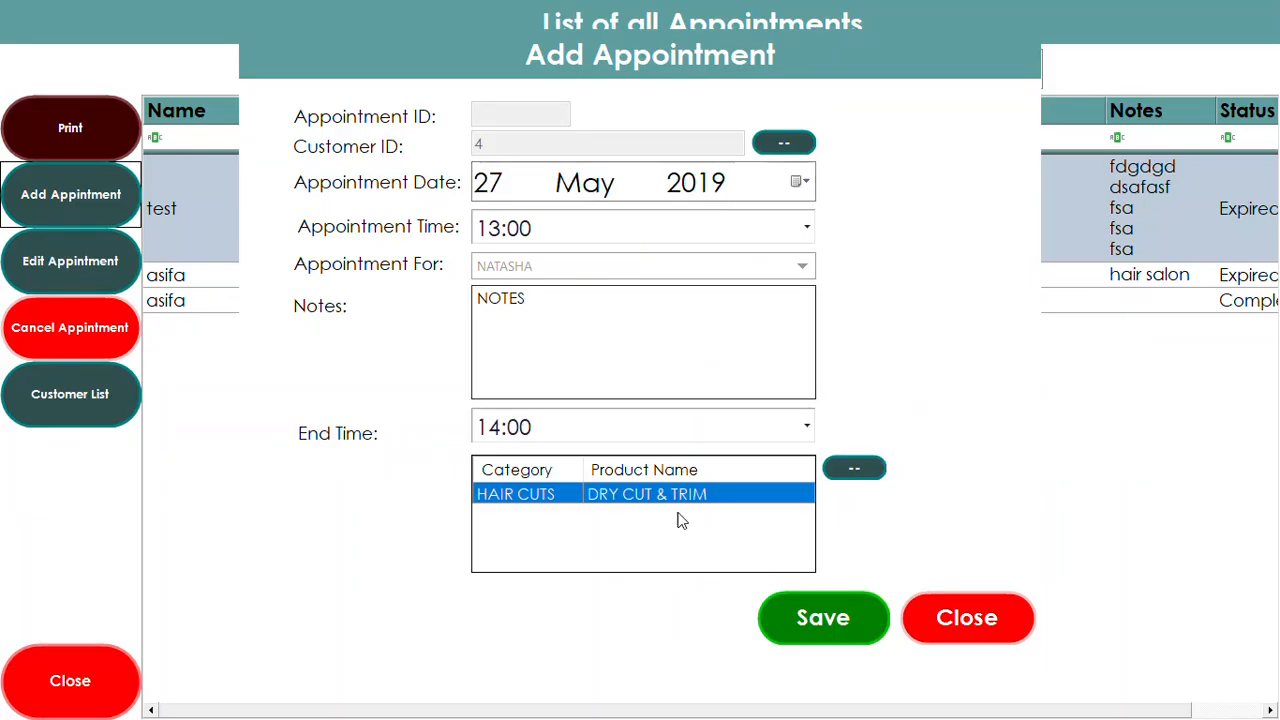
click(806, 617)
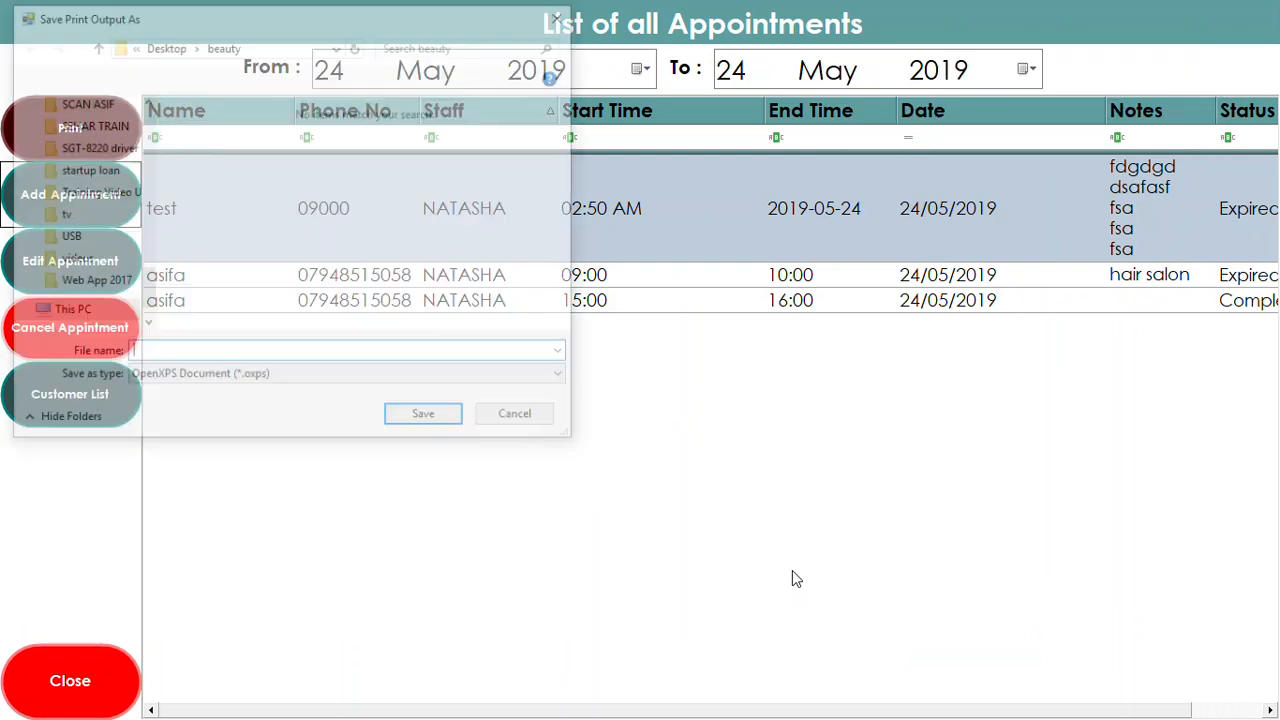
Save the appointment printout as 234 and close the appointments list
text(34)
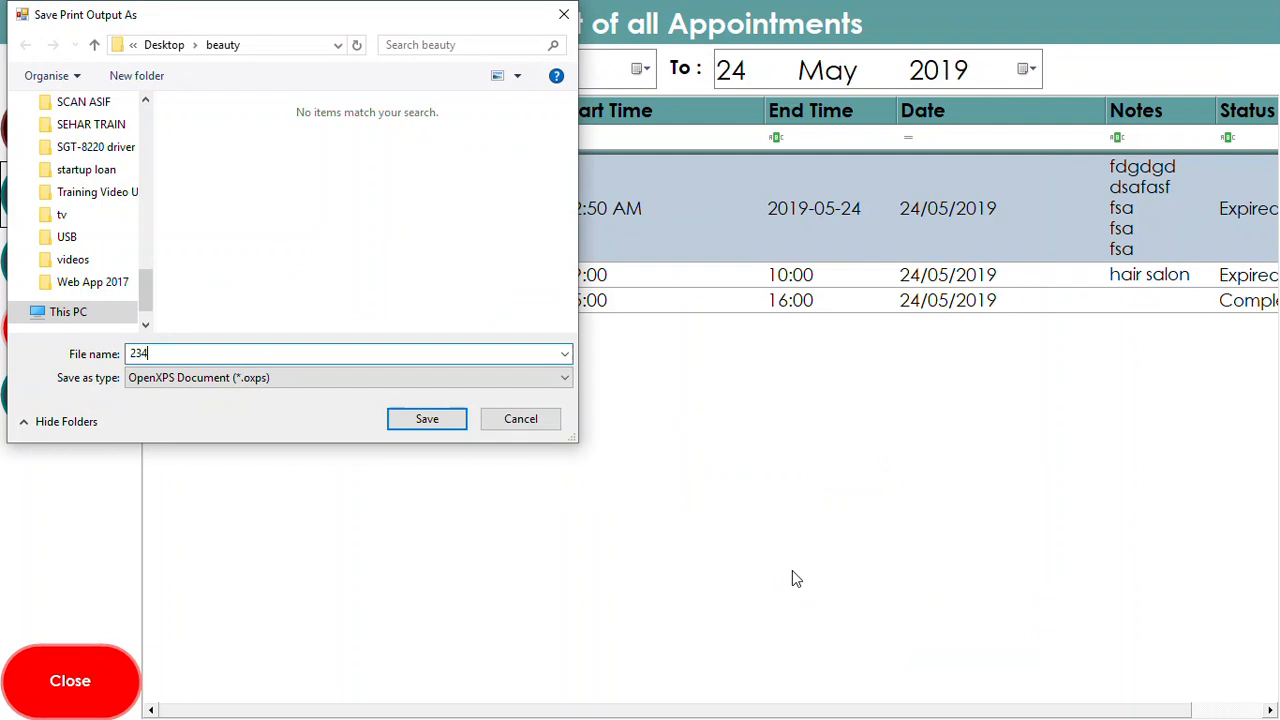
click(427, 419)
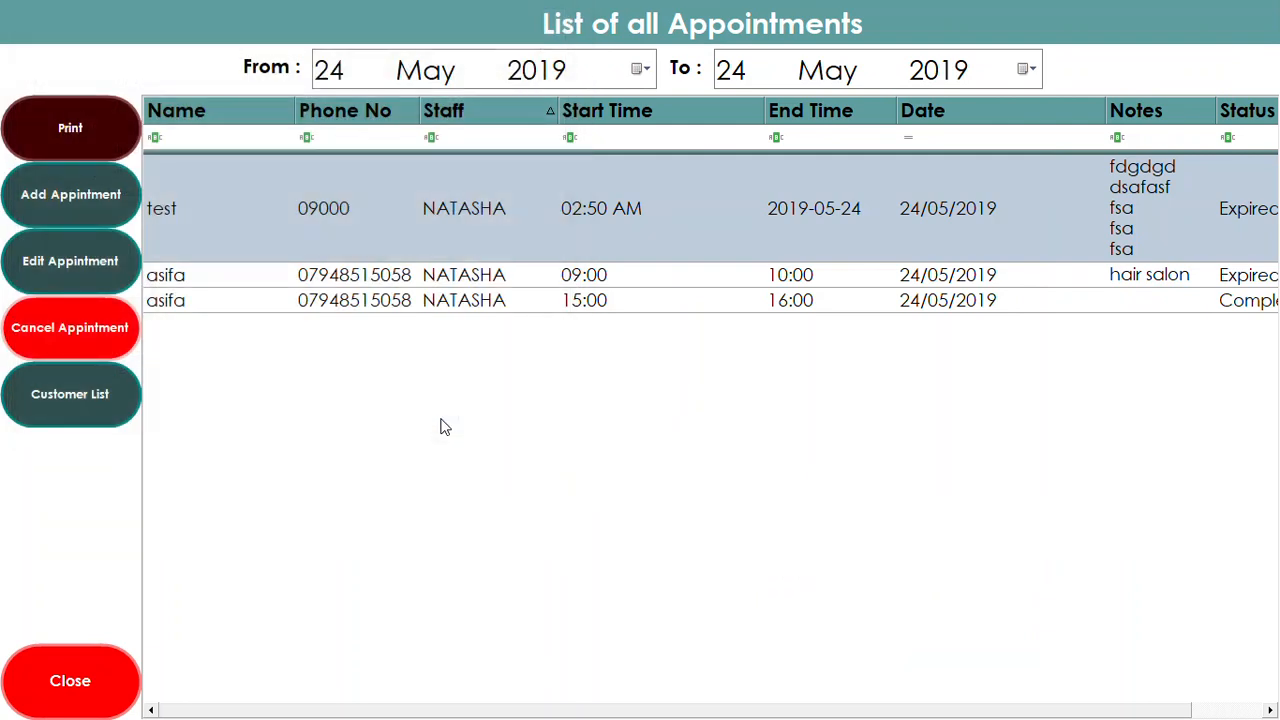
click(54, 677)
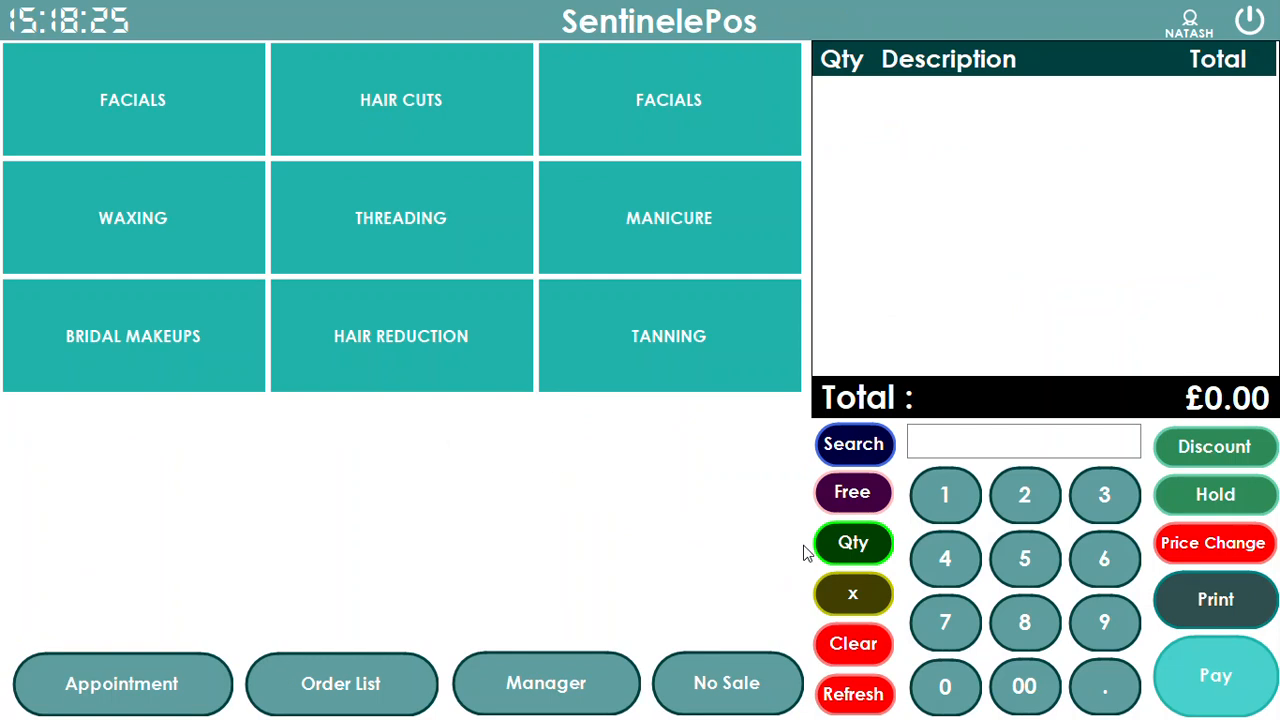
Filter the appointment list by staff 'NA' and review the test, 09:00 and 15:00 appointments
click(117, 692)
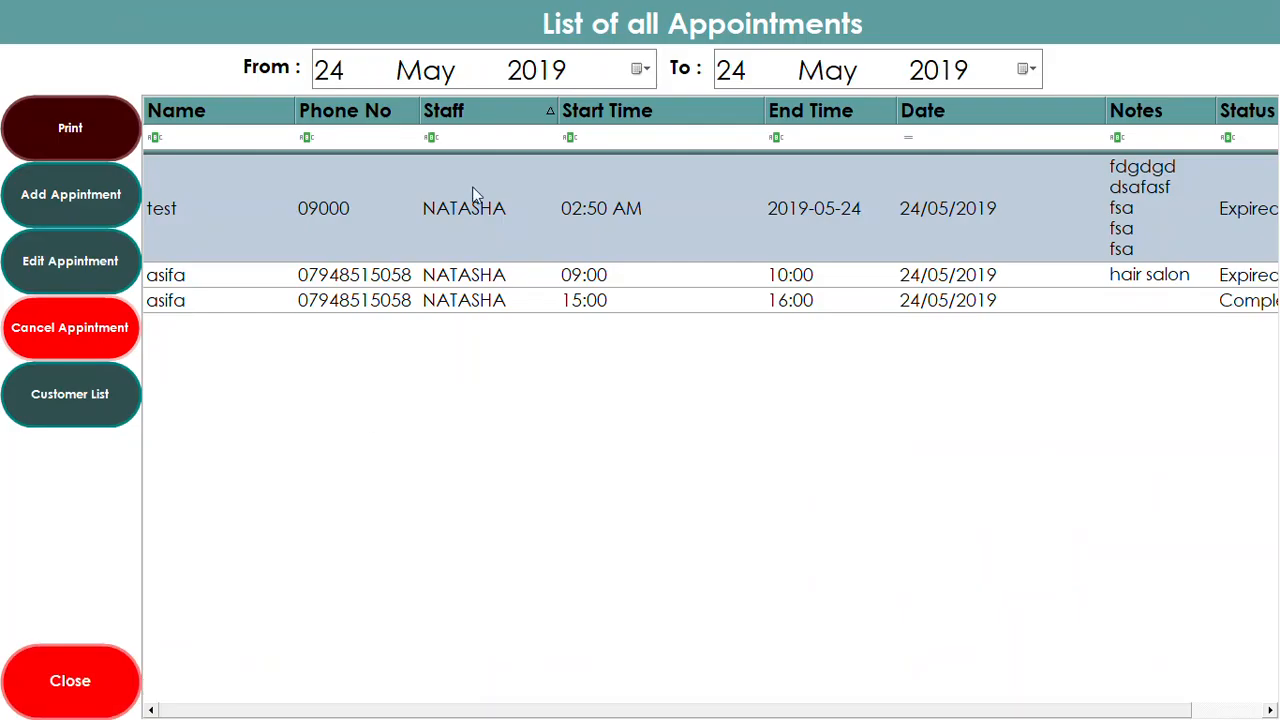
click(481, 140)
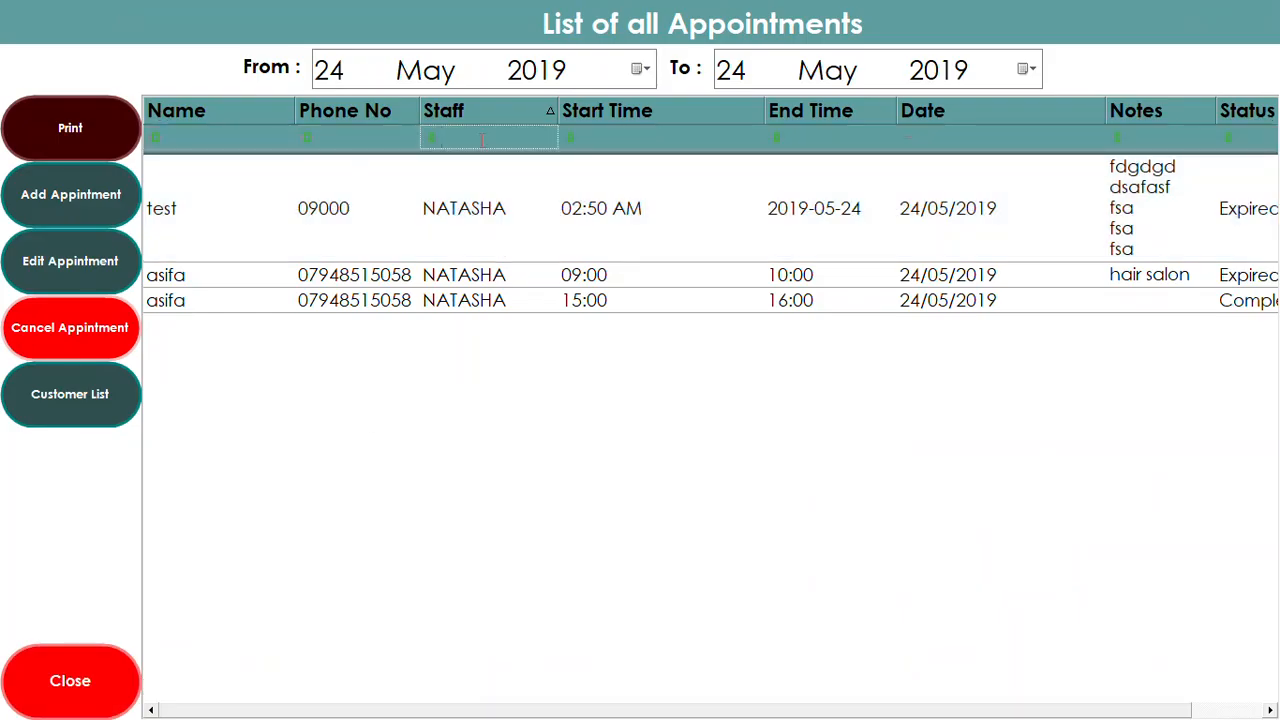
text(NATSHA)
key(BackSpace)
key(BackSpace)
key(BackSpace)
key(BackSpace)
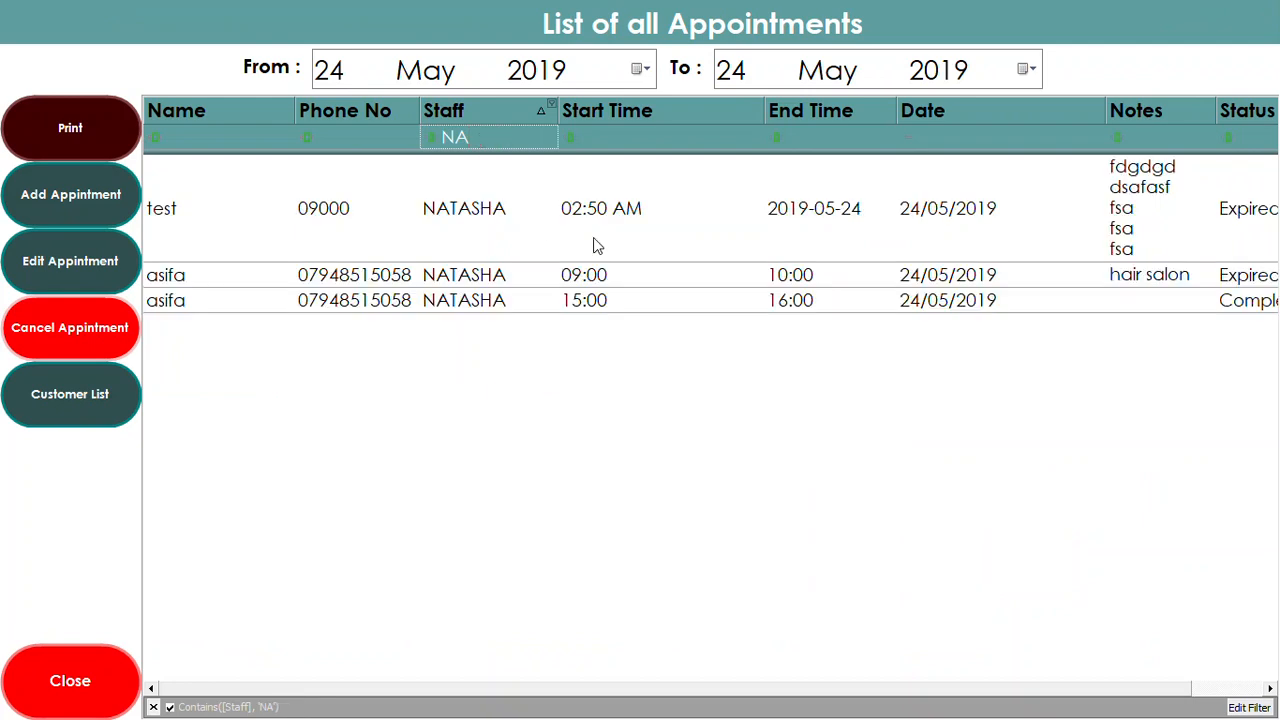
click(598, 213)
click(601, 280)
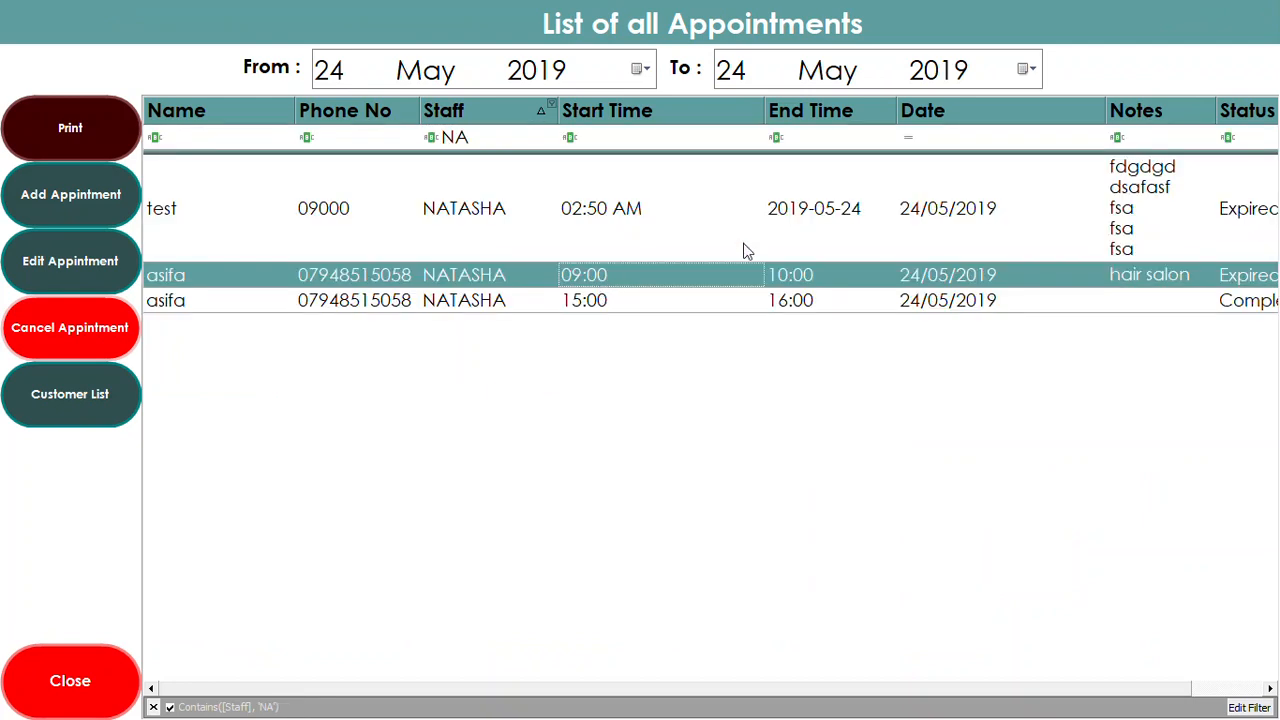
click(713, 305)
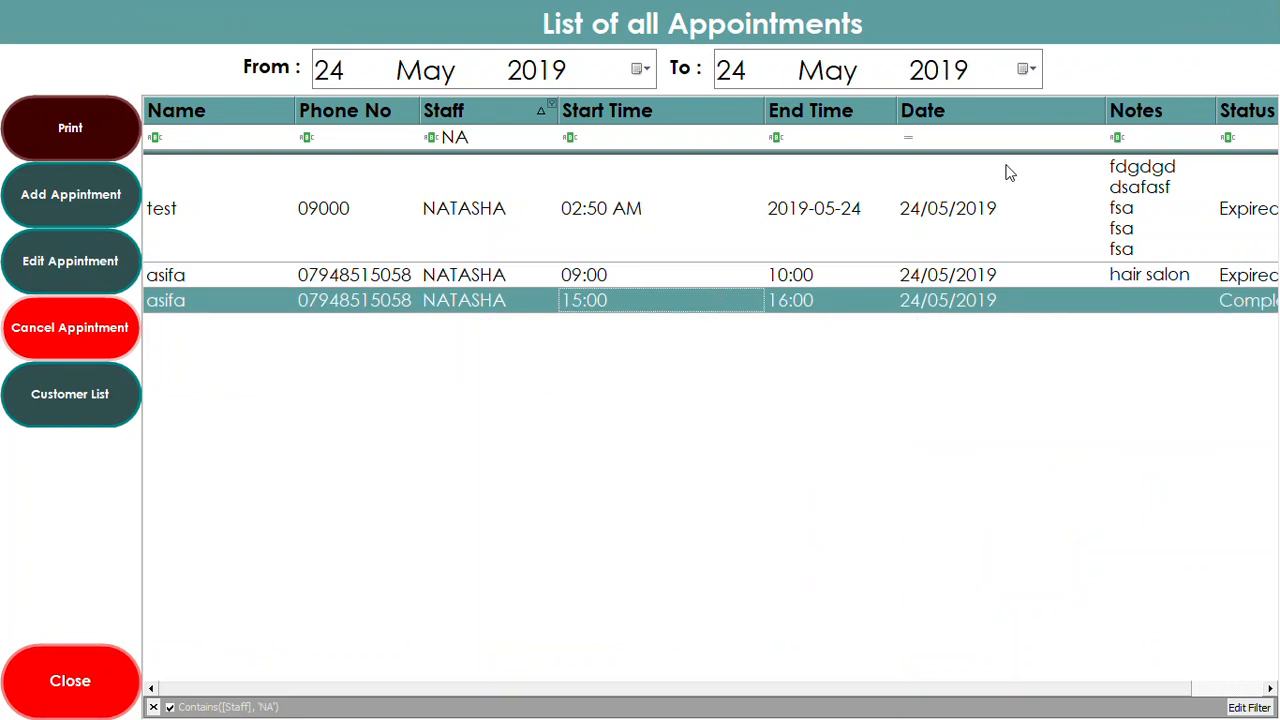
Filter appointments by date 24/05/2019, select the 09:00 one, and close the list
click(970, 137)
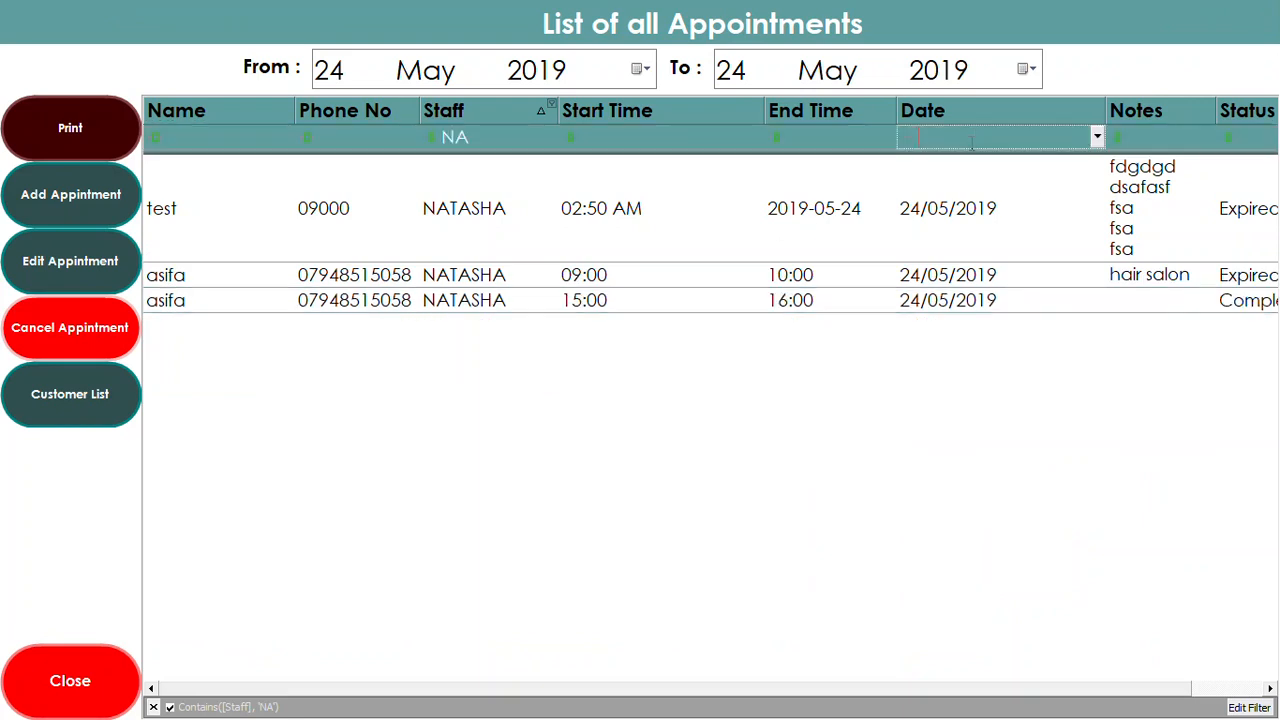
text(24/05/2019)
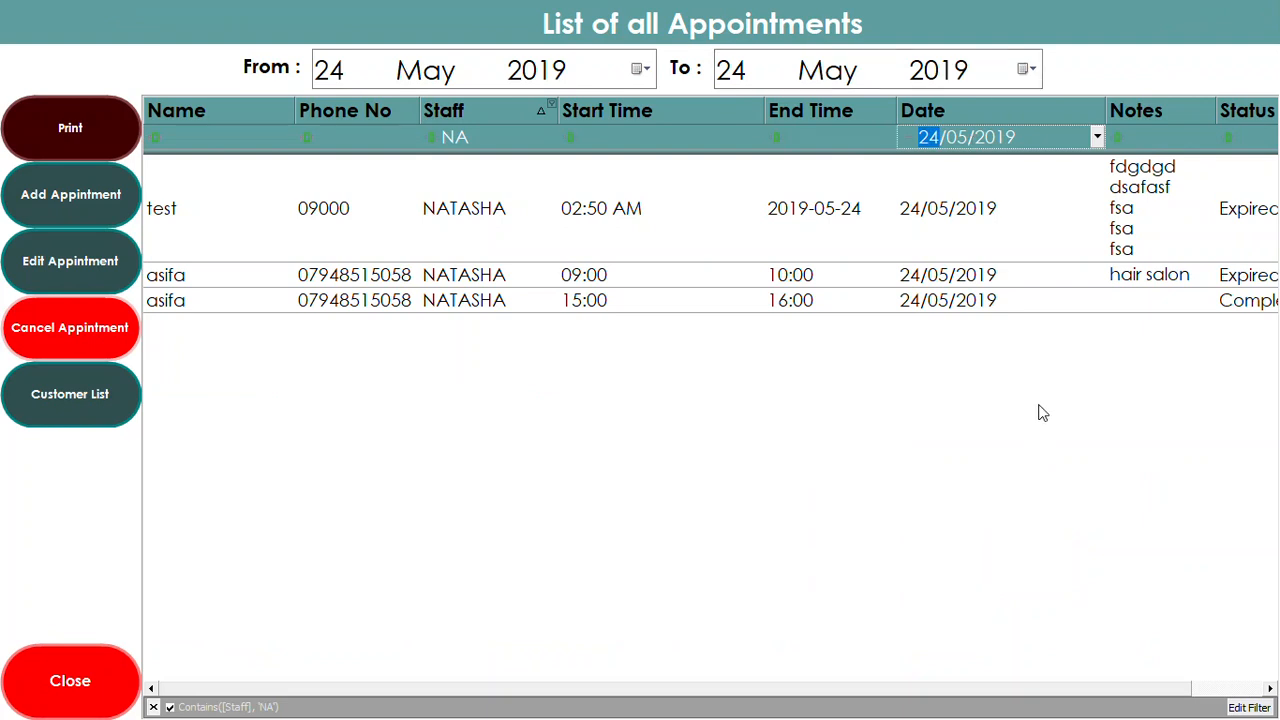
key(Return)
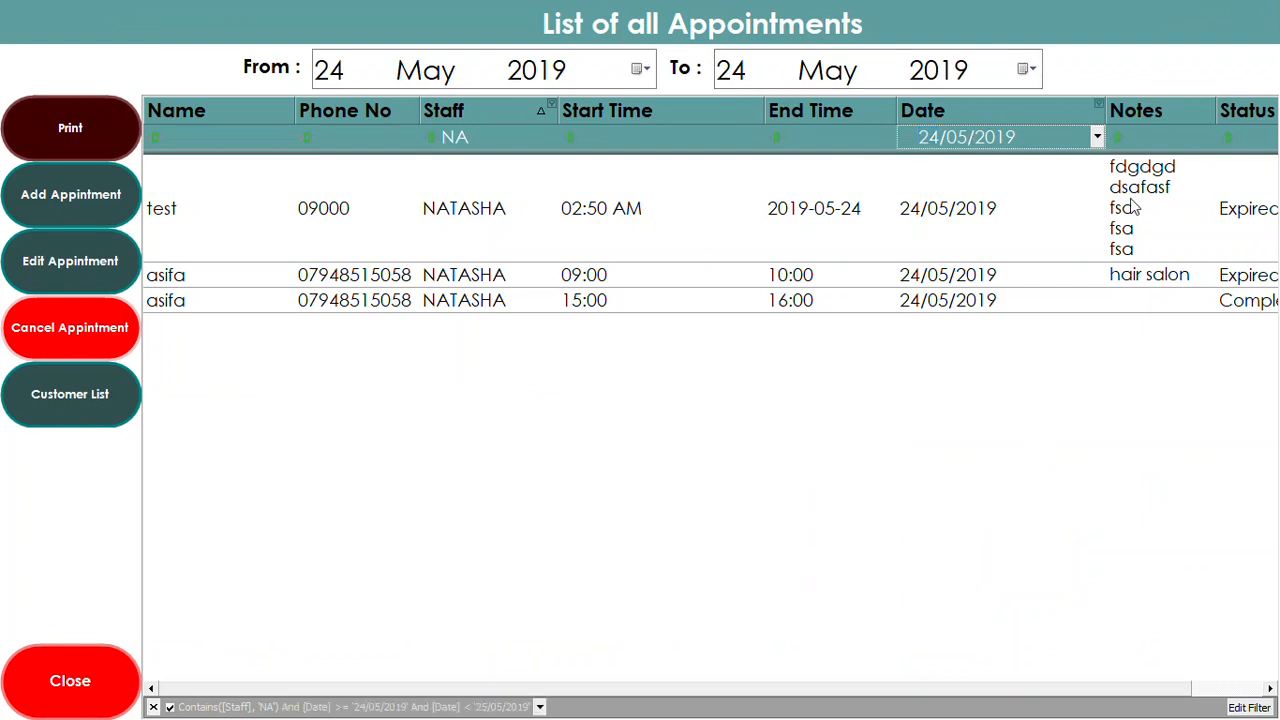
click(1135, 276)
click(122, 660)
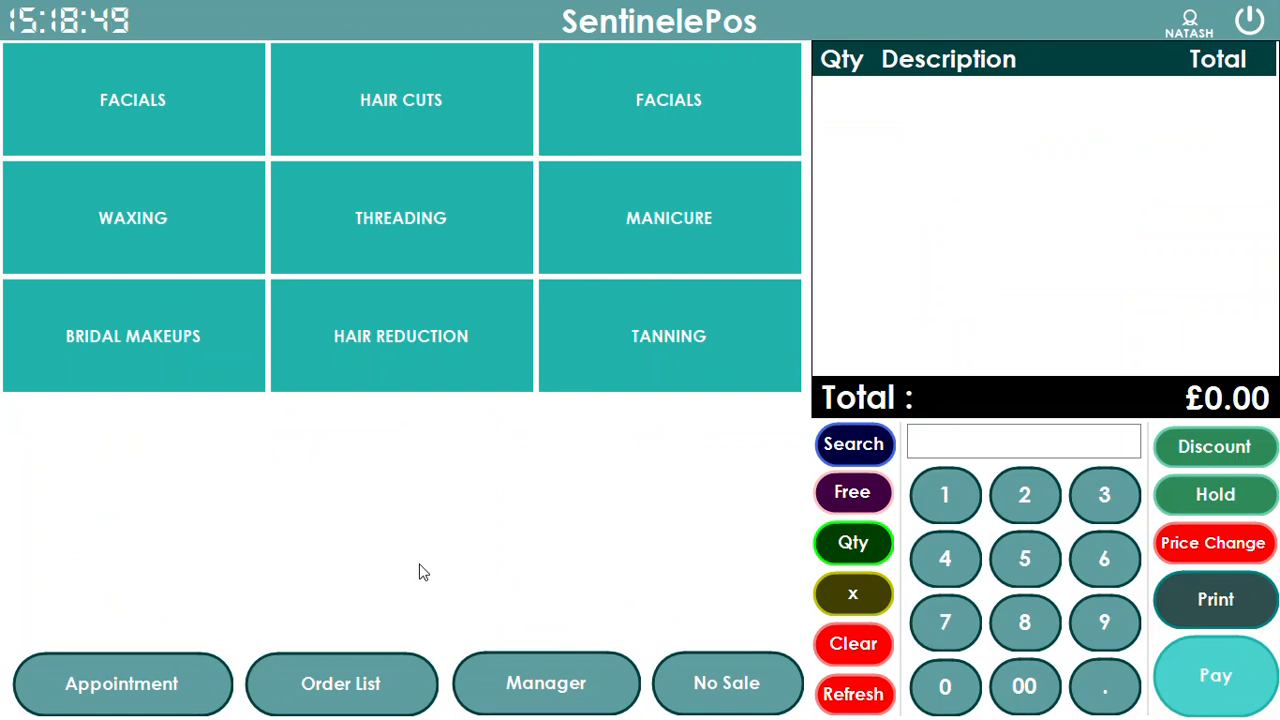
Reopen the appointment list, browse the 15:00, 09:00 and test appointments, then close it
click(150, 678)
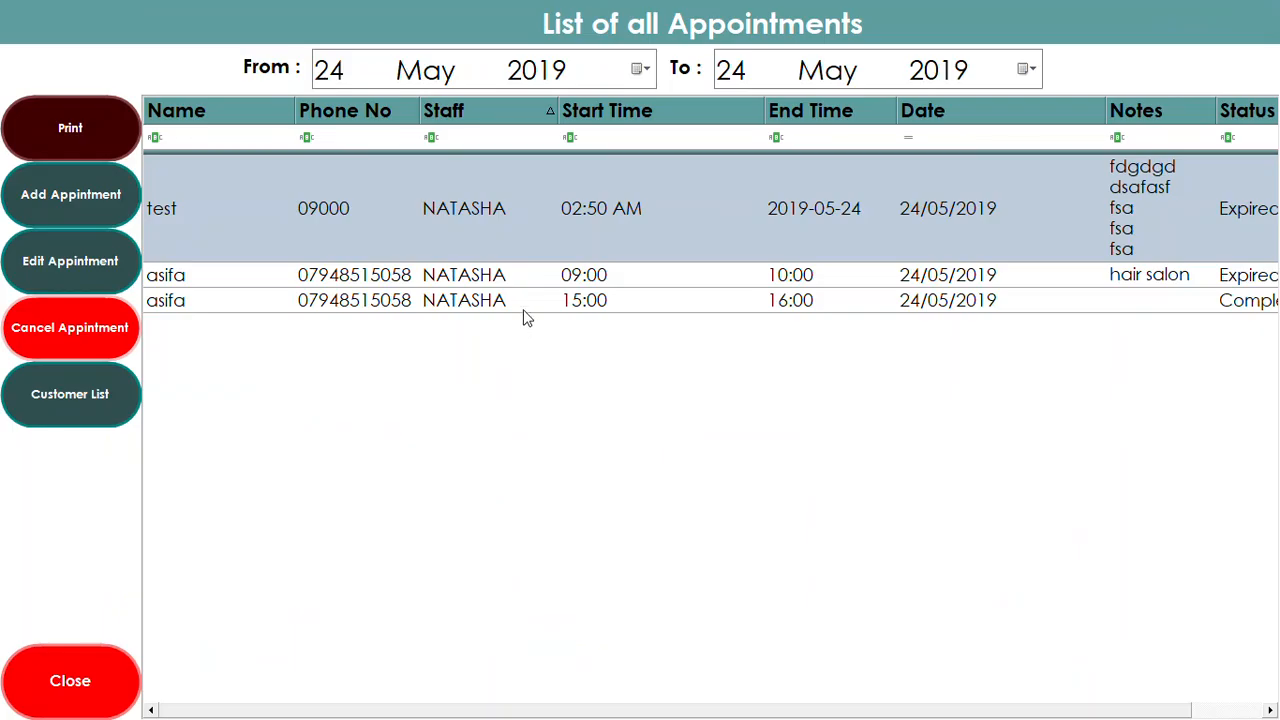
click(522, 304)
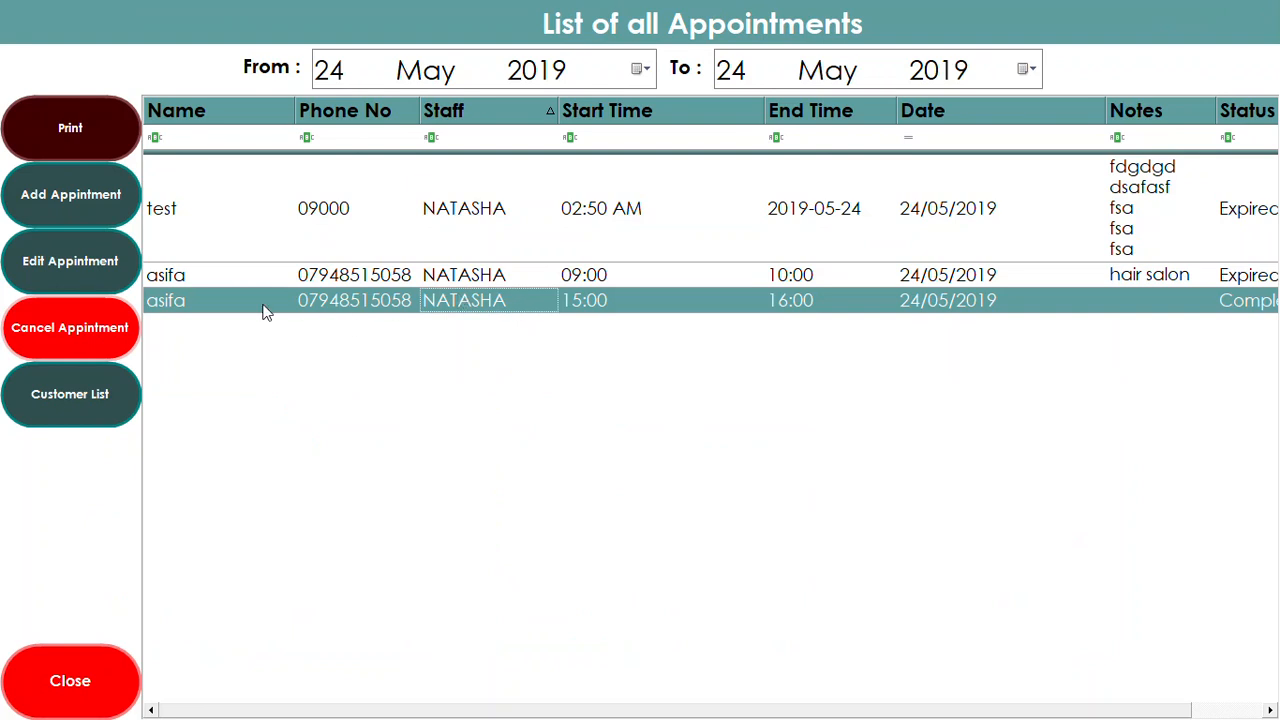
click(248, 282)
click(359, 295)
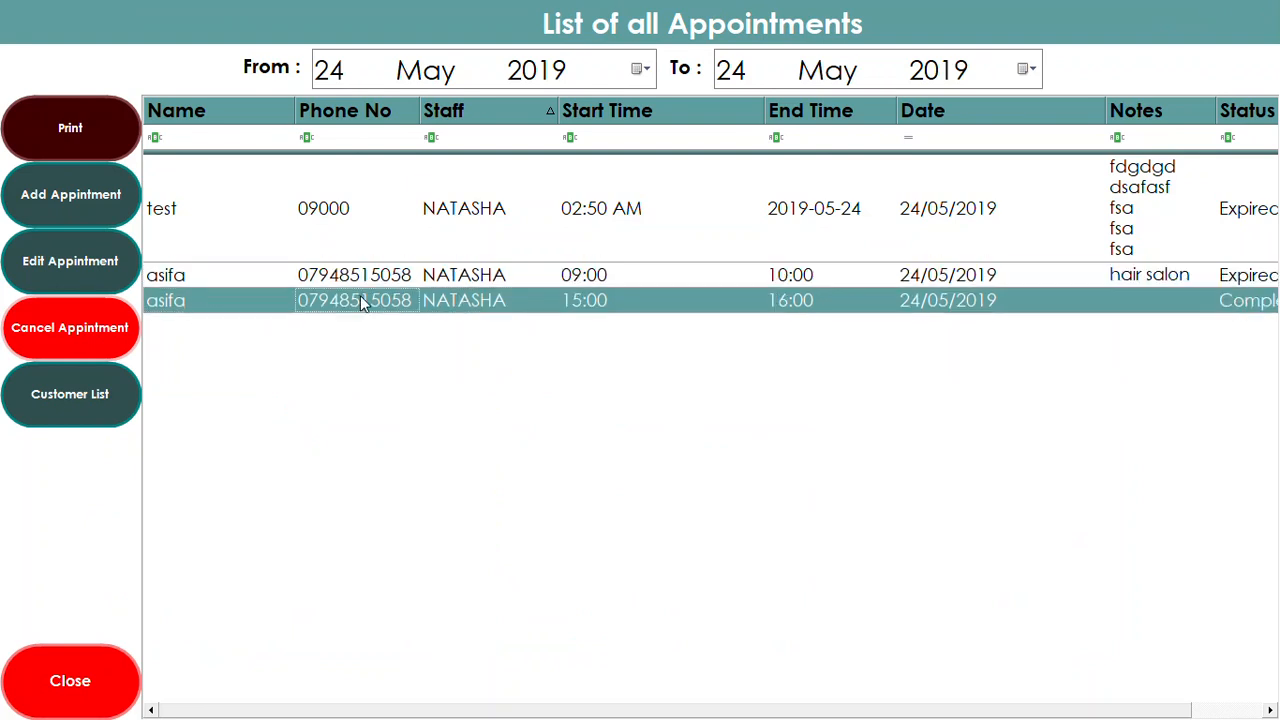
click(422, 240)
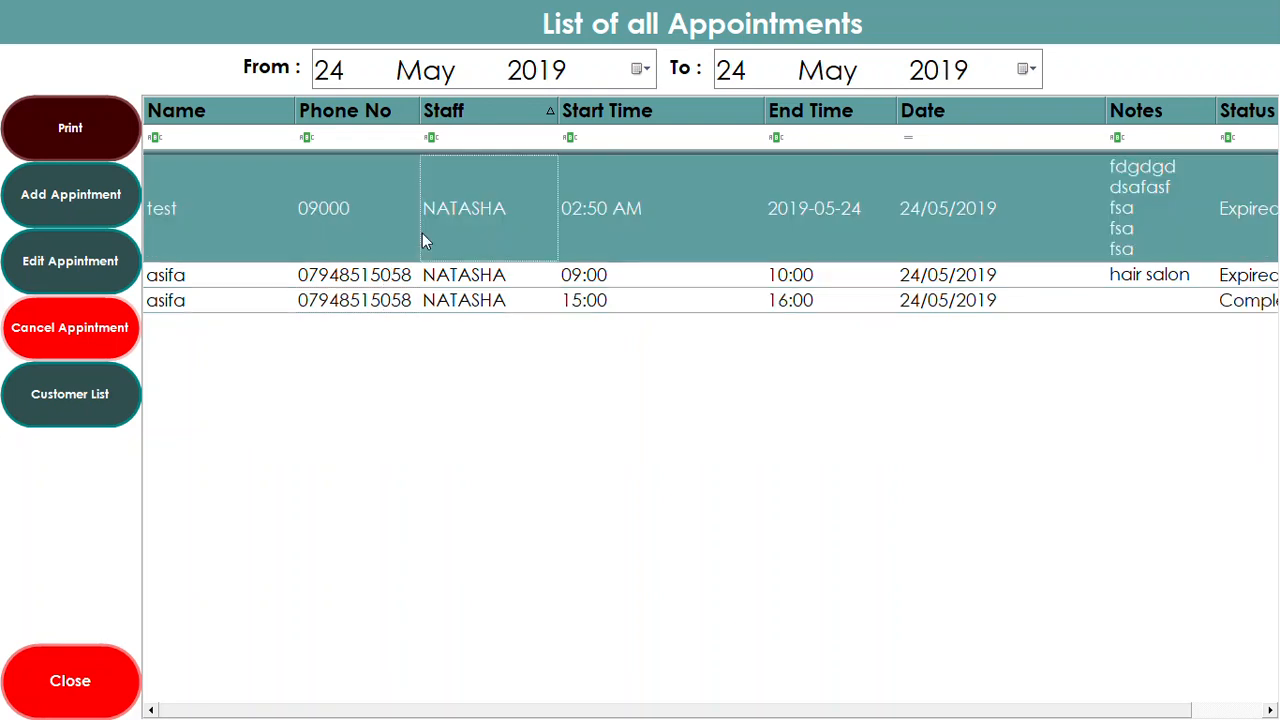
click(372, 281)
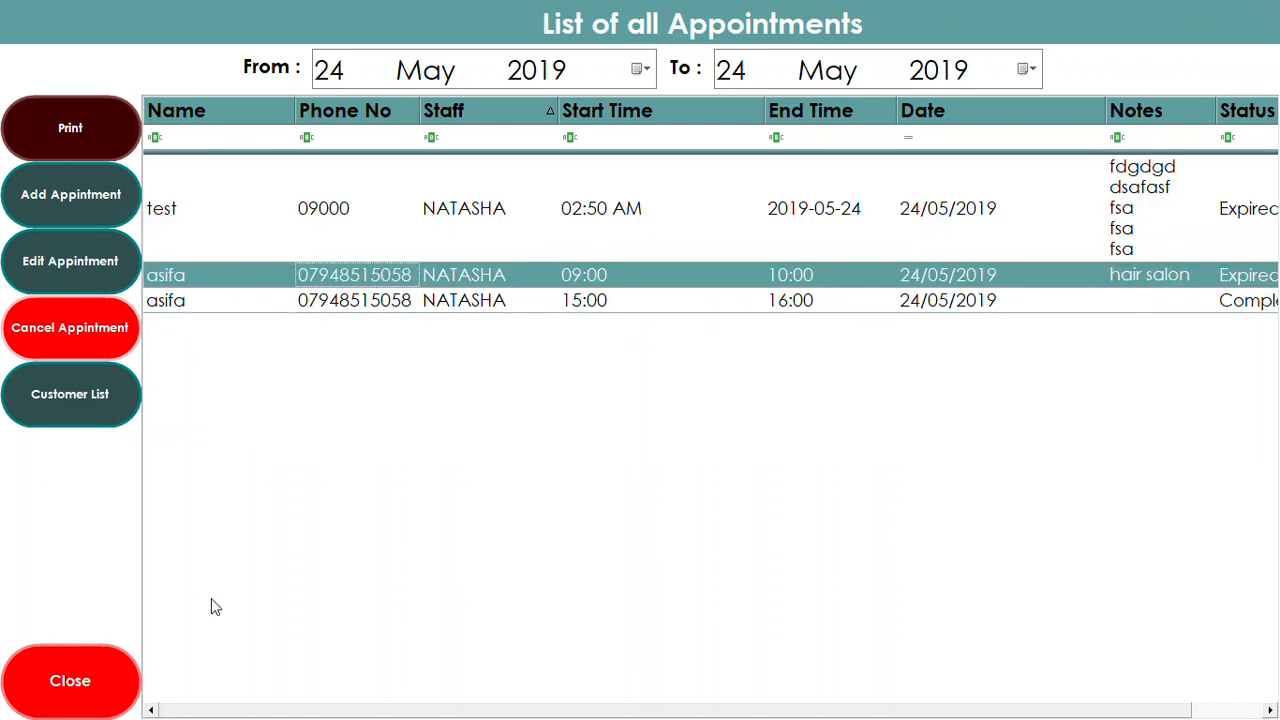
click(108, 680)
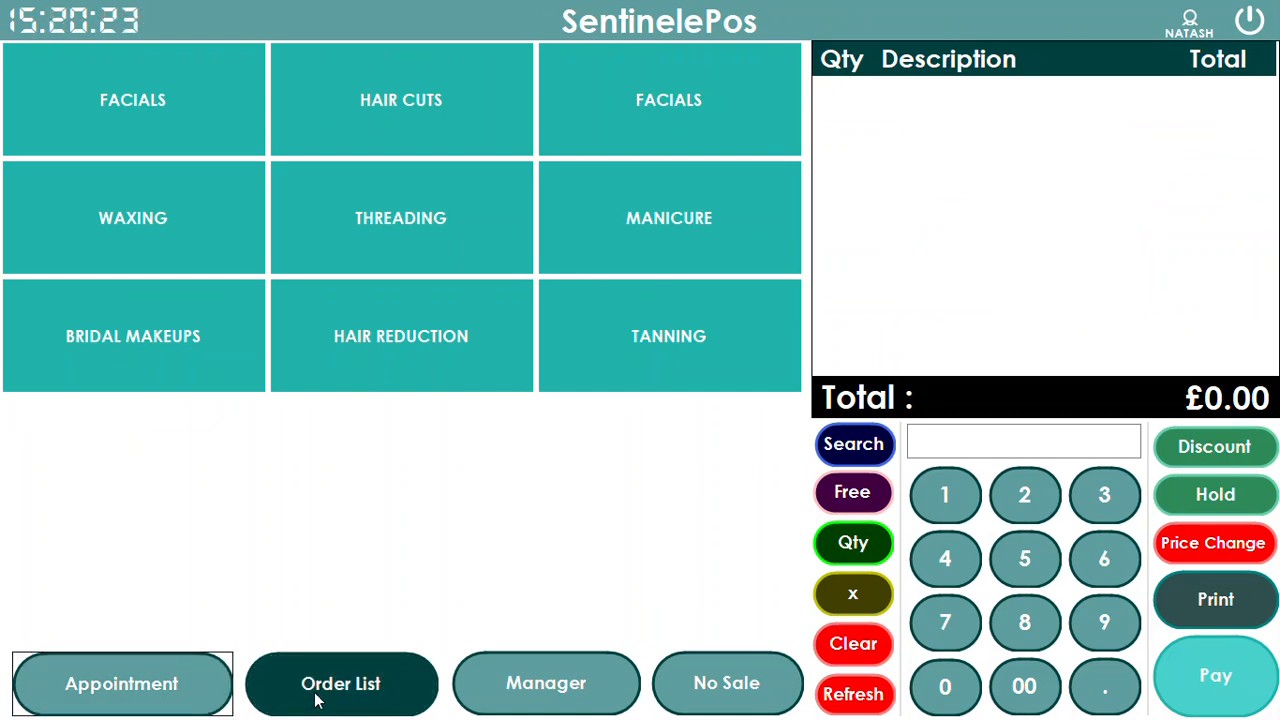
Load the 16:00 appointment's £10.00 DRY CUT & TRIM into a sale and begin payment
click(189, 683)
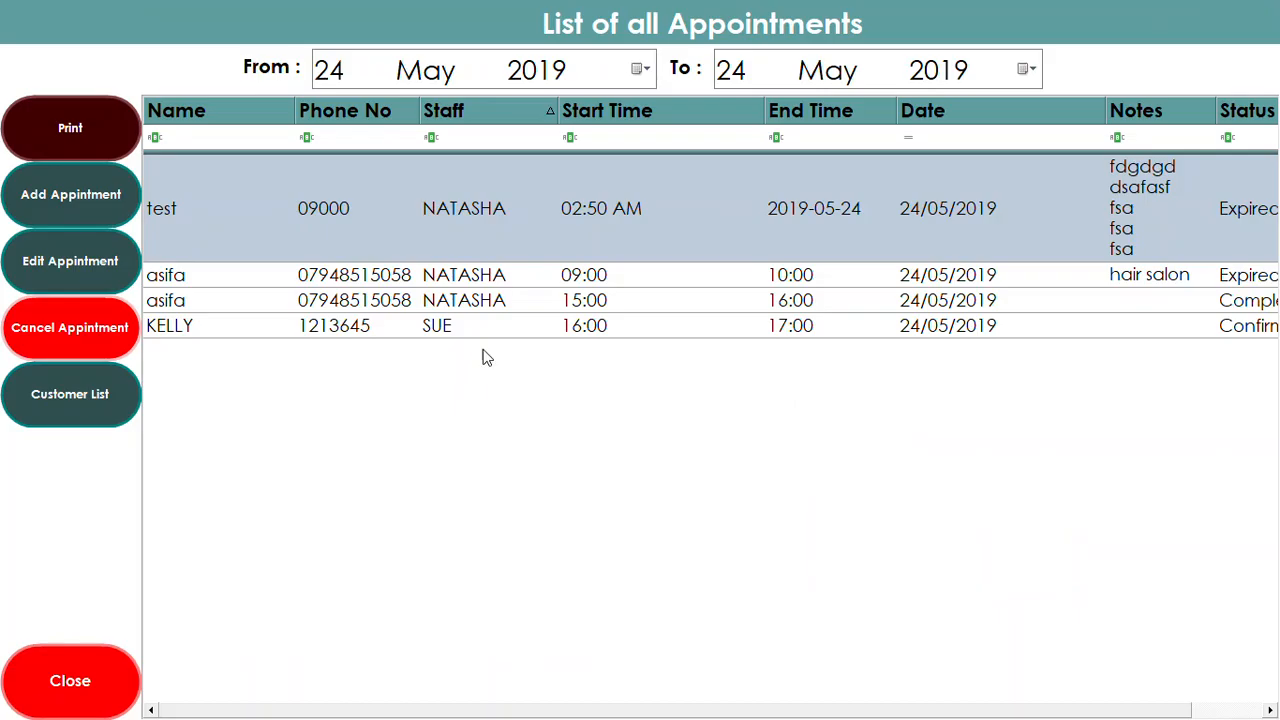
click(600, 334)
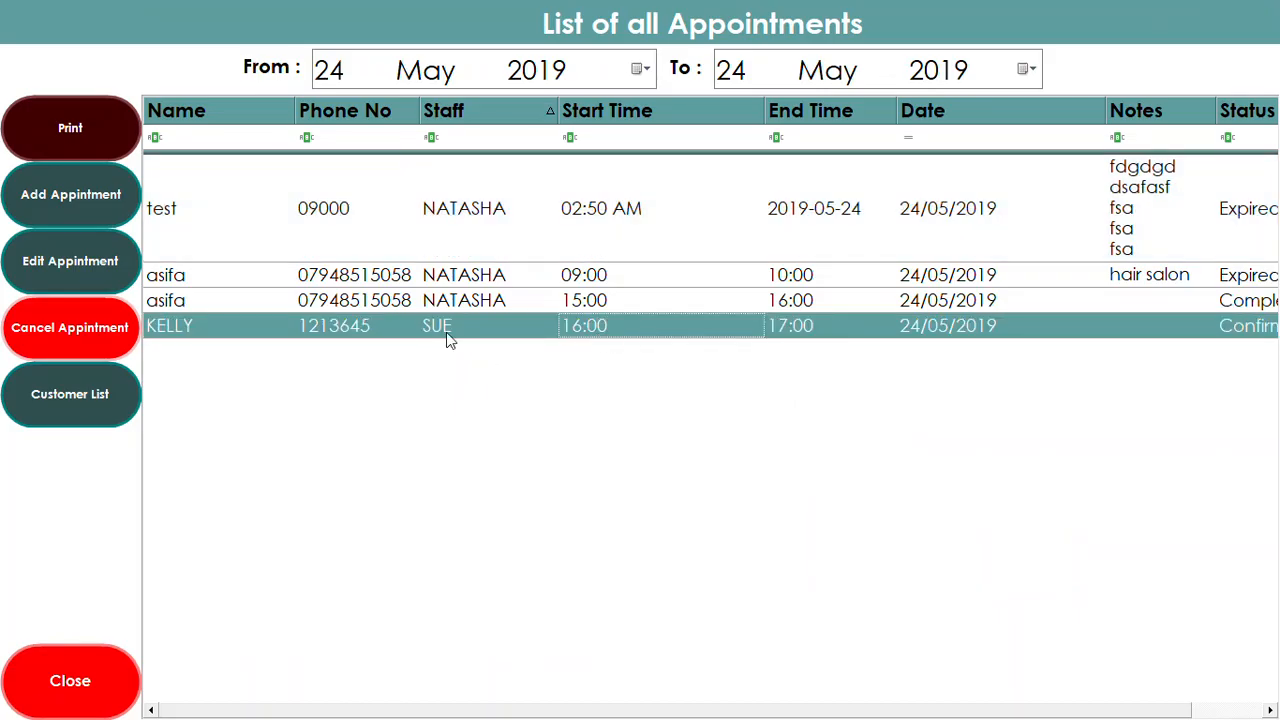
double_click(415, 336)
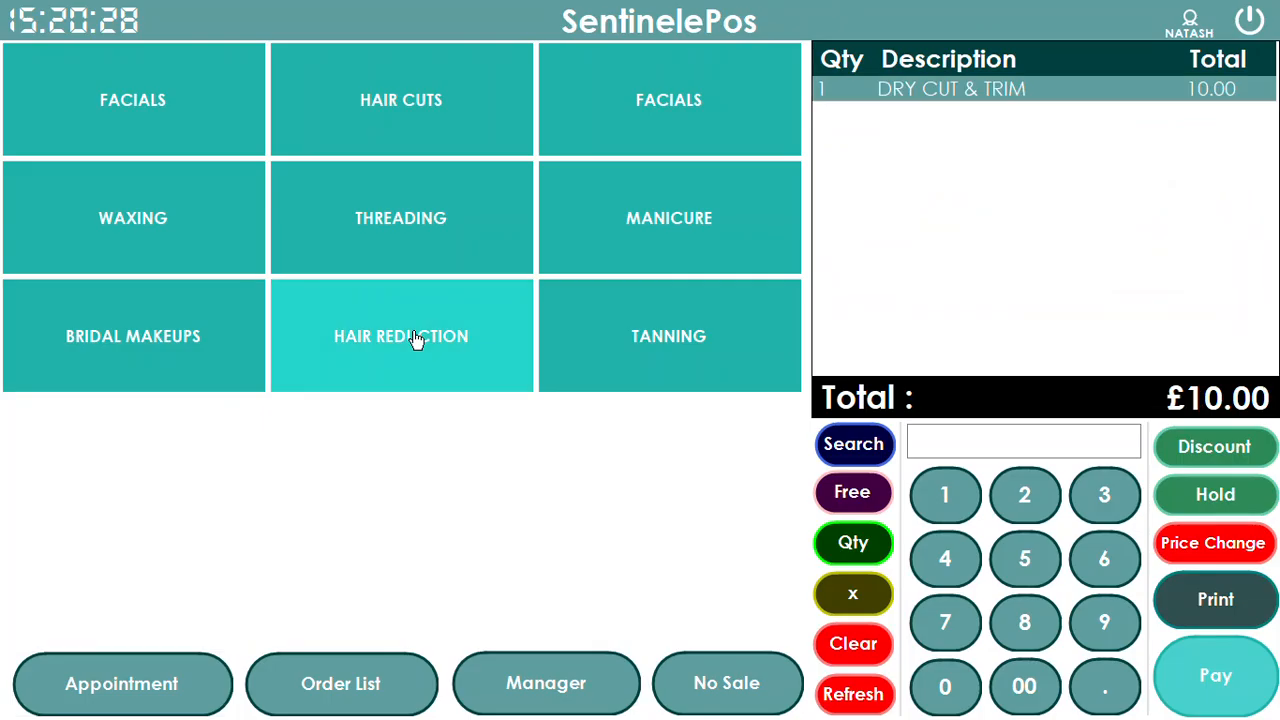
click(1196, 686)
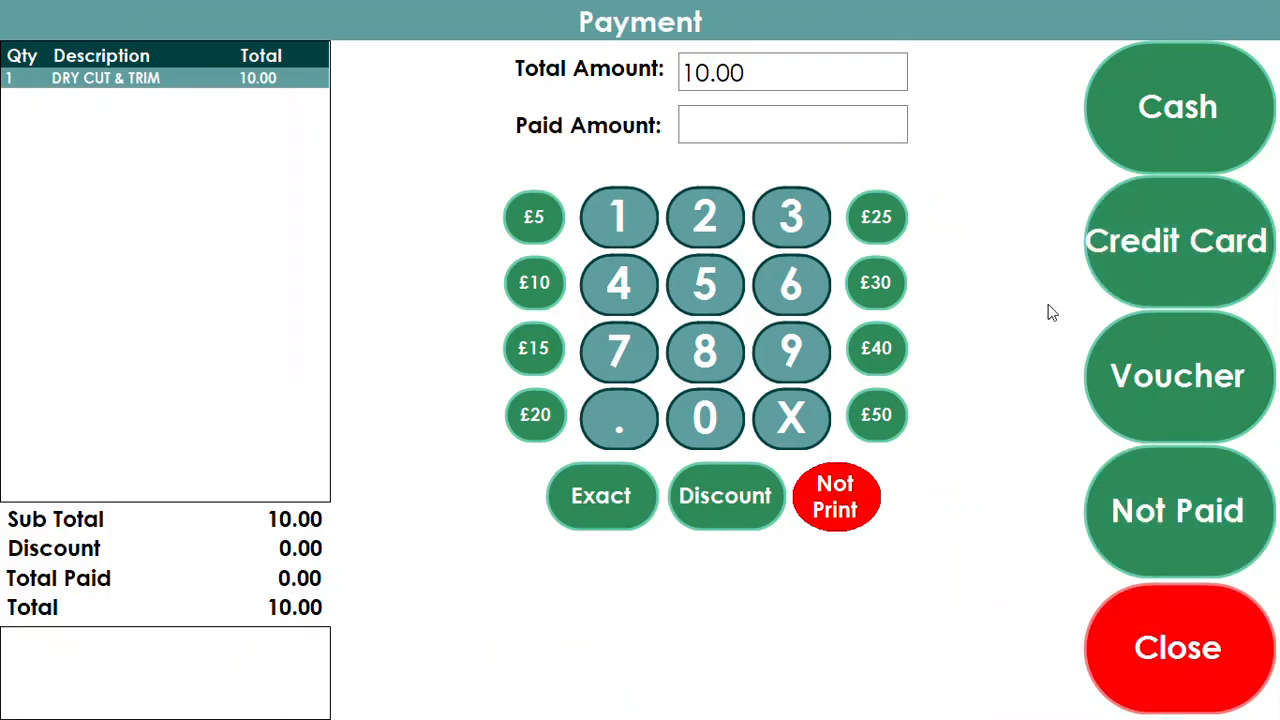
Cancel an attempted card payment, settle the £10.00 in cash, and go to manager configuration
click(1148, 250)
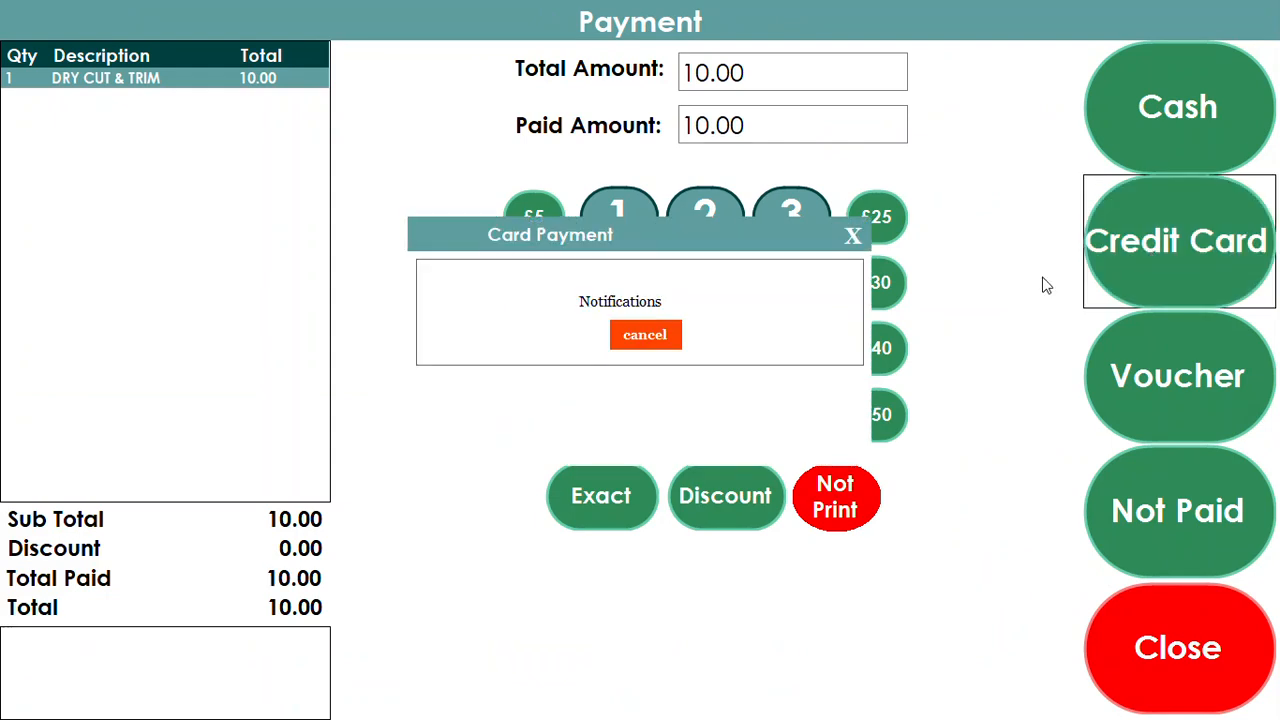
click(652, 345)
click(714, 418)
click(852, 237)
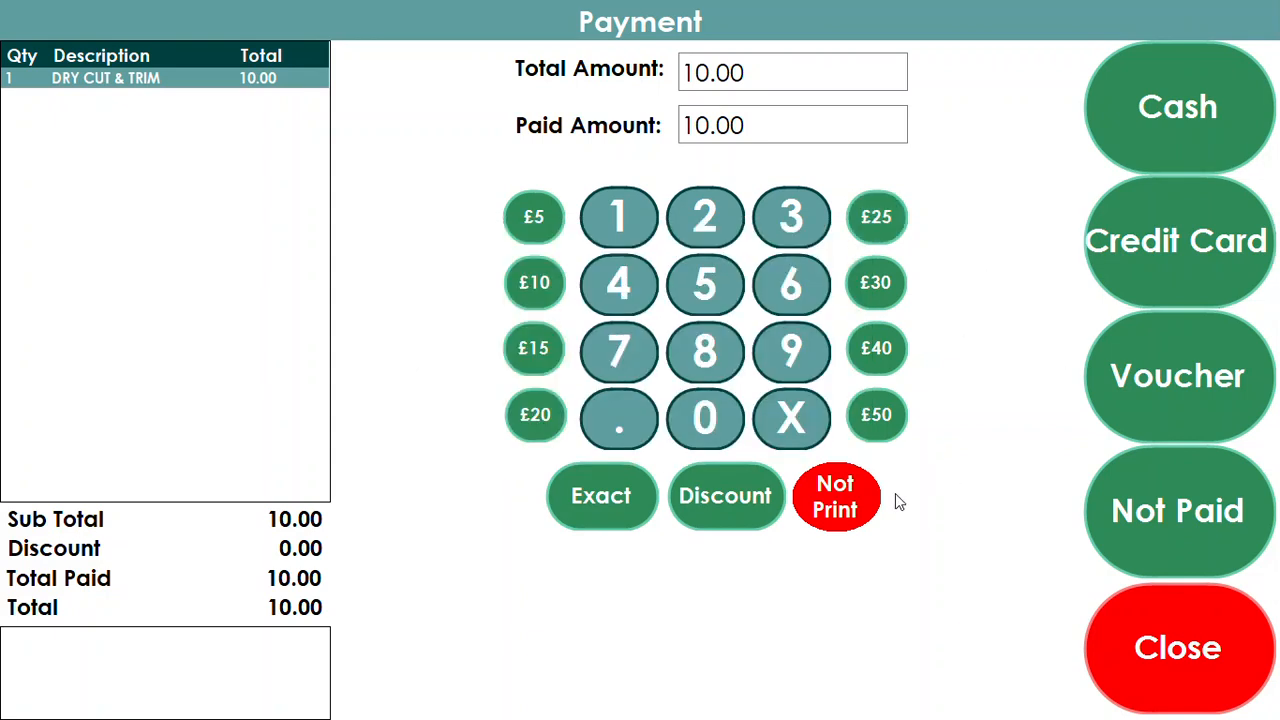
click(1137, 138)
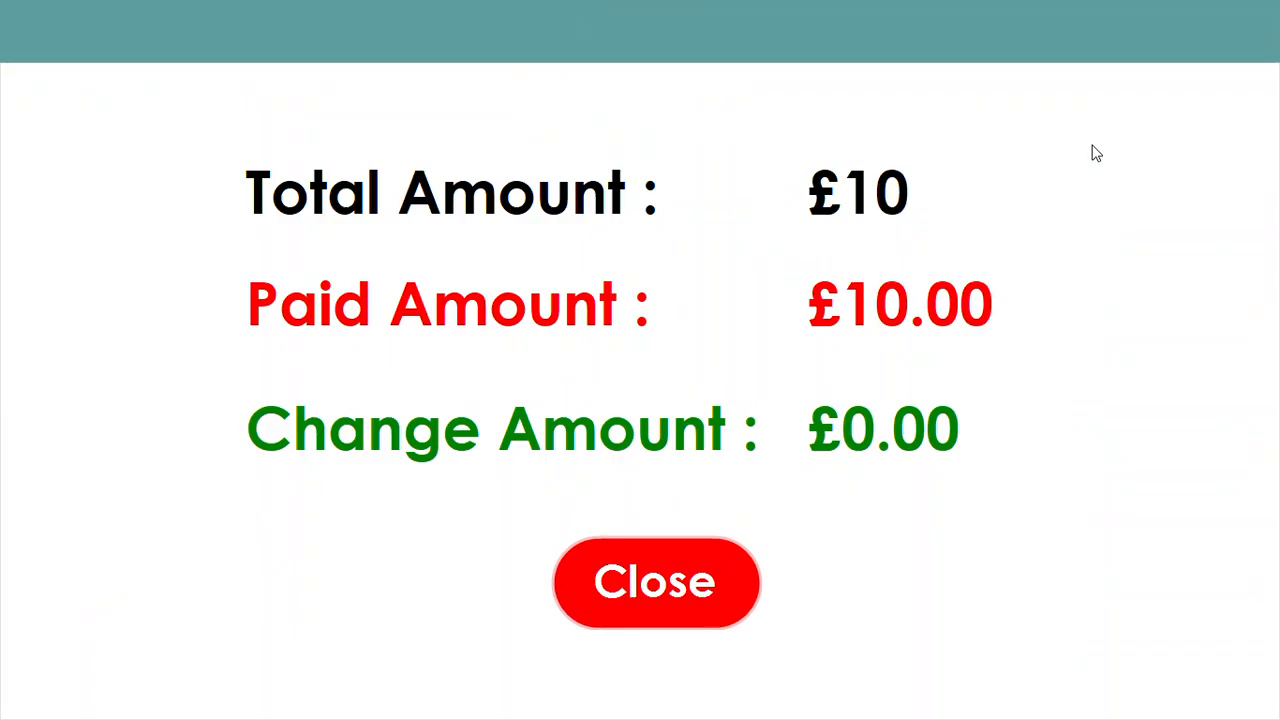
click(653, 585)
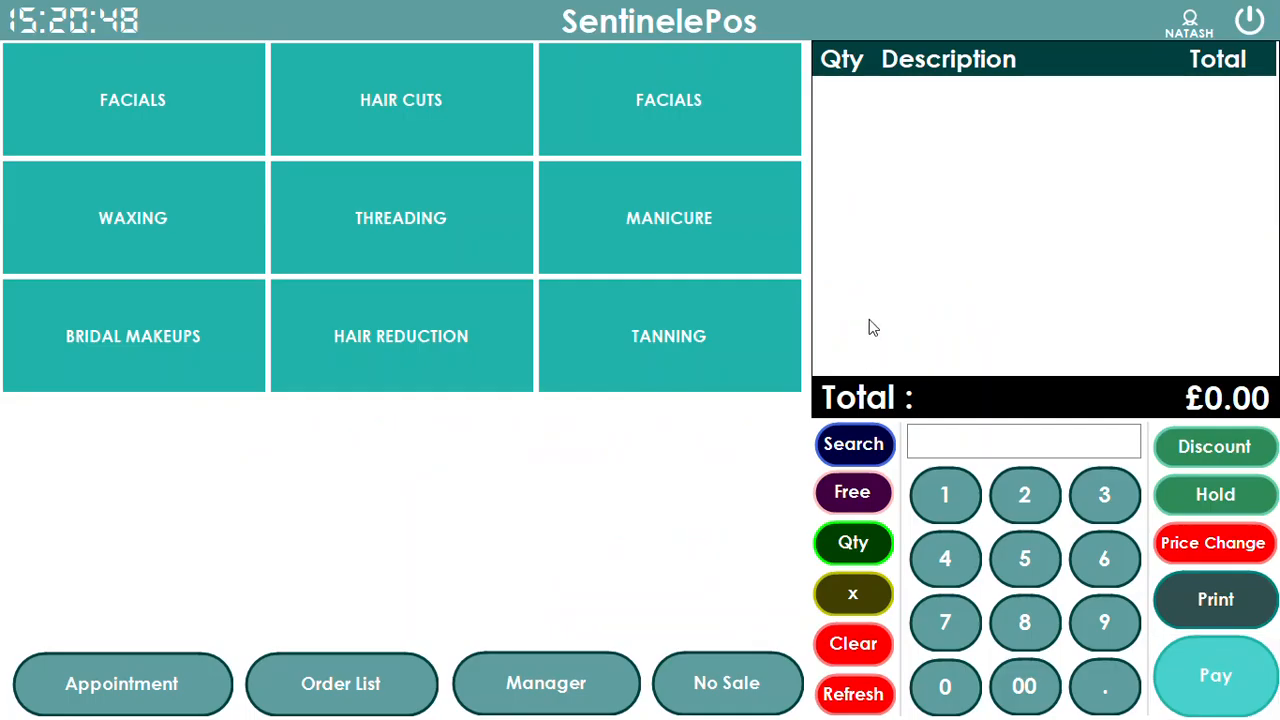
click(577, 683)
click(58, 65)
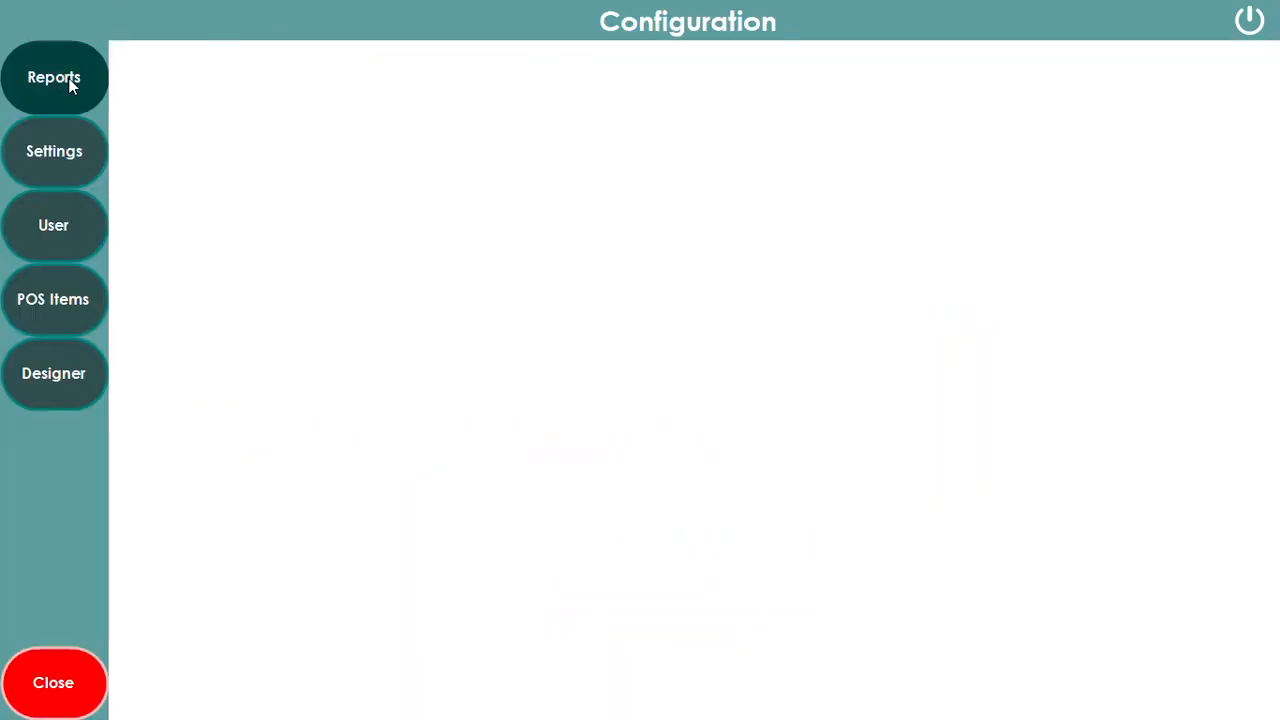
Inspect the day's sale report lines for Cash, Total VAT Collected and Expenses
click(440, 260)
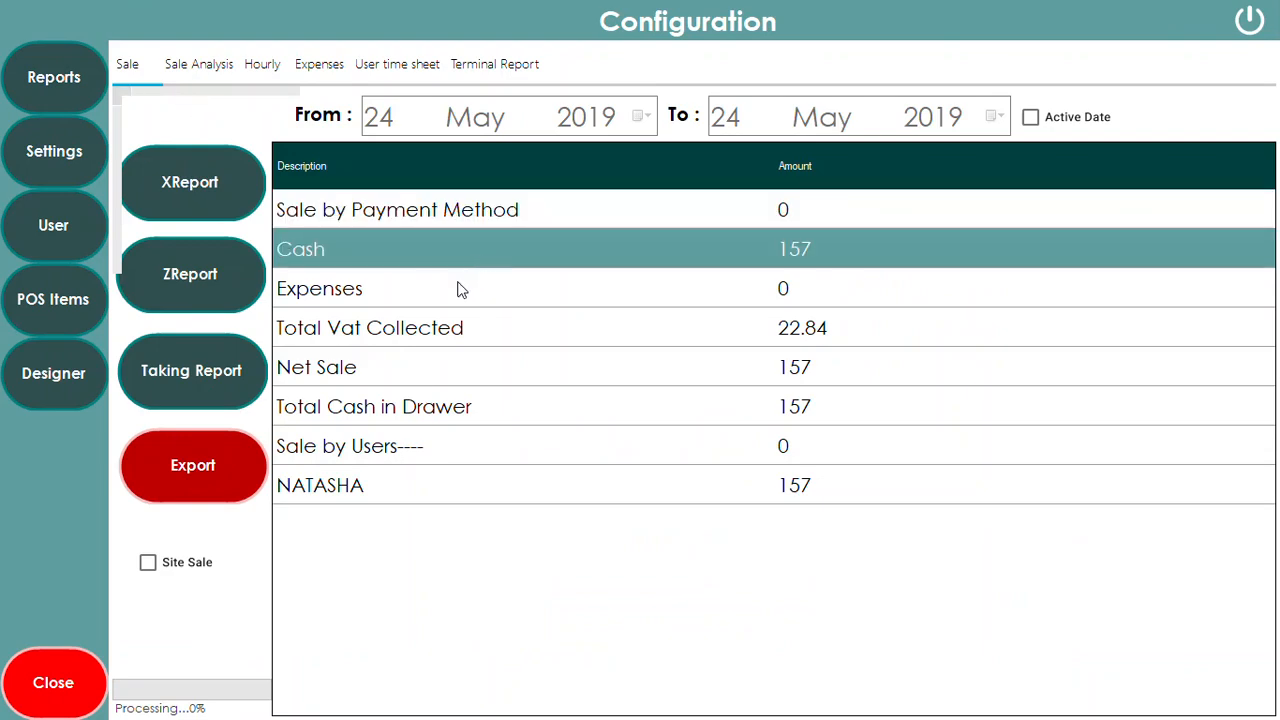
click(418, 333)
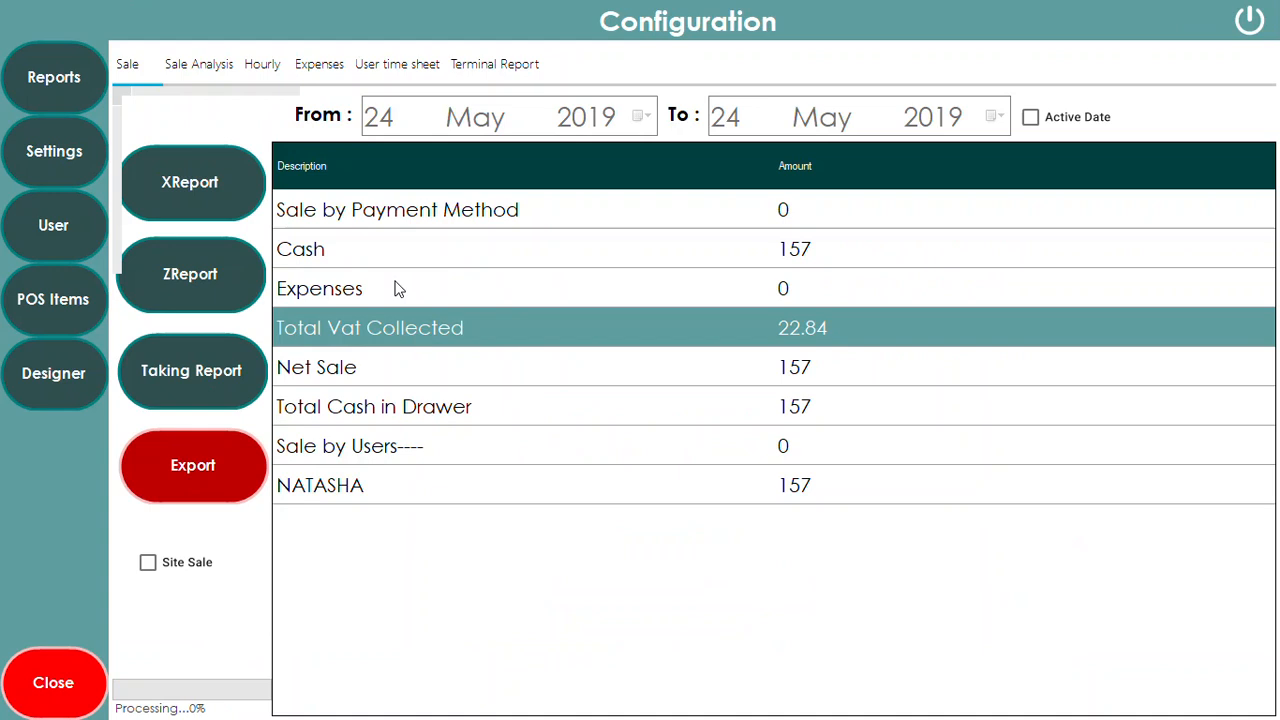
click(393, 288)
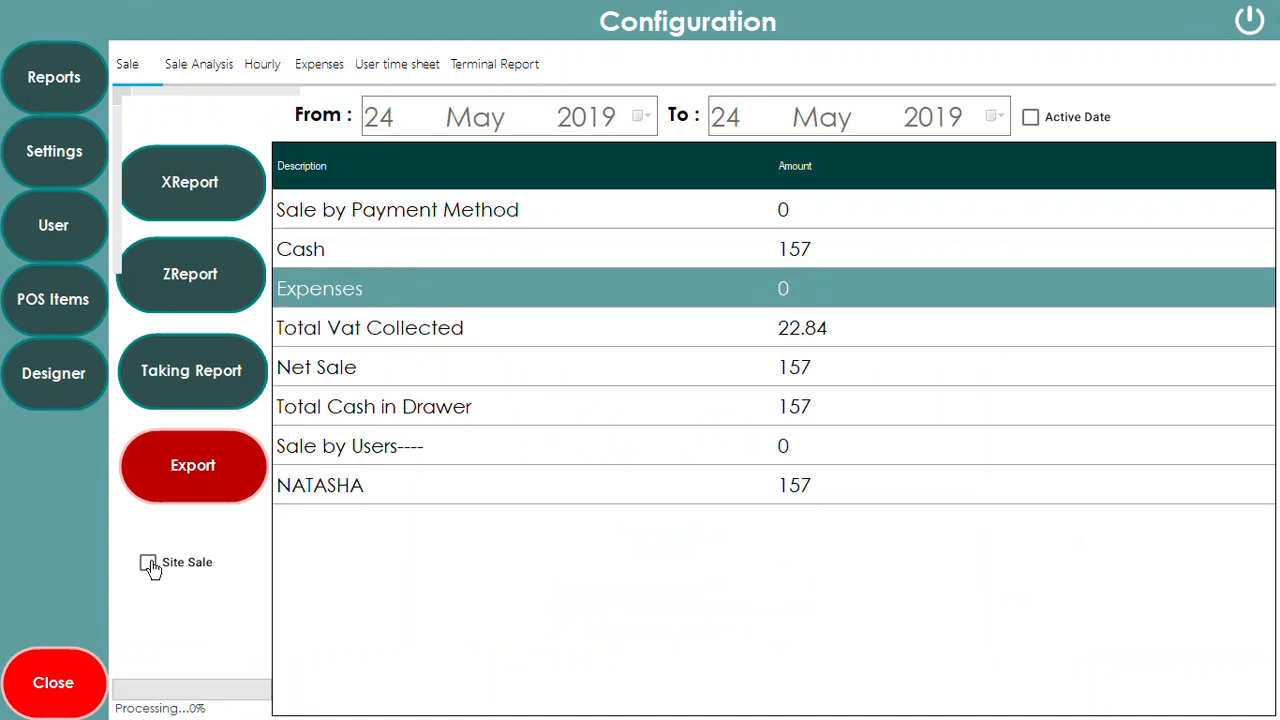
Break the sale analysis down by product, checking Hair Cuts, Deep Tissue, Herbal Facial and Test Offer rows
click(216, 66)
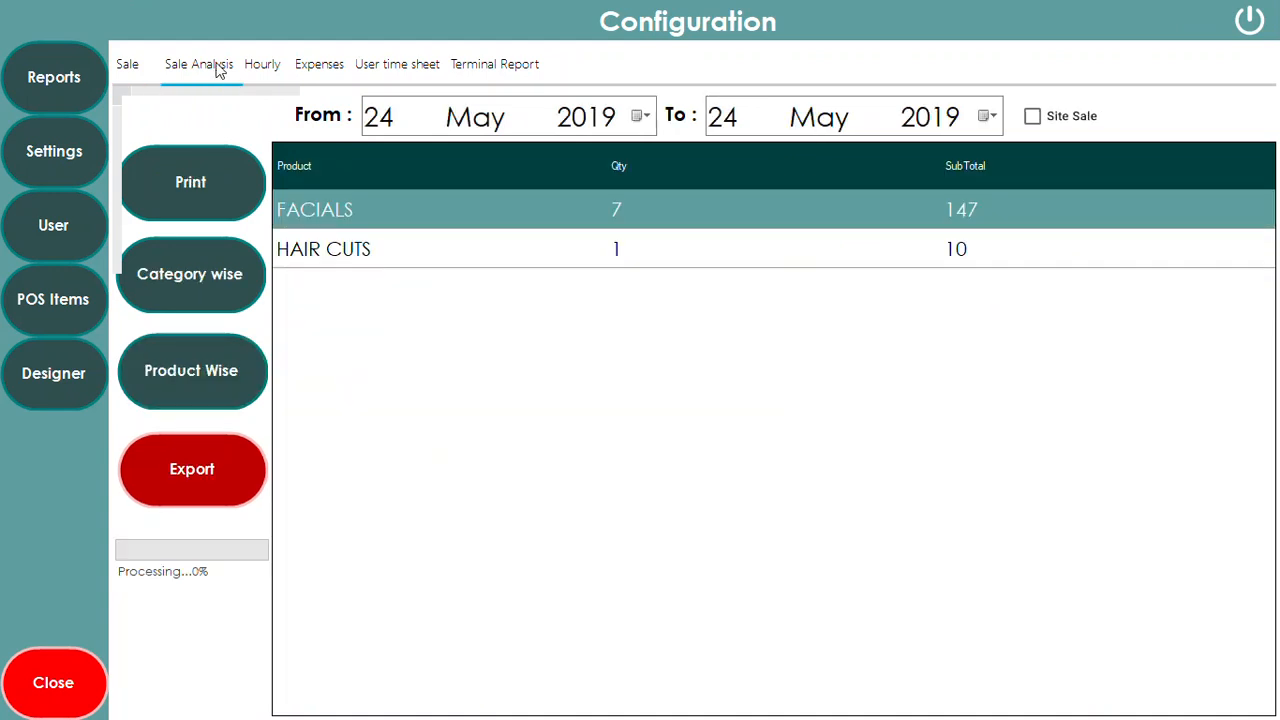
click(520, 254)
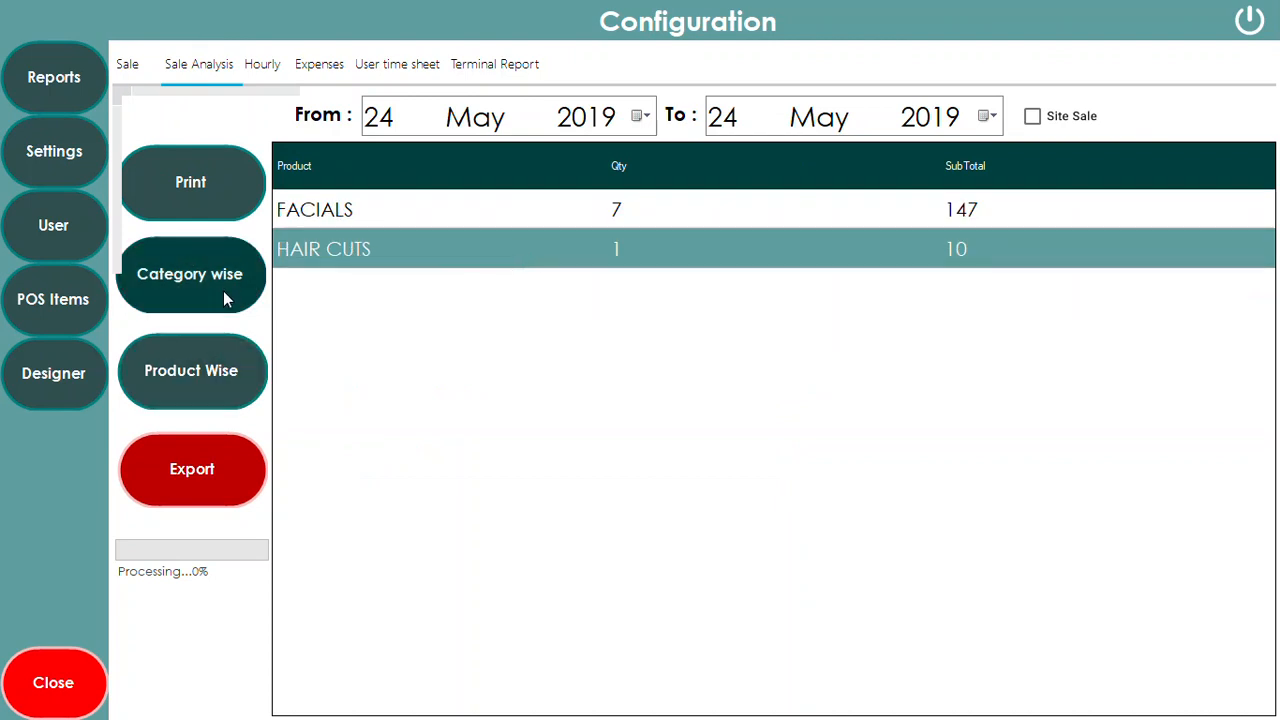
click(230, 371)
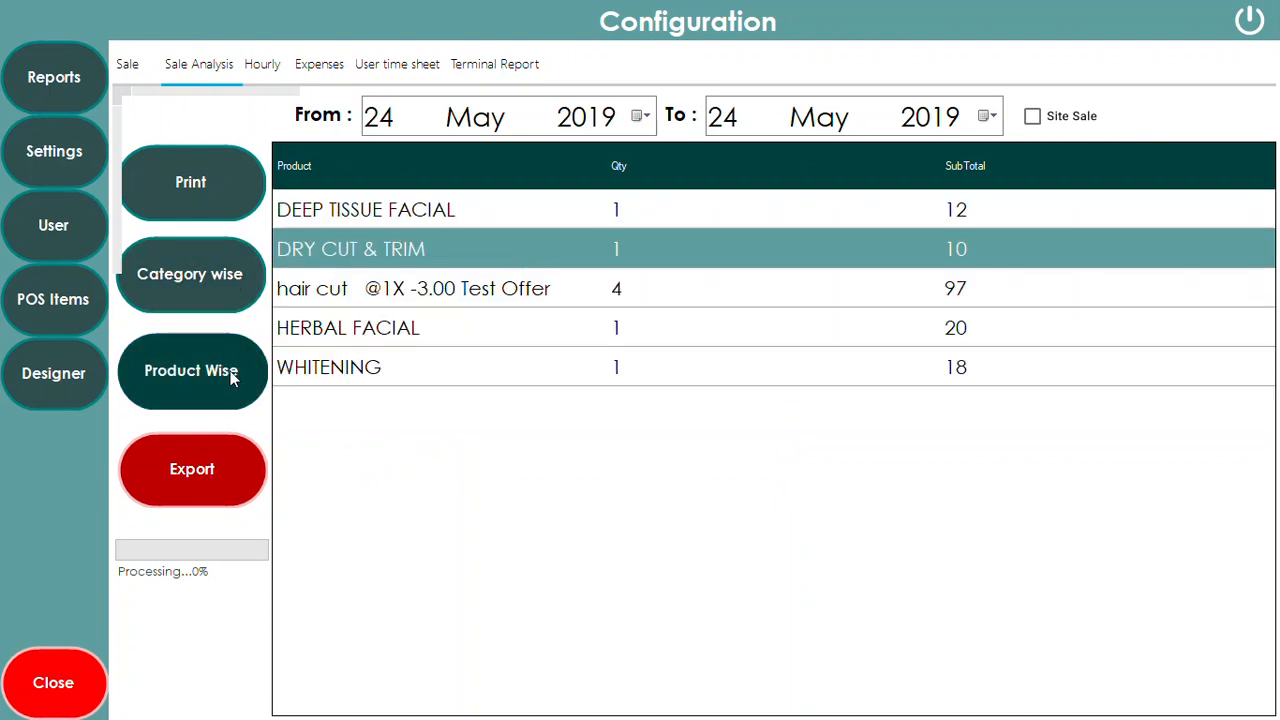
click(410, 216)
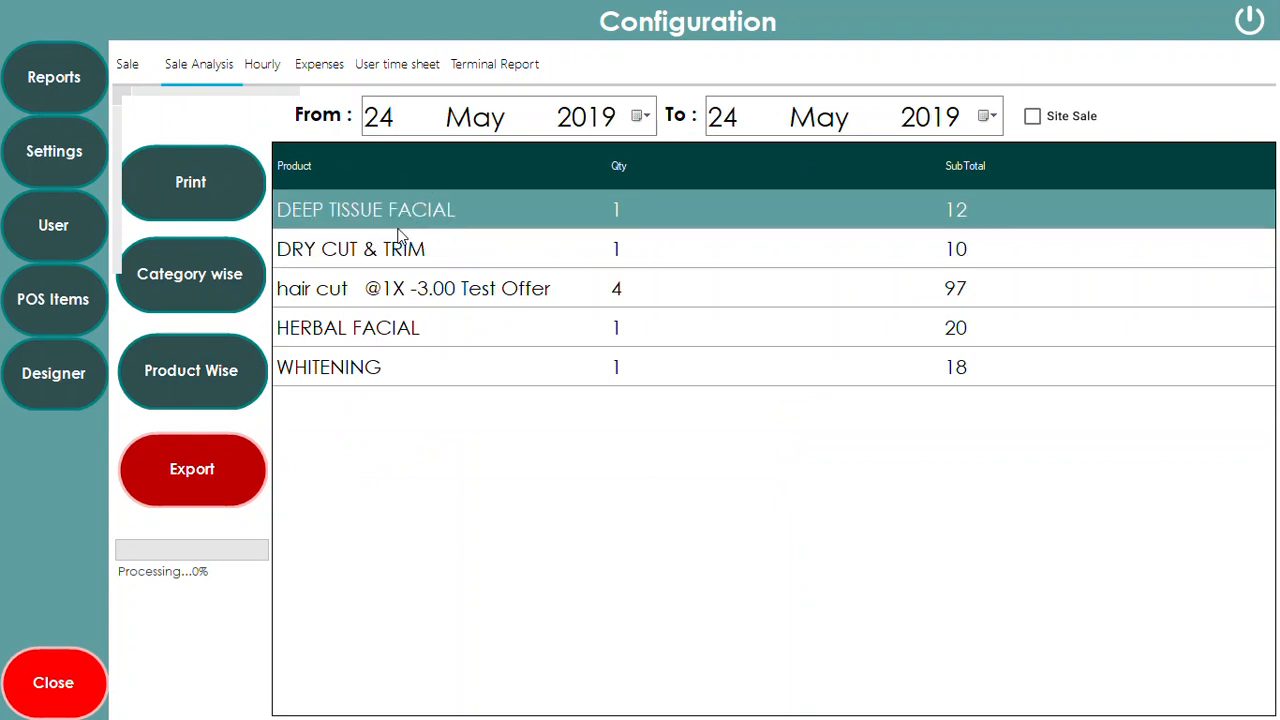
click(374, 334)
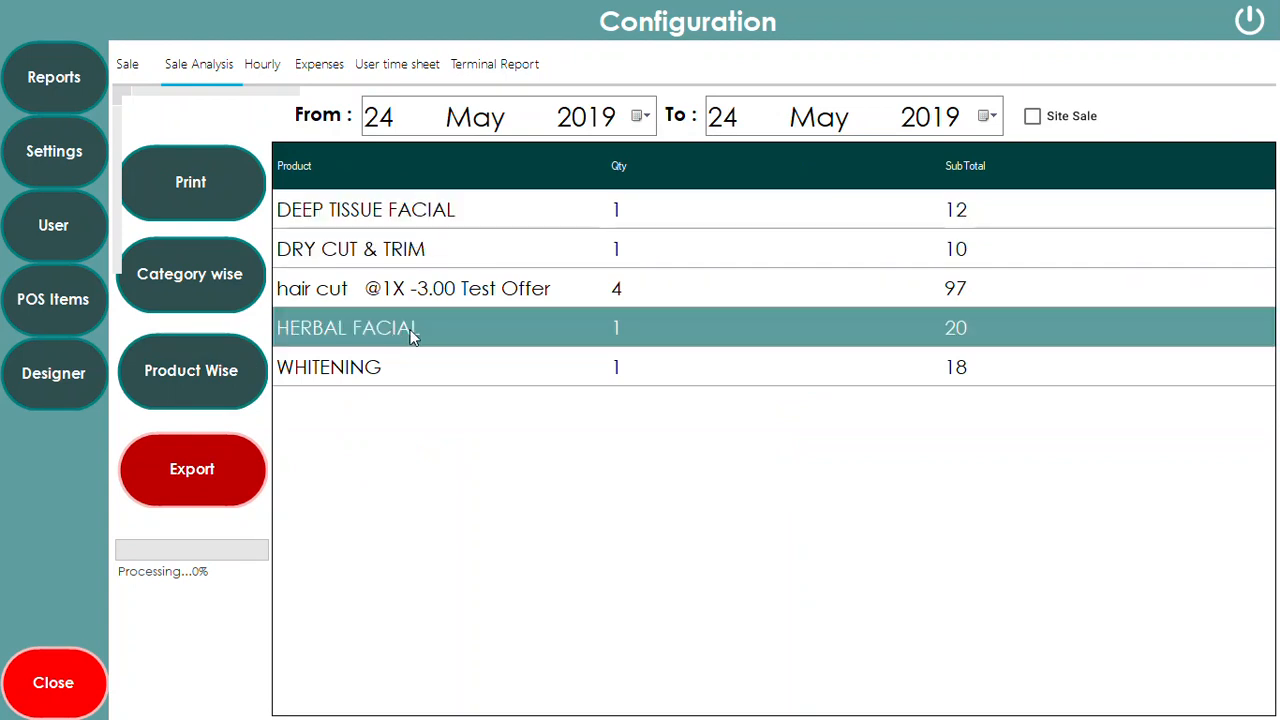
click(608, 290)
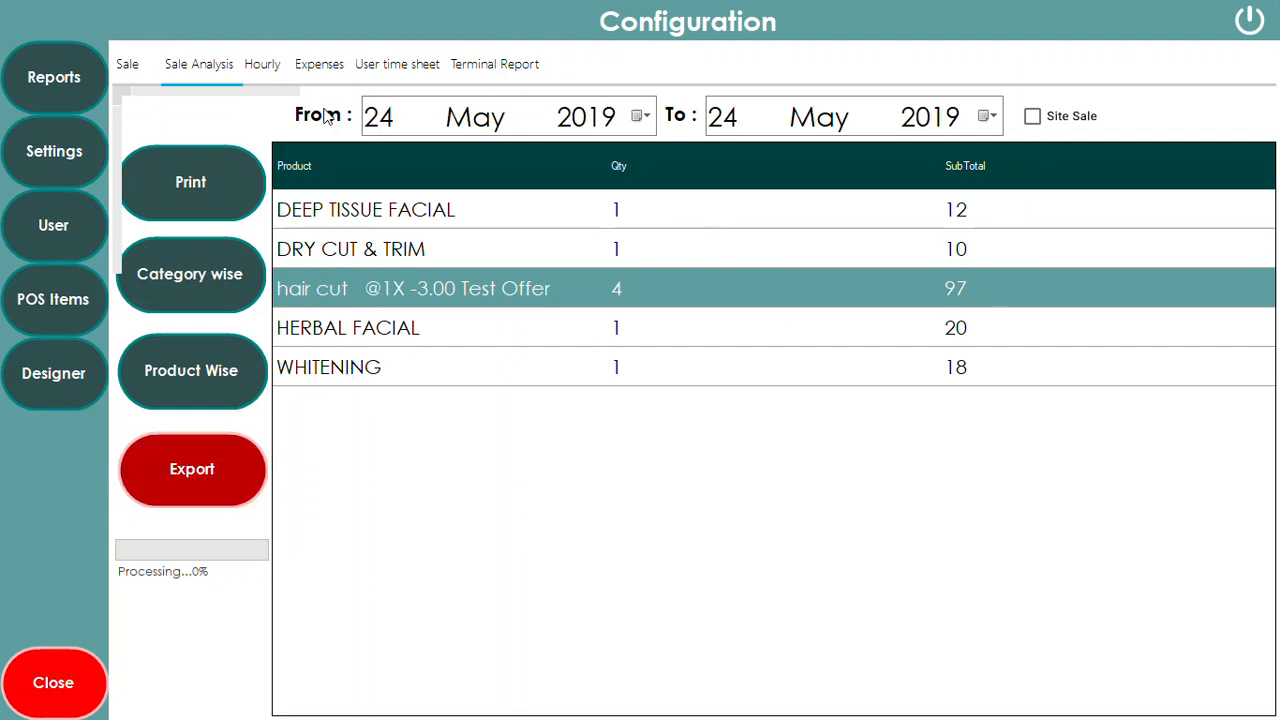
Browse the Hourly and Expenses reports, ending on the empty 24 May 2019 user time sheet
click(266, 66)
click(320, 64)
click(376, 66)
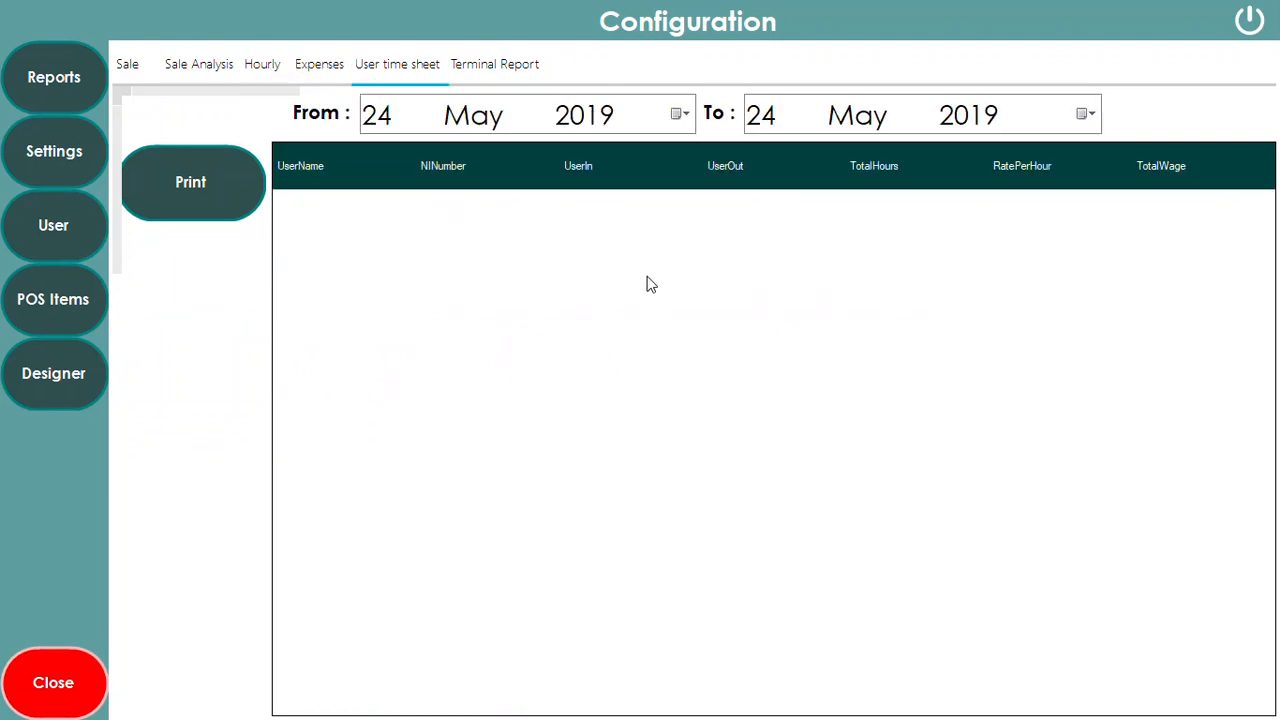
Look through the details of the third, fourth and fifth existing users
click(58, 228)
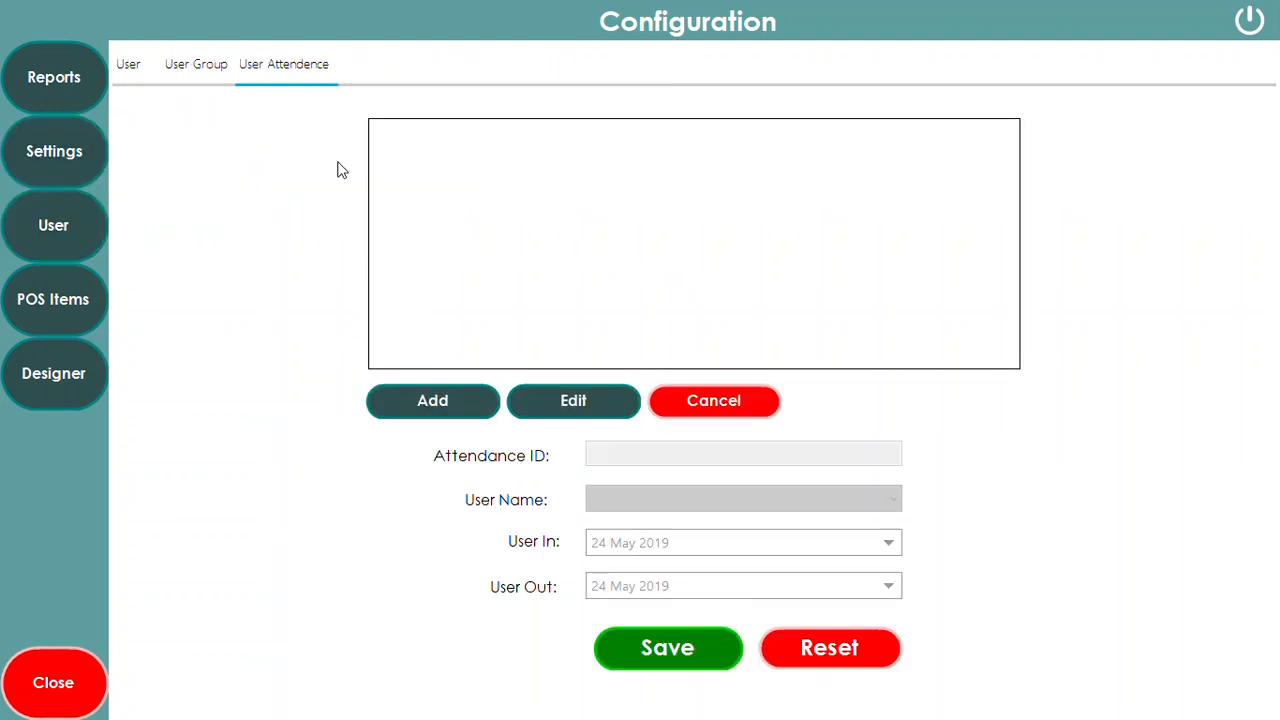
click(129, 70)
click(697, 197)
click(724, 214)
click(720, 242)
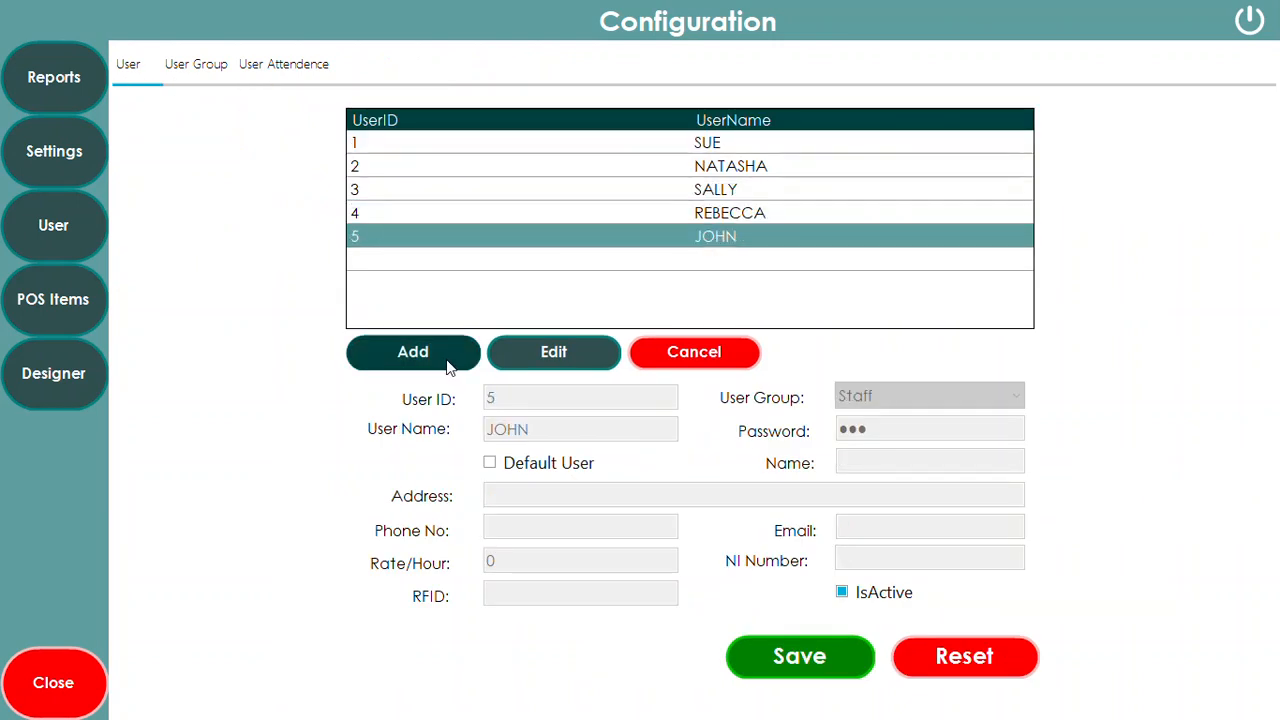
Start a new user named DSD, leaving the user group unchosen, then return to the sales screen
click(449, 368)
click(531, 428)
text(DSD)
click(879, 431)
click(886, 397)
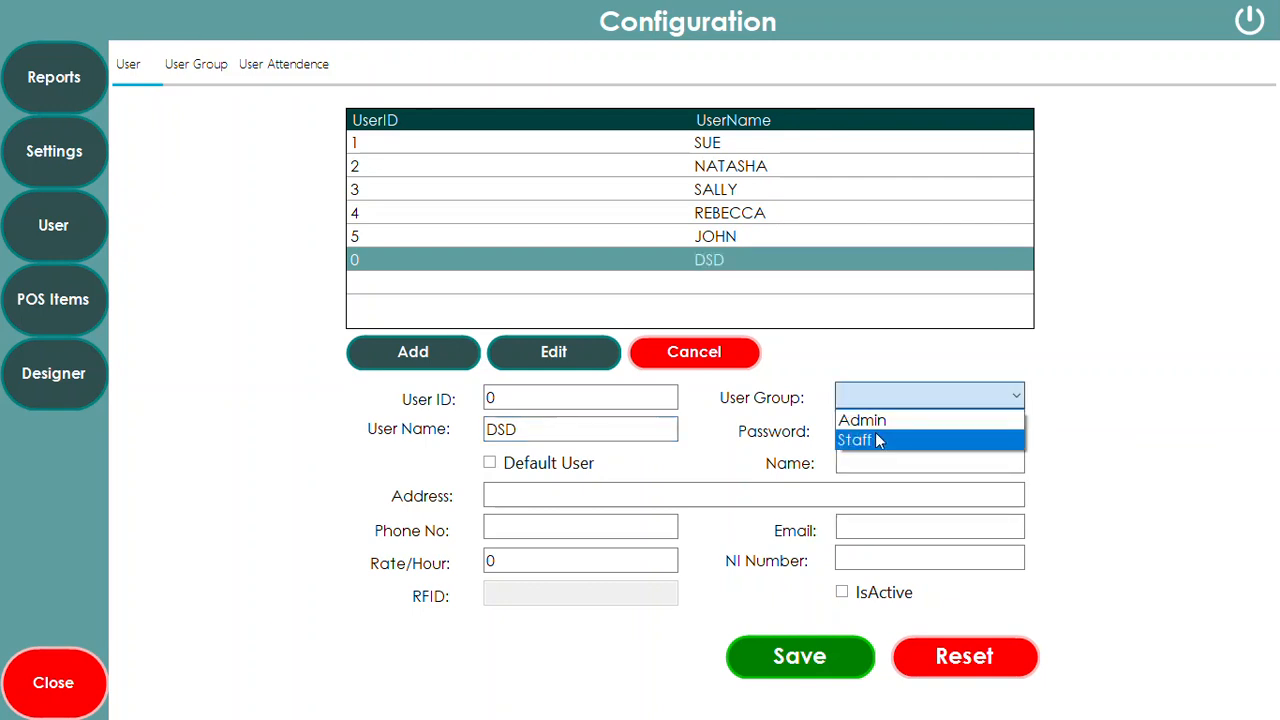
click(902, 367)
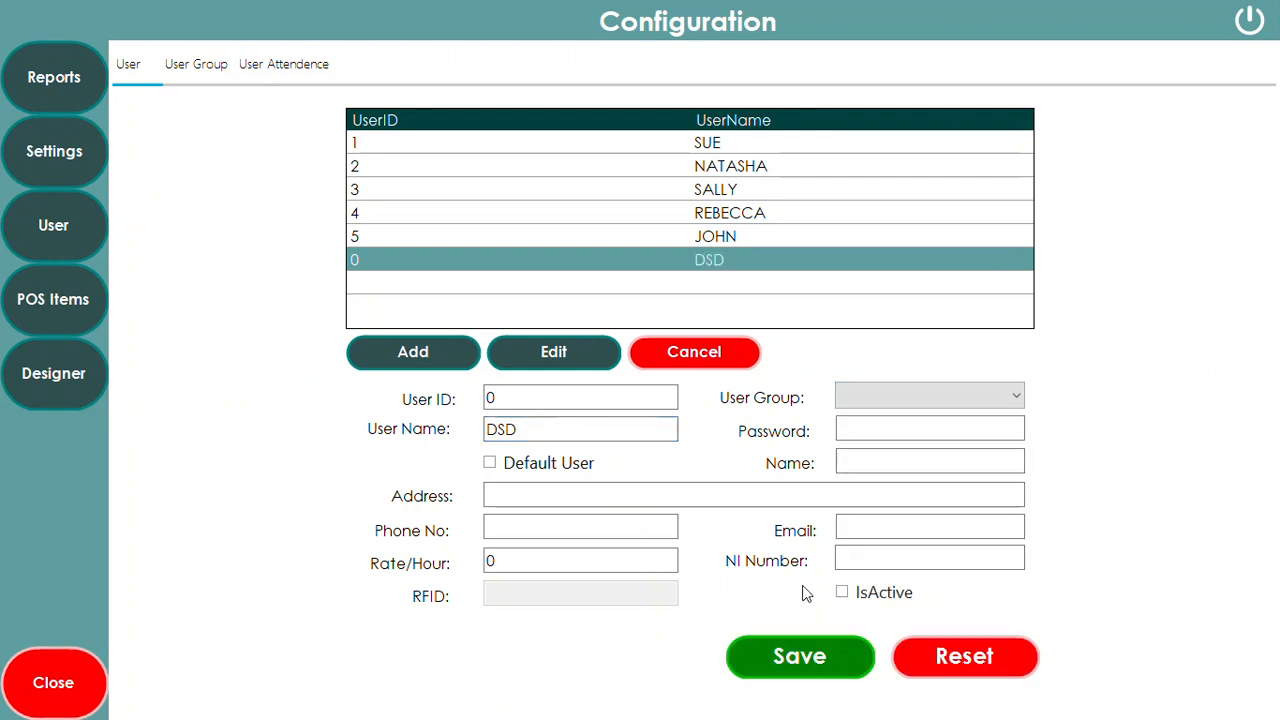
click(530, 561)
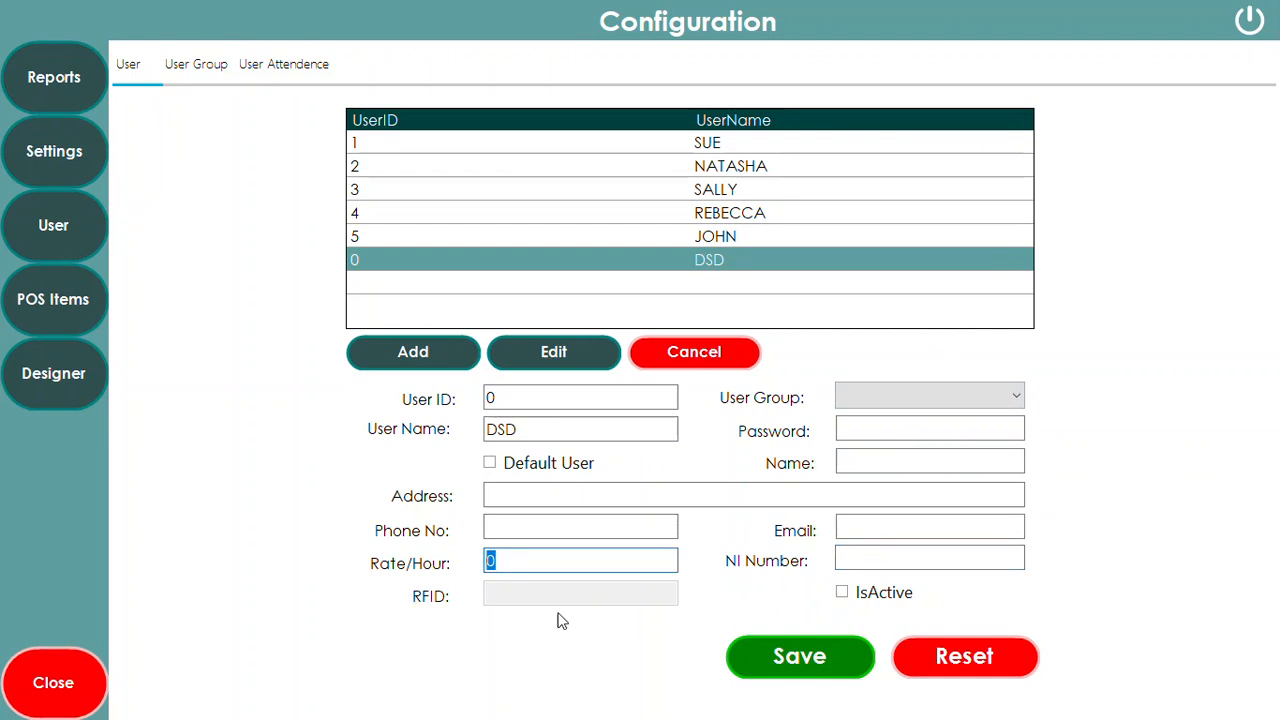
click(97, 650)
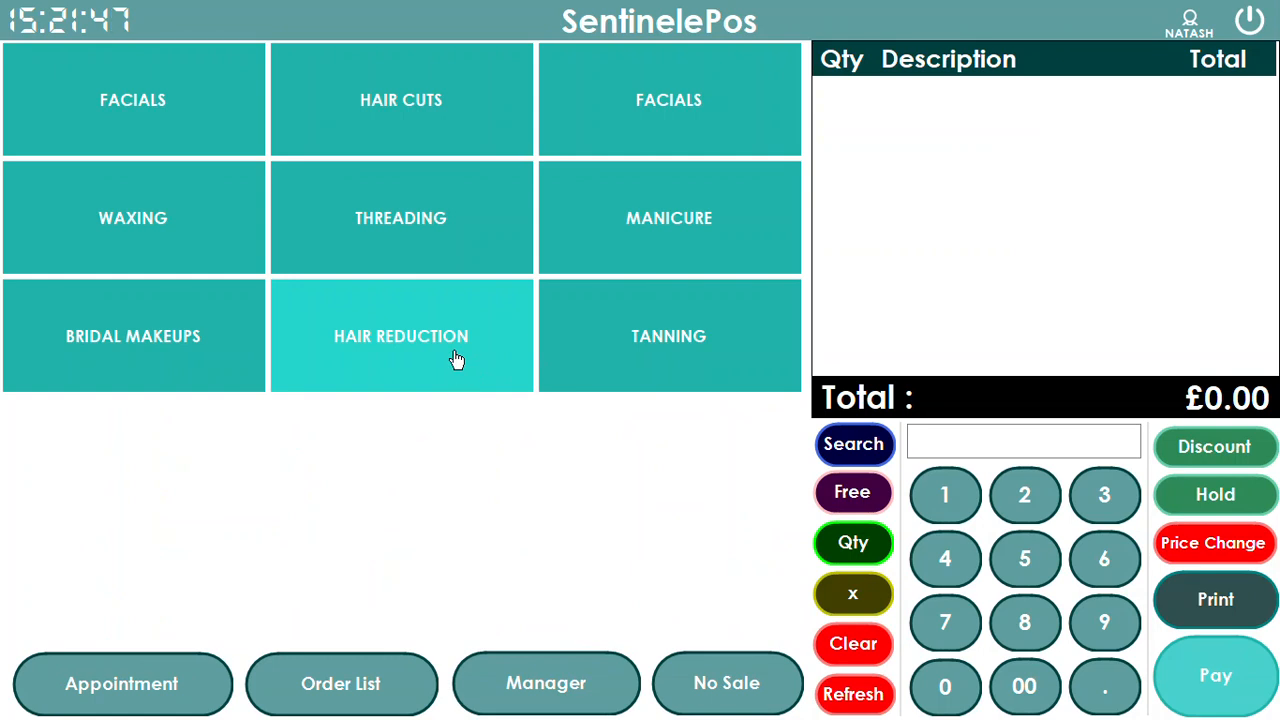
Add a Herbal Facial to the order, then remove it again
click(157, 120)
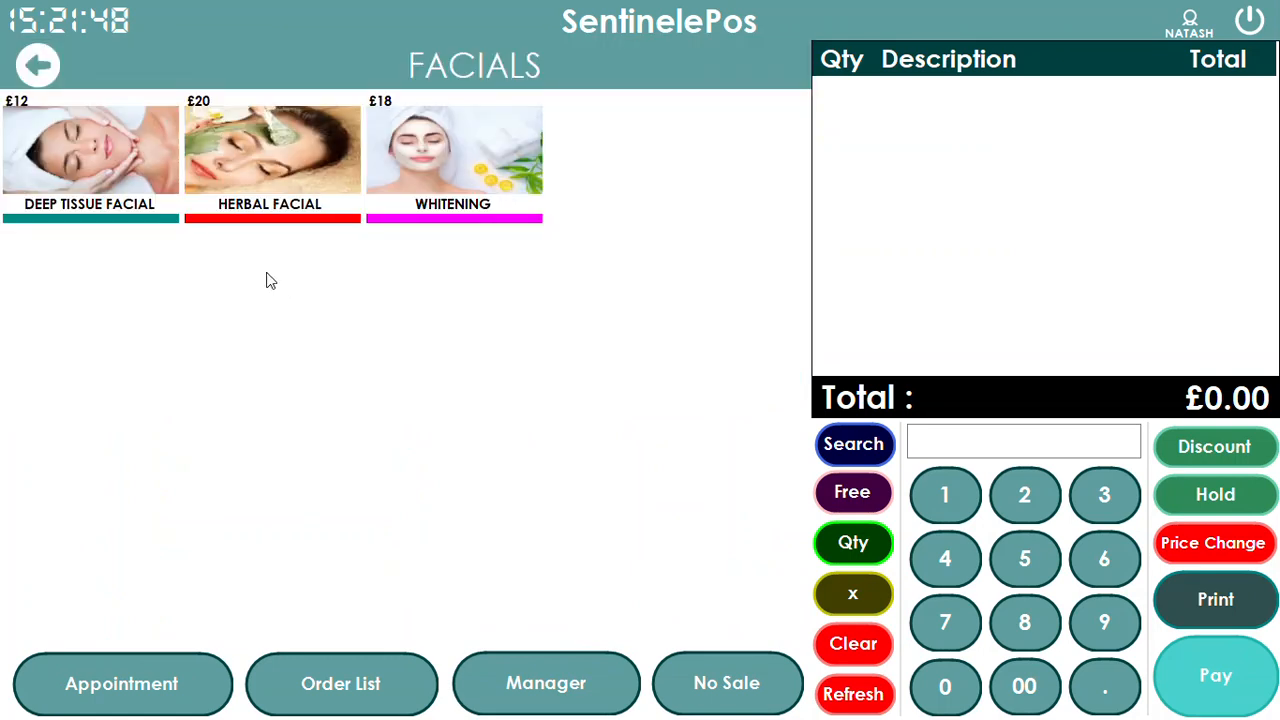
click(270, 174)
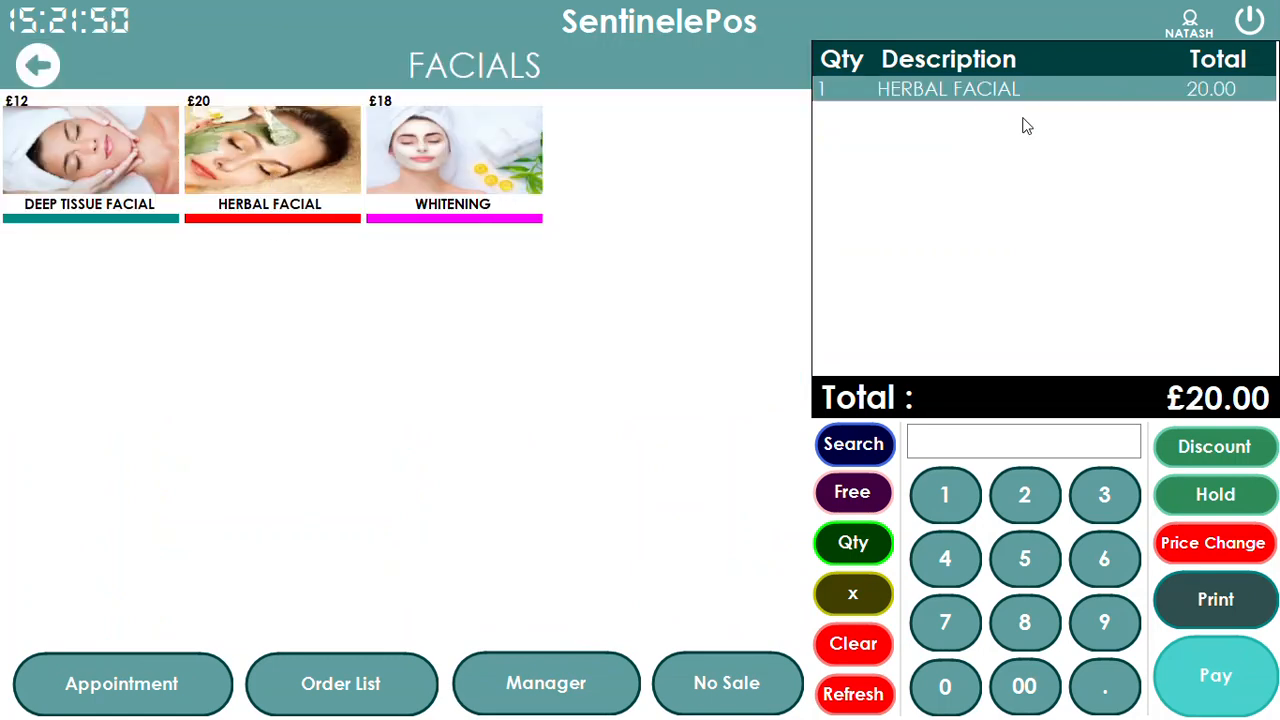
click(37, 65)
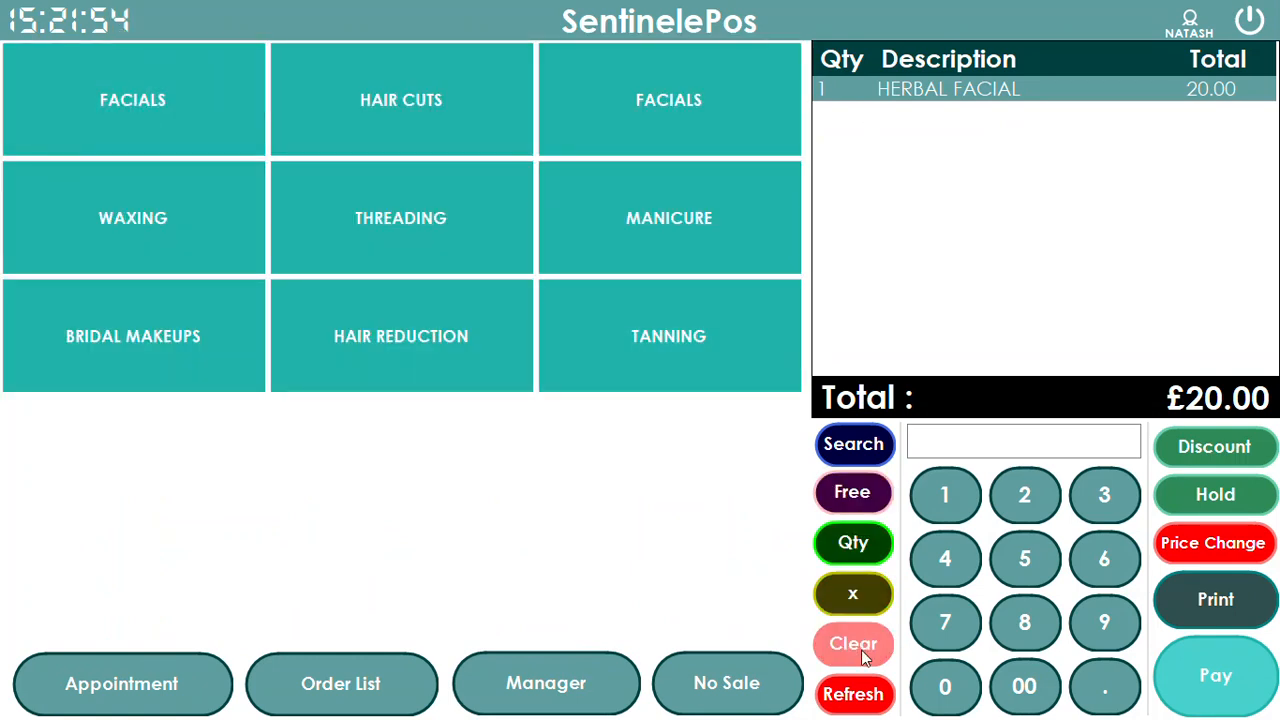
click(856, 694)
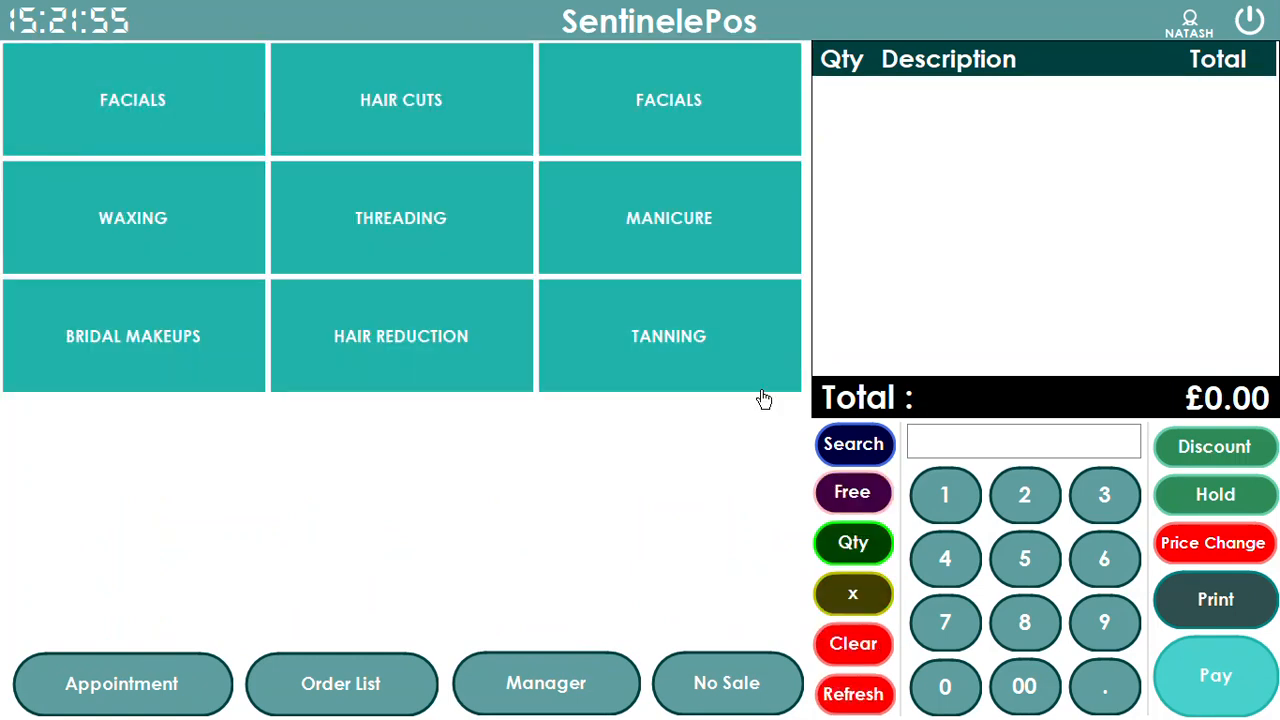
Sell a Deep Tissue Facial at a keyed custom price of 45 (£0.45)
click(960, 562)
click(1004, 557)
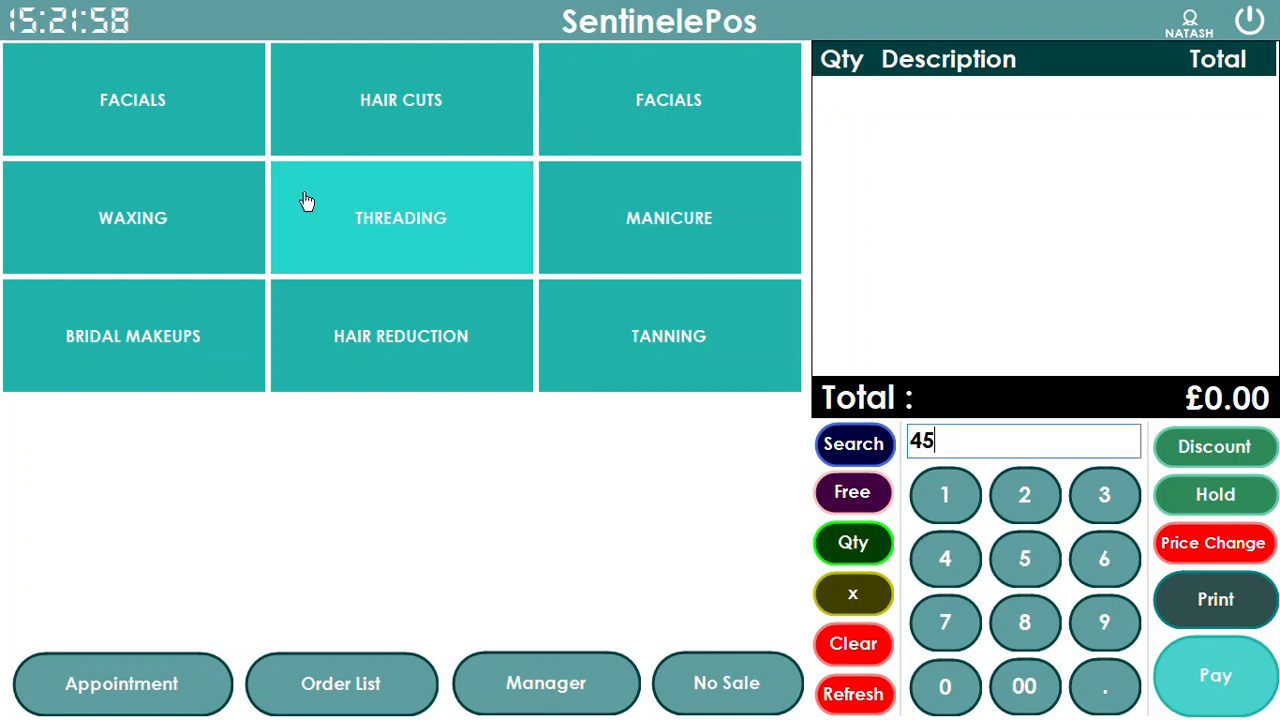
click(221, 148)
click(99, 173)
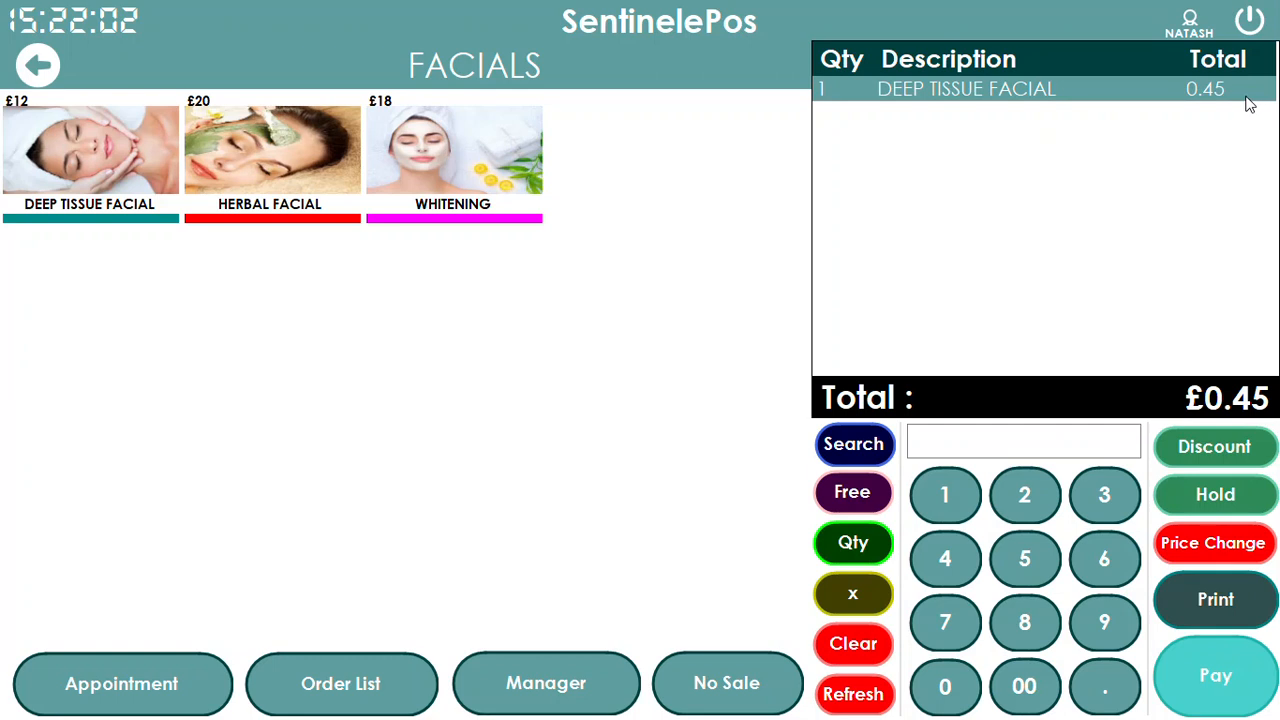
click(30, 66)
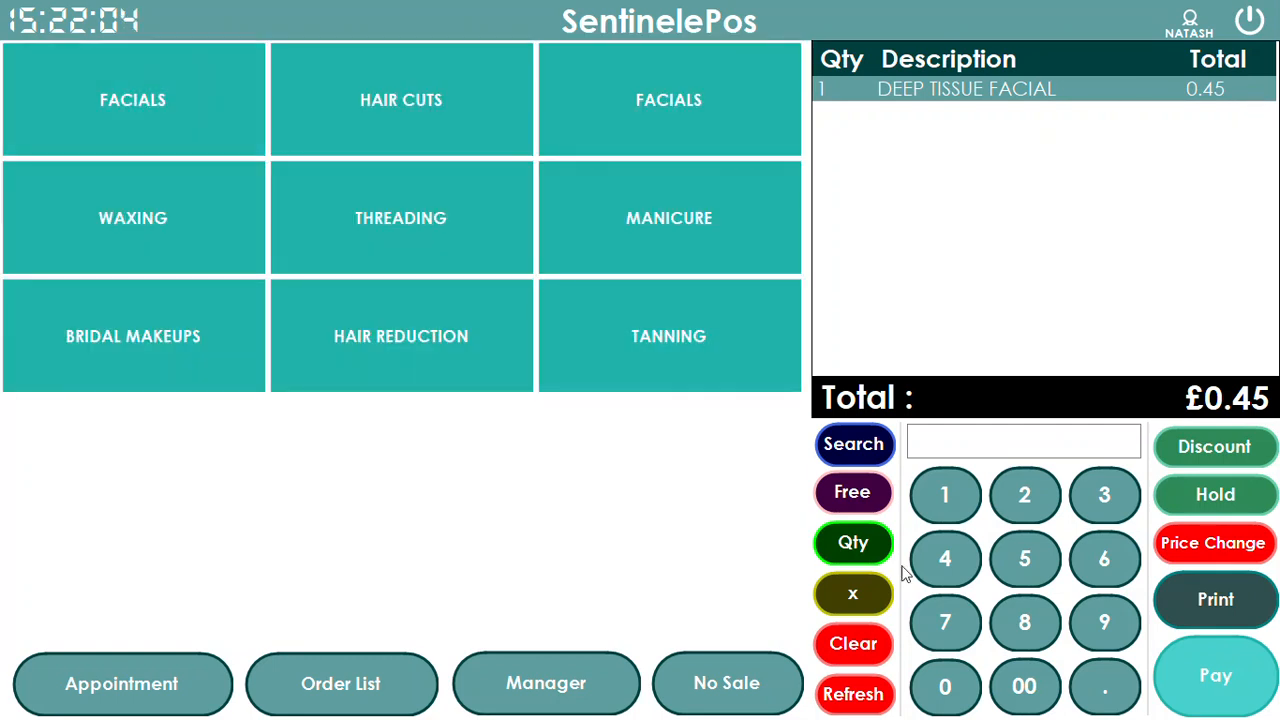
Add another Deep Tissue Facial at a keyed price of 4500 (£45.00)
click(961, 562)
click(1024, 557)
click(1024, 686)
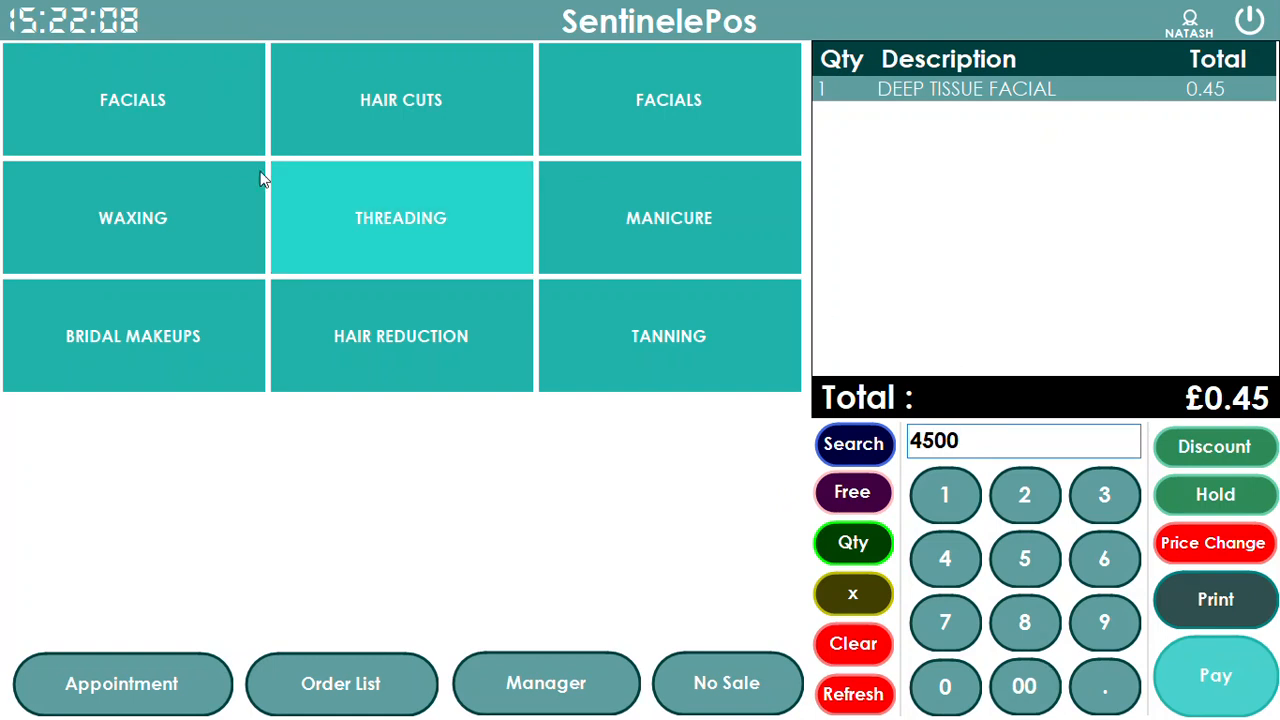
click(191, 119)
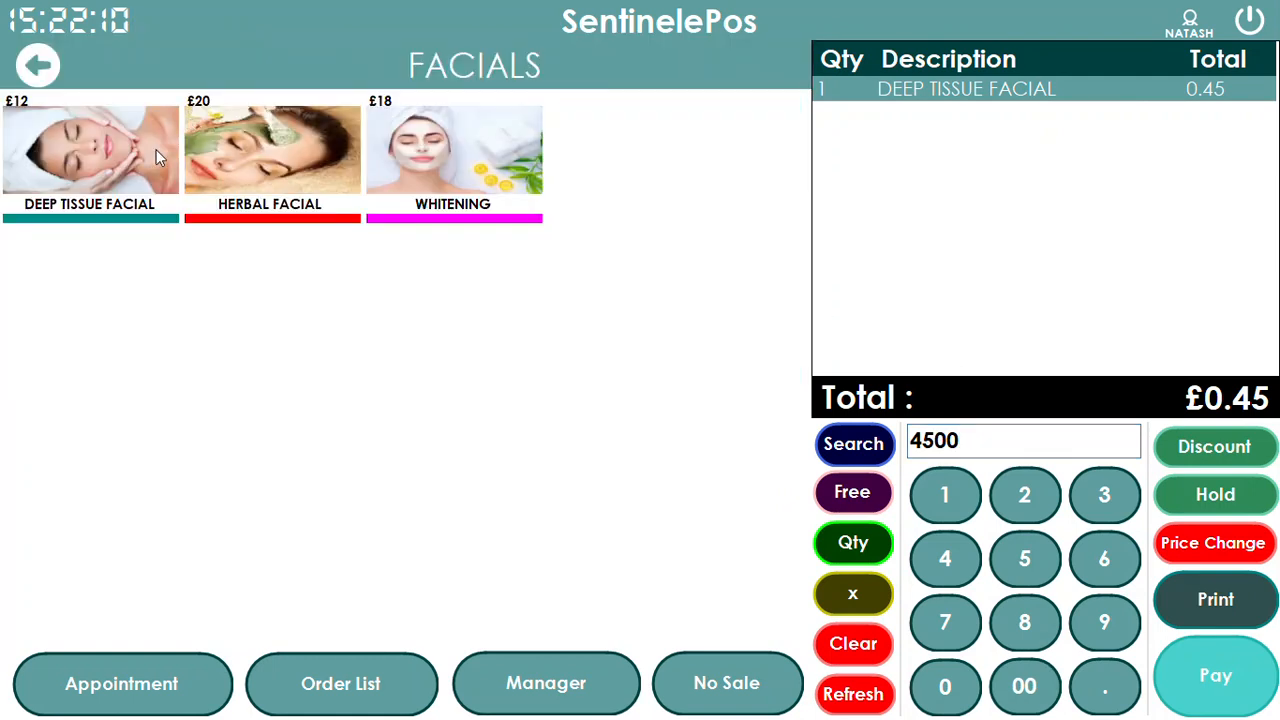
click(106, 156)
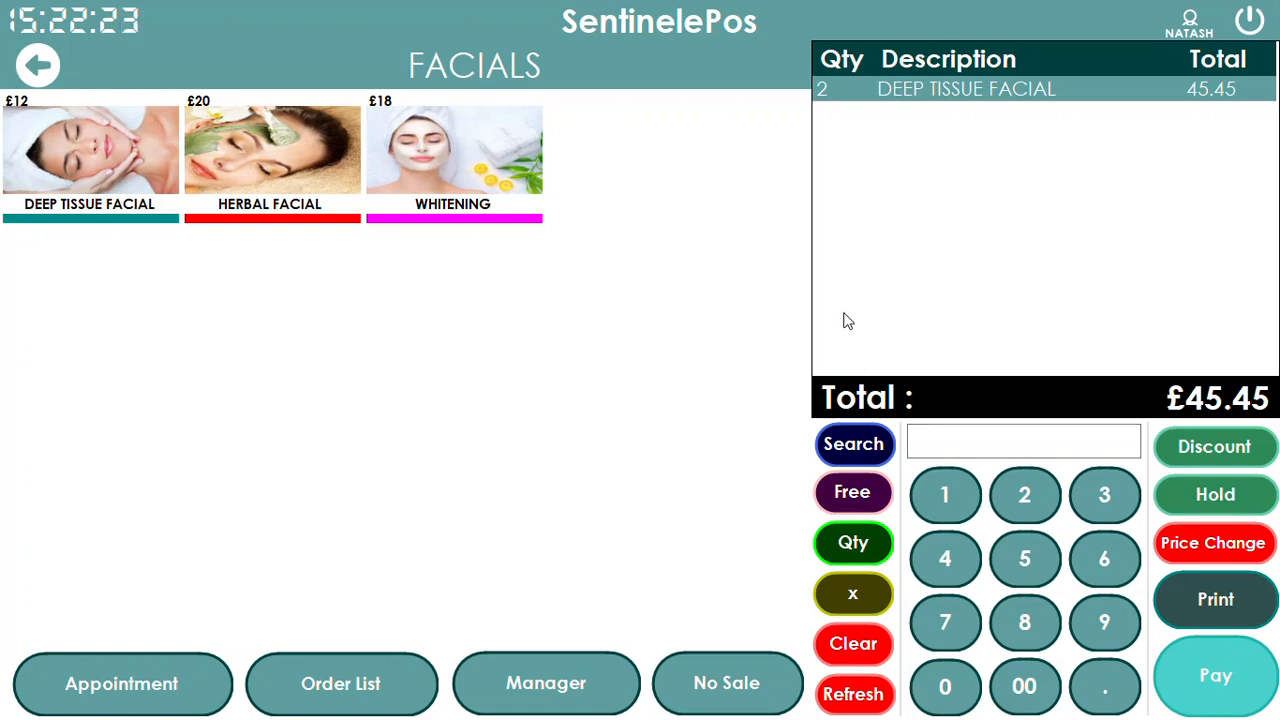
click(40, 65)
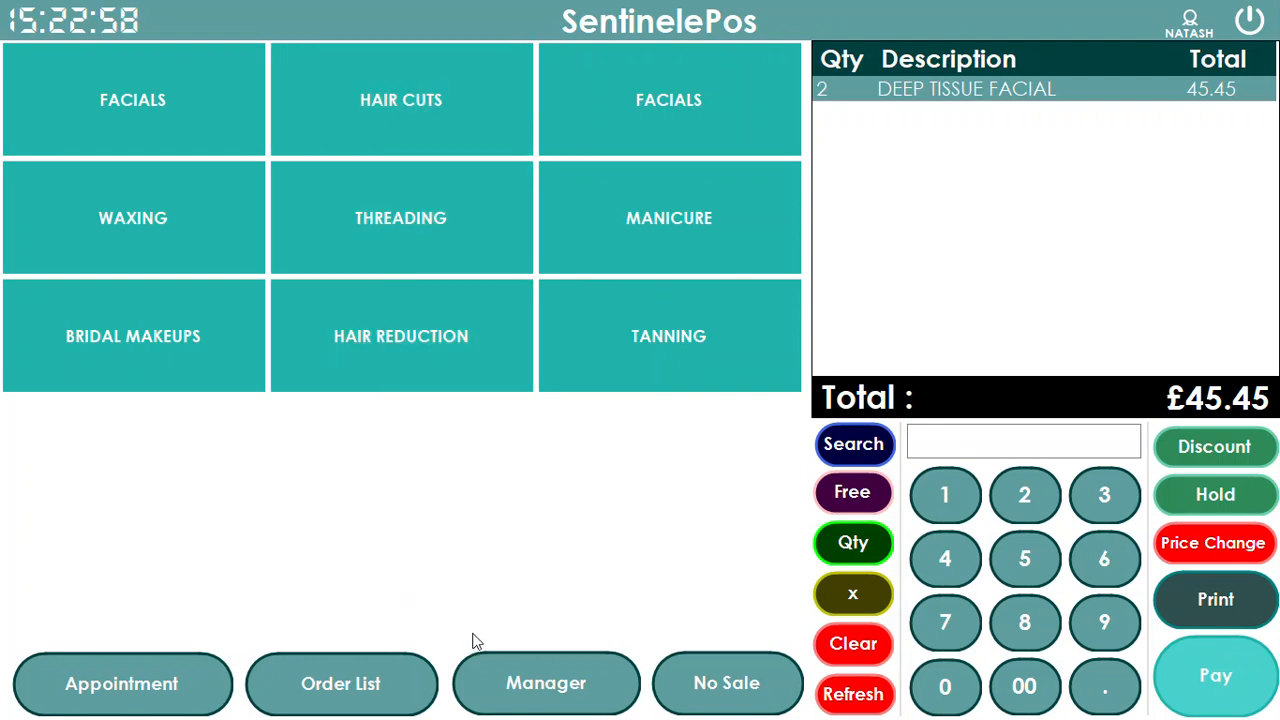
click(165, 80)
click(37, 65)
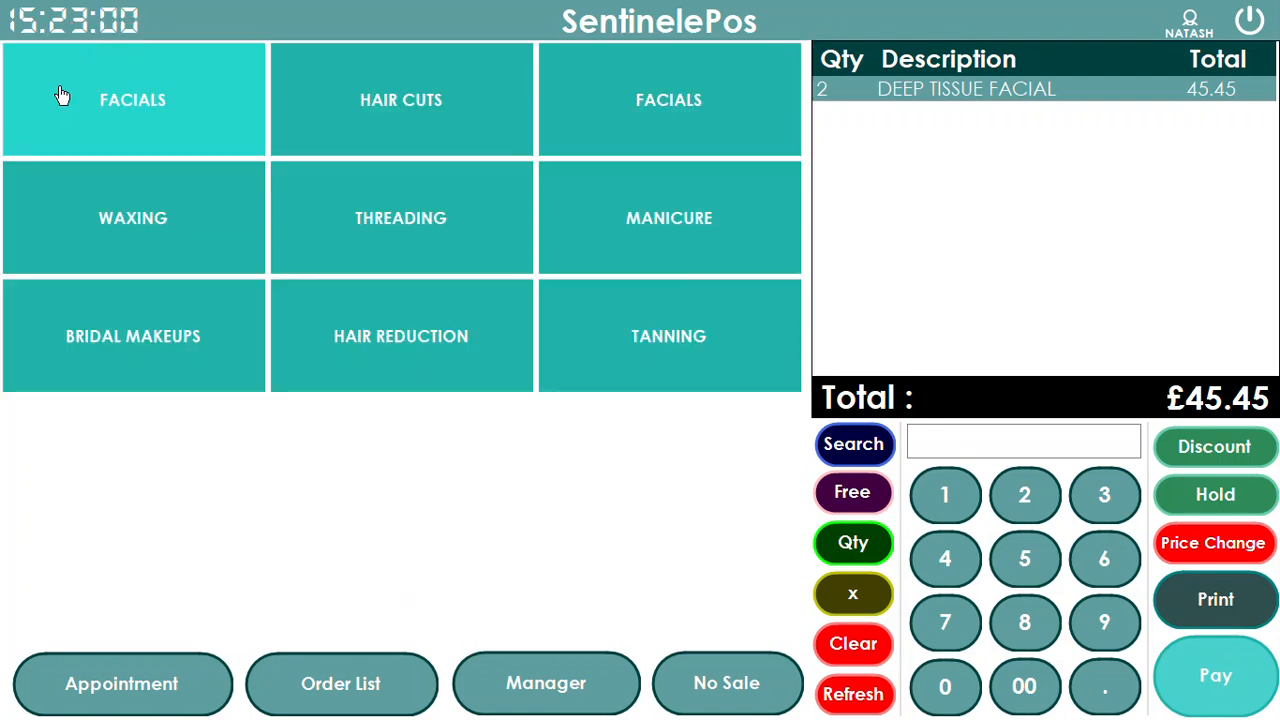
click(191, 126)
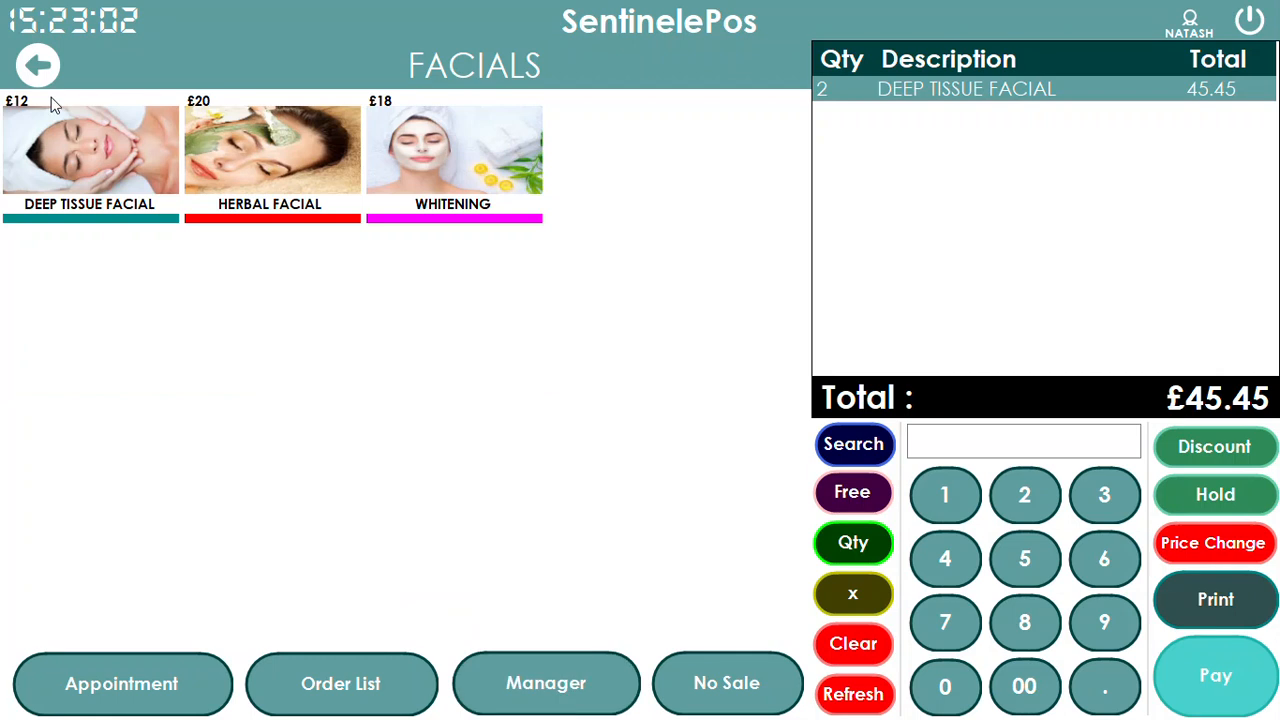
click(42, 70)
Bring up the FACIALS category in the Manager's POS Items product setup
click(612, 700)
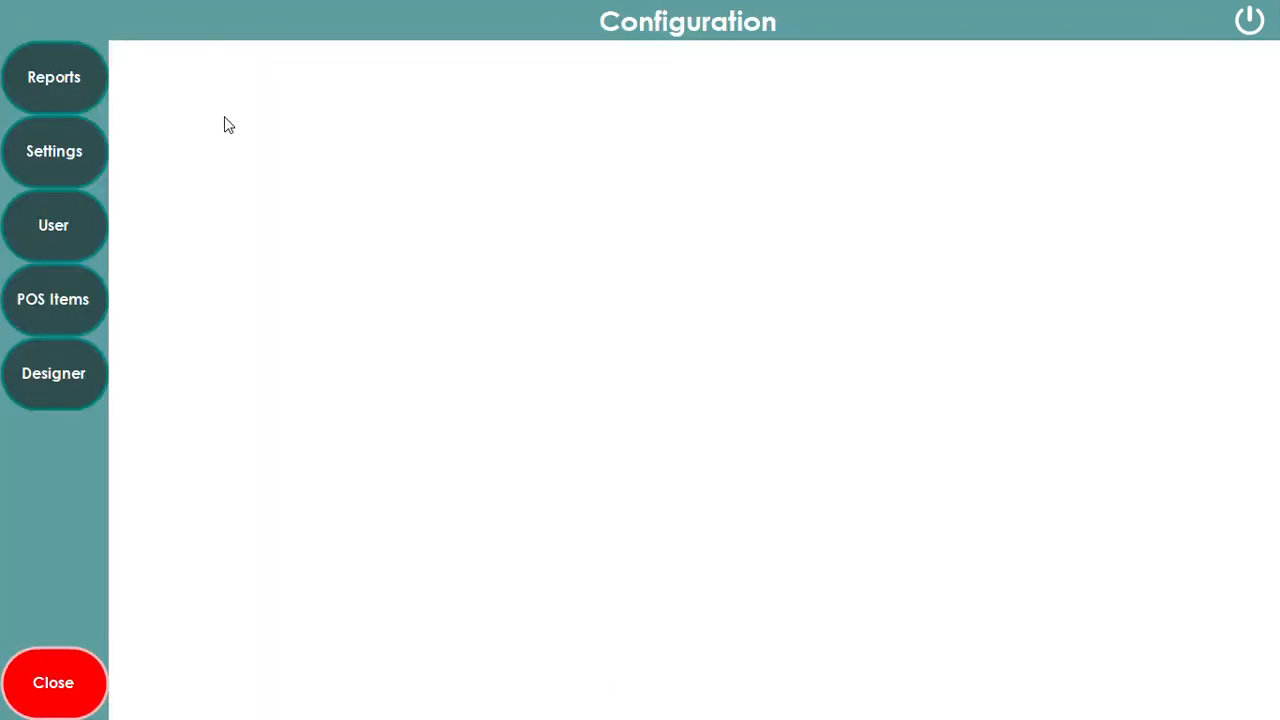
click(53, 299)
click(291, 65)
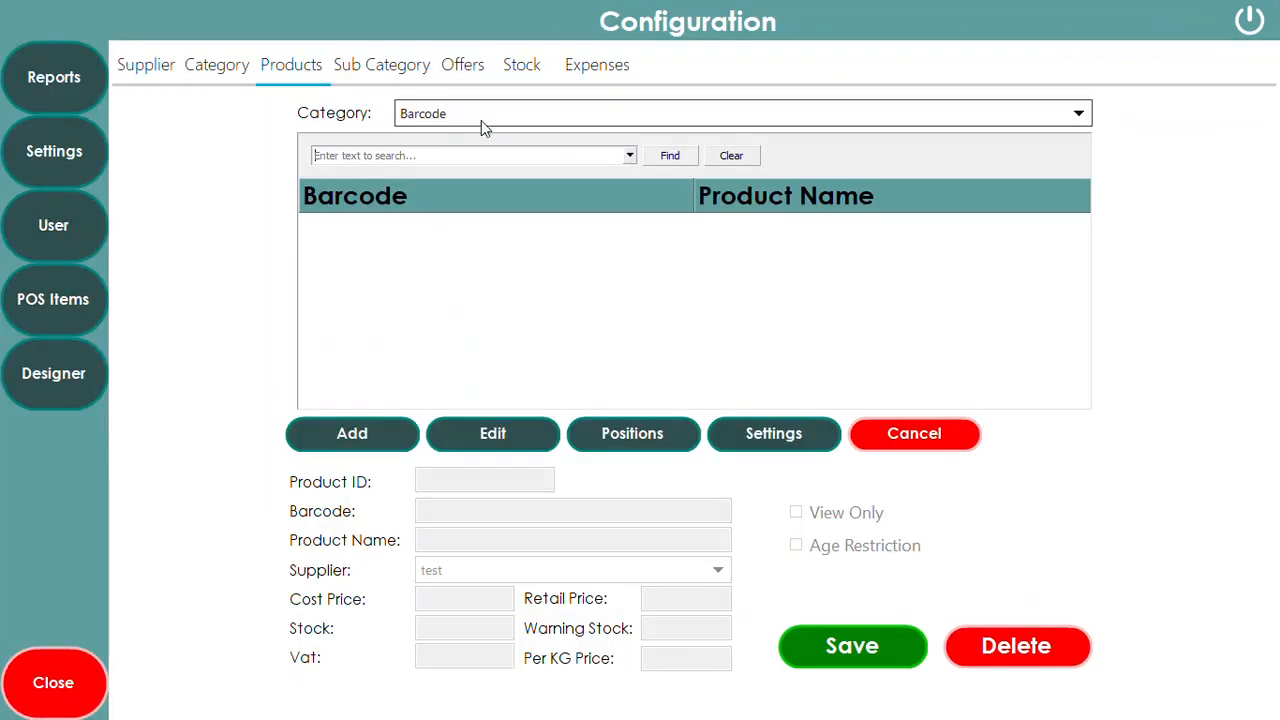
click(479, 119)
click(449, 163)
Create and save NEW FACIAL with retail price 65 and VAT 20, then return to sales
click(345, 434)
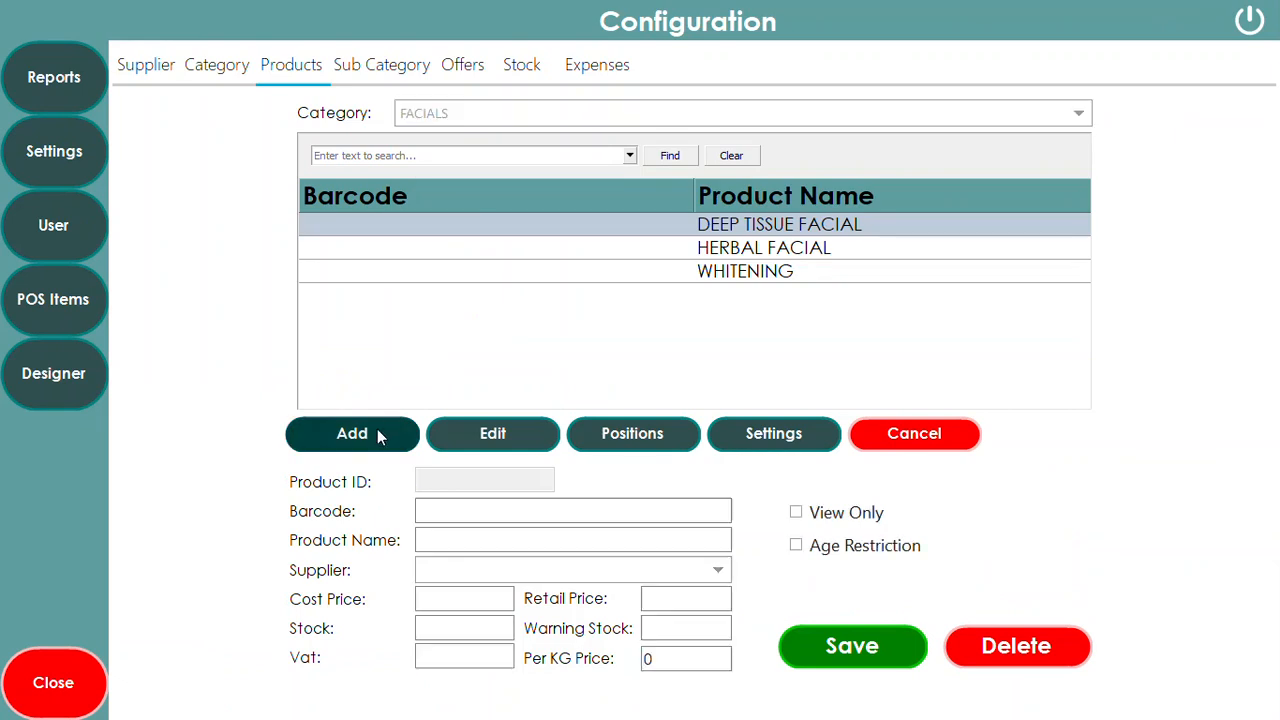
click(444, 546)
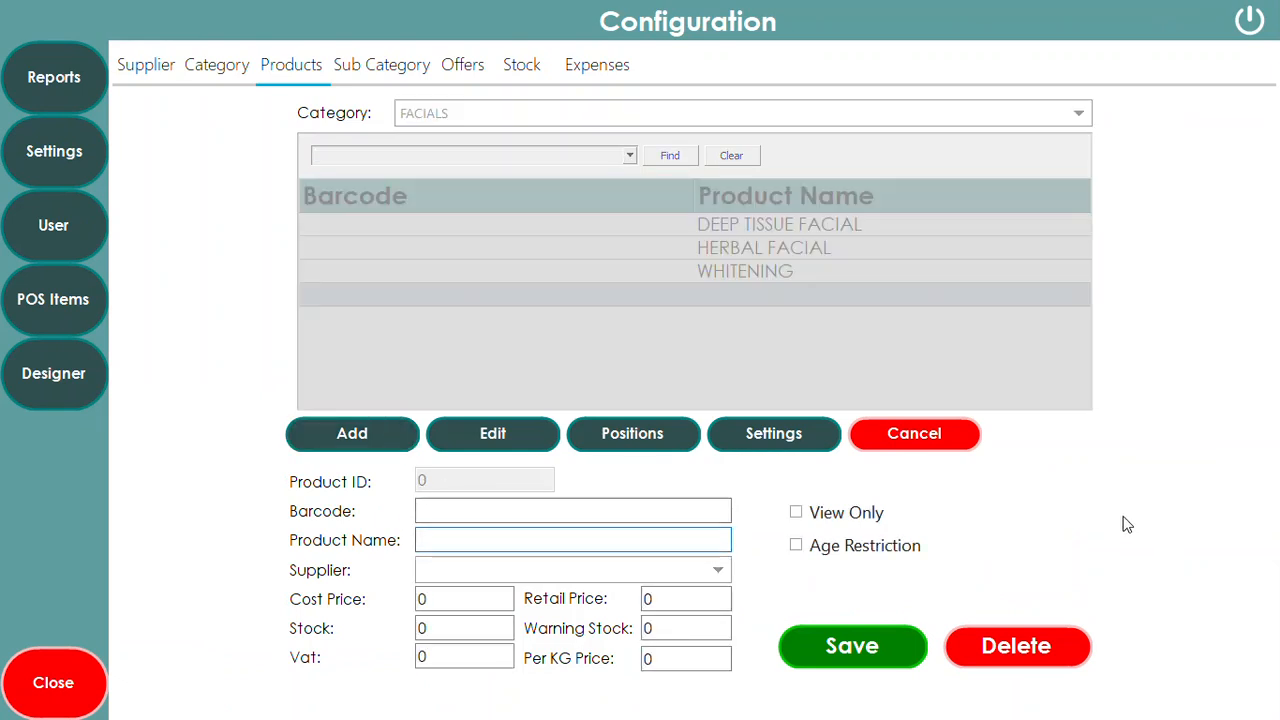
text(NEW FACIAL)
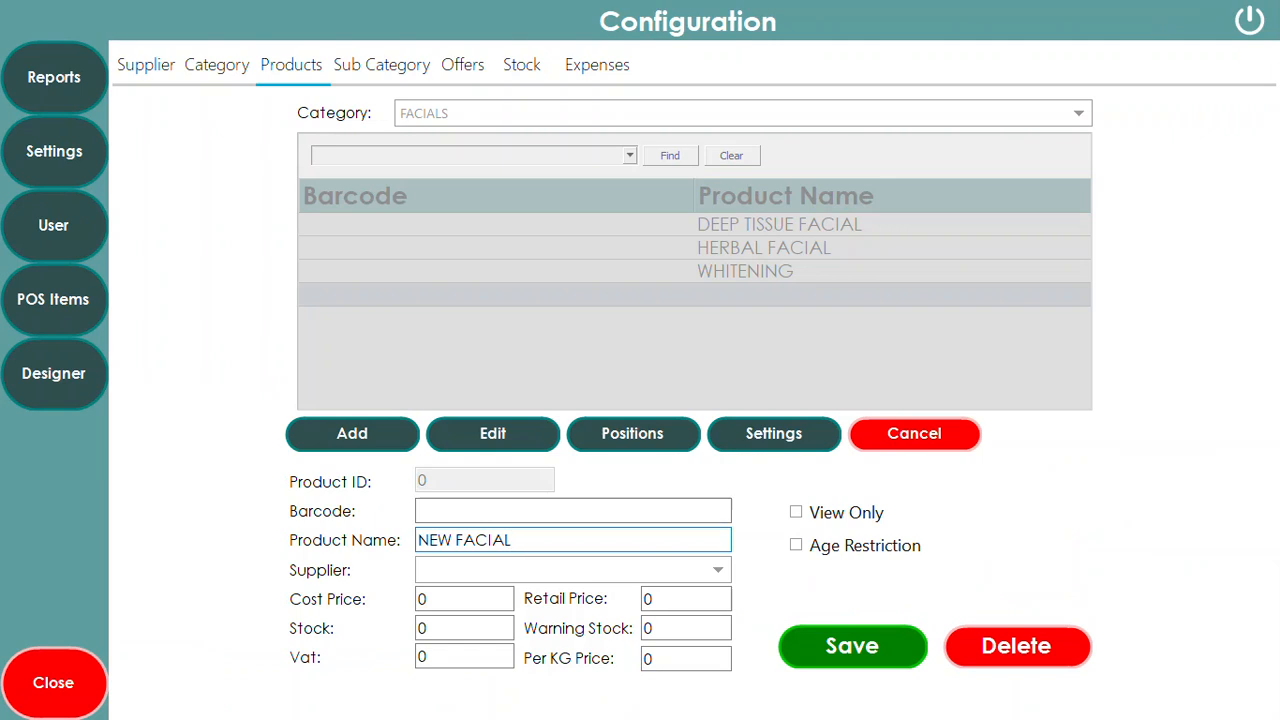
click(676, 600)
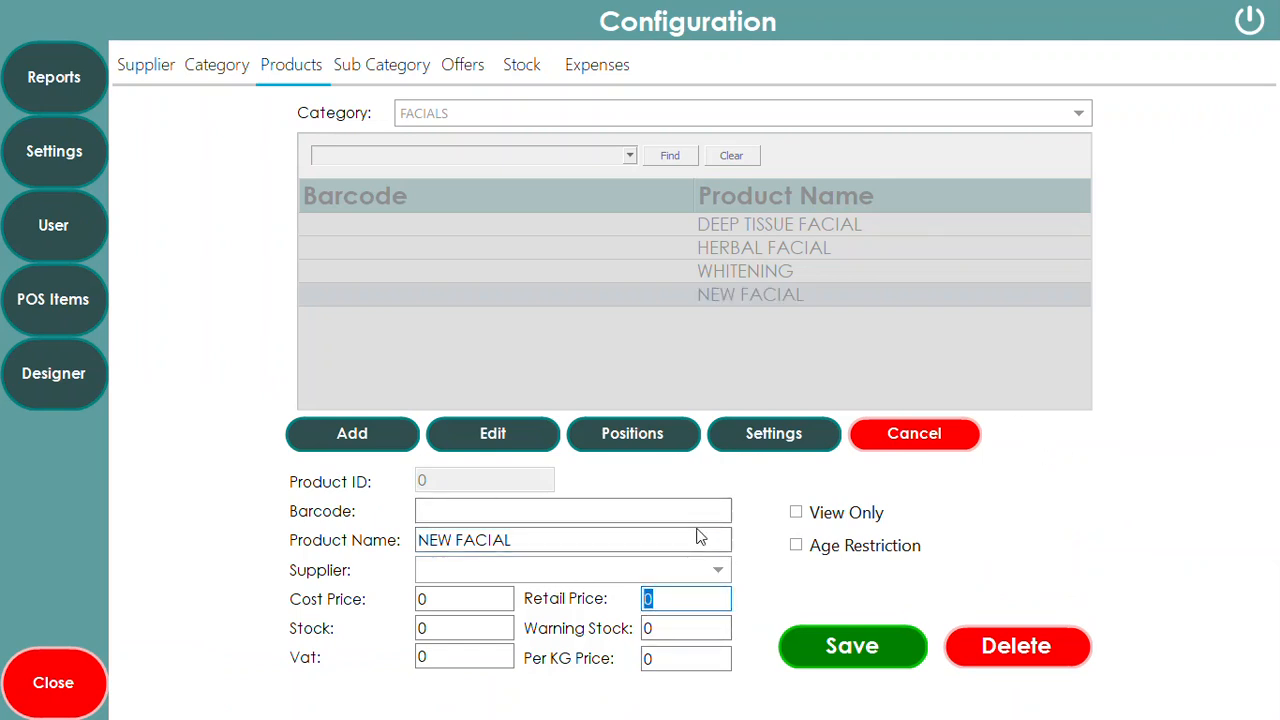
text(65)
click(440, 657)
text(20)
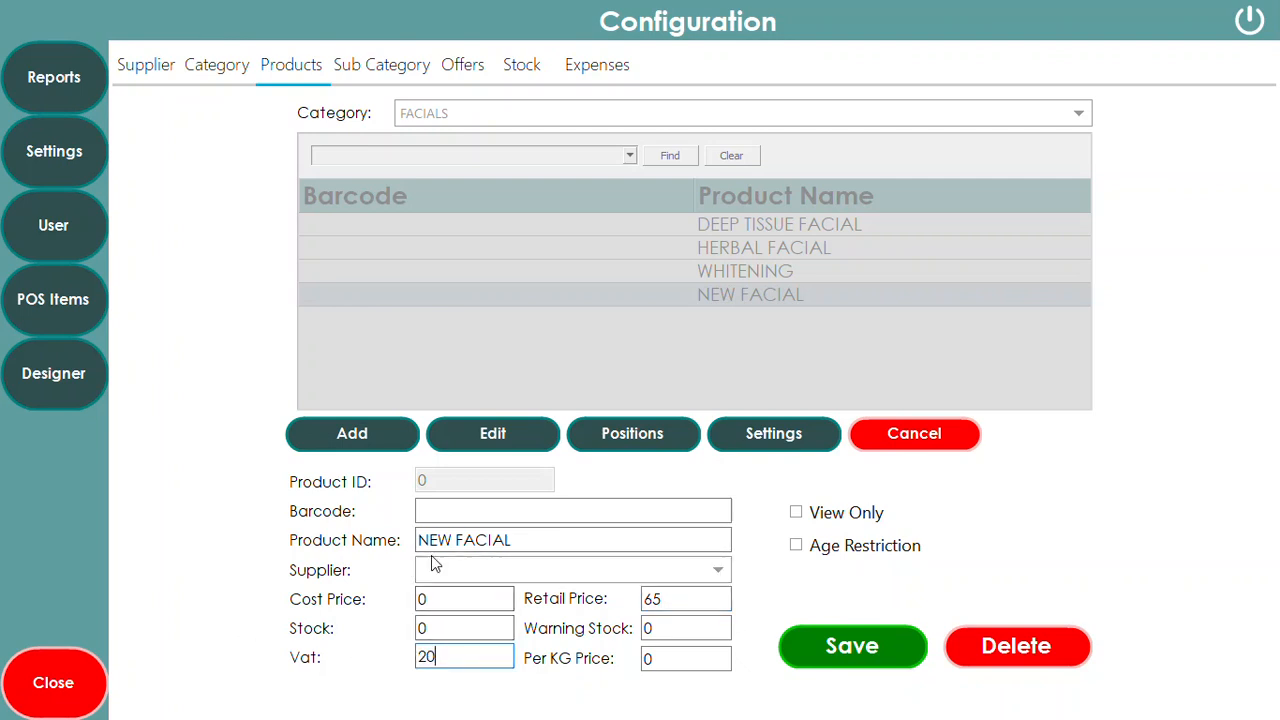
click(828, 646)
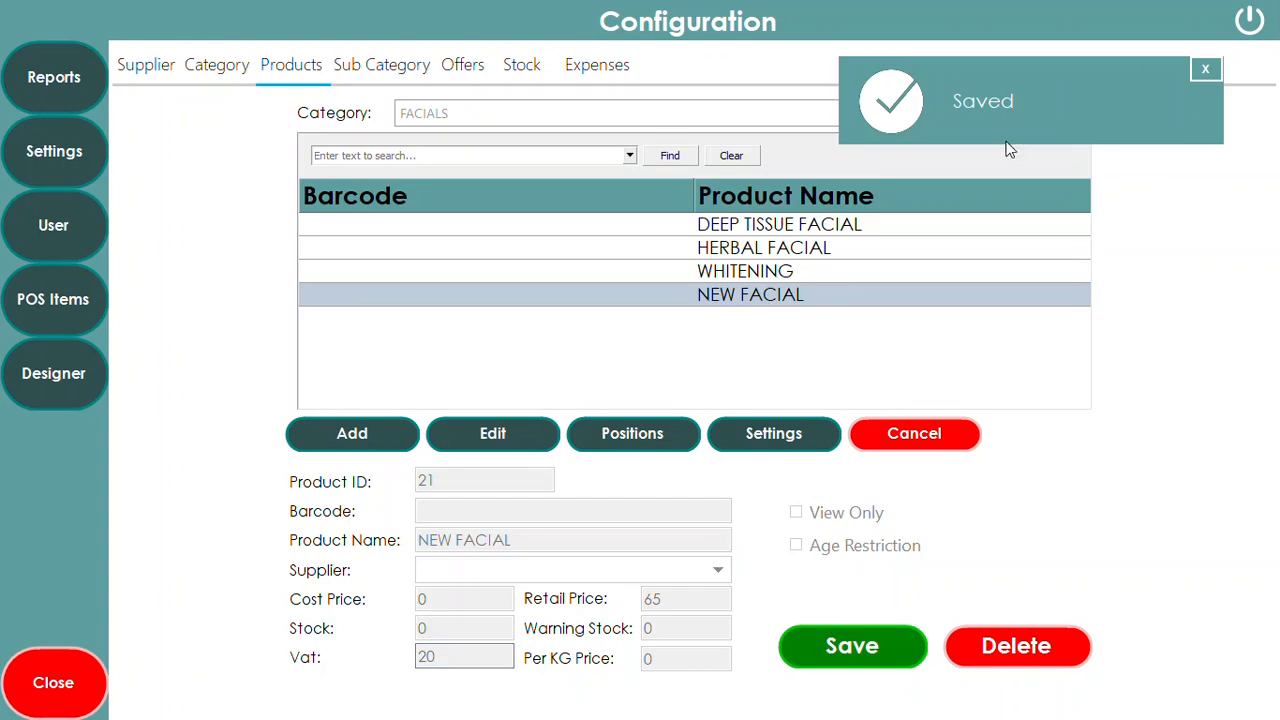
click(1207, 69)
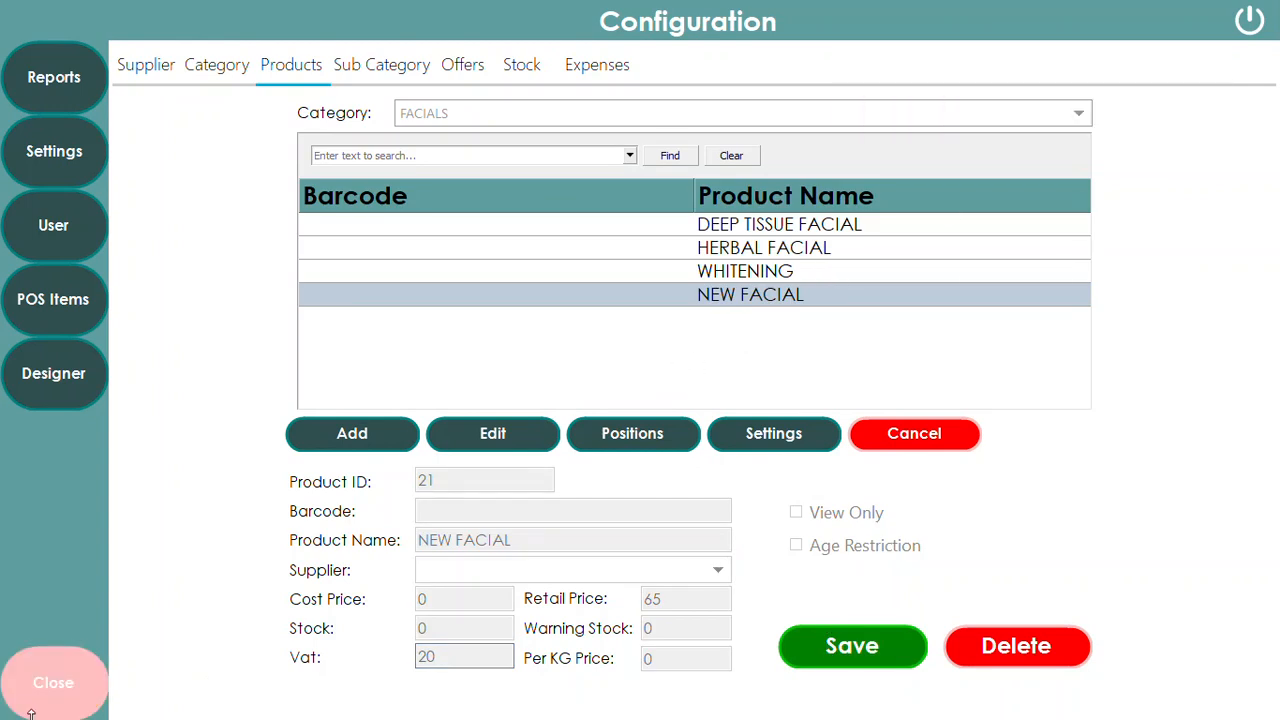
click(68, 693)
Add two NEW FACIALs to the order for 130.00, bringing the total to £175.45
click(194, 114)
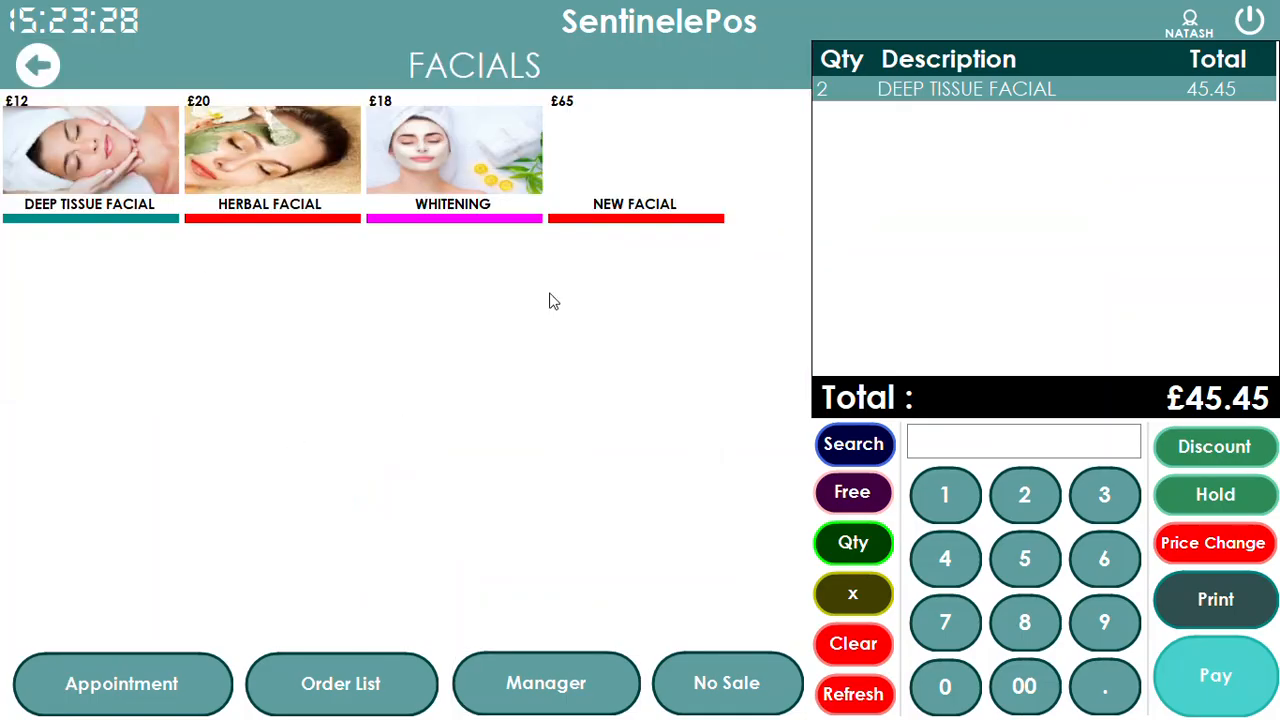
click(638, 195)
click(636, 198)
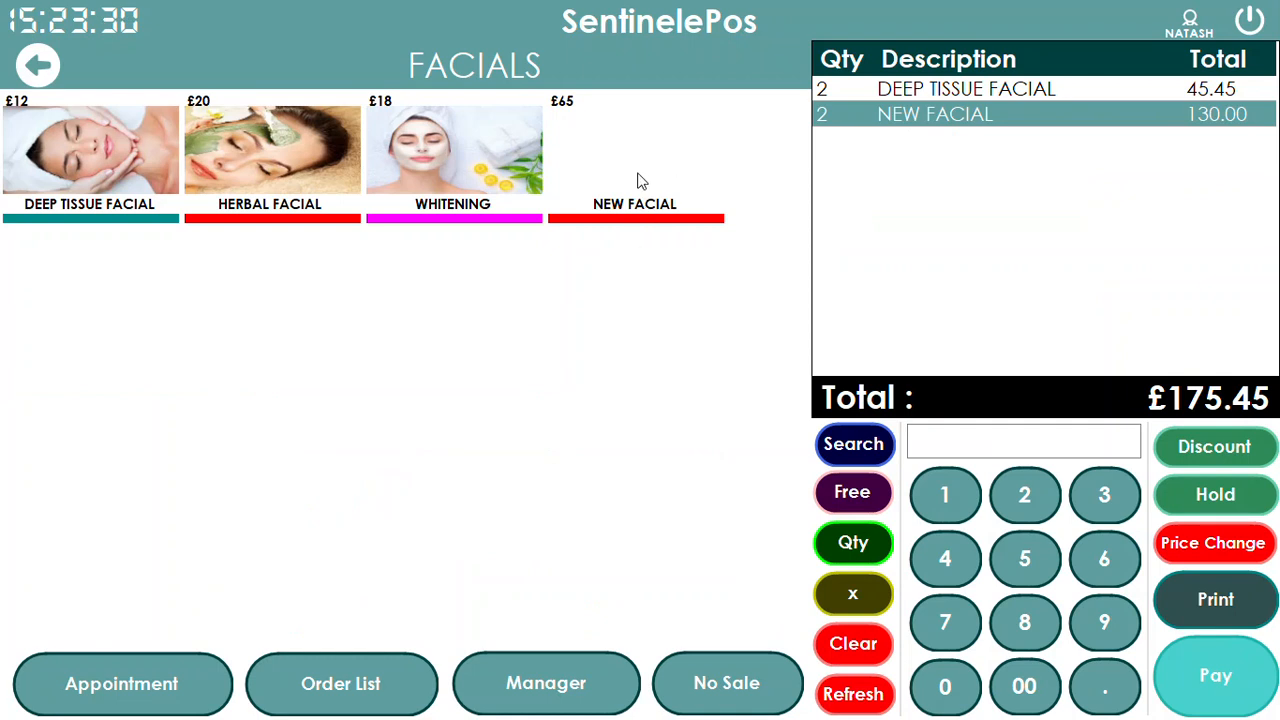
click(37, 65)
Open Button Settings for NEW FACIAL under FACIALS products and browse for a button picture
click(605, 667)
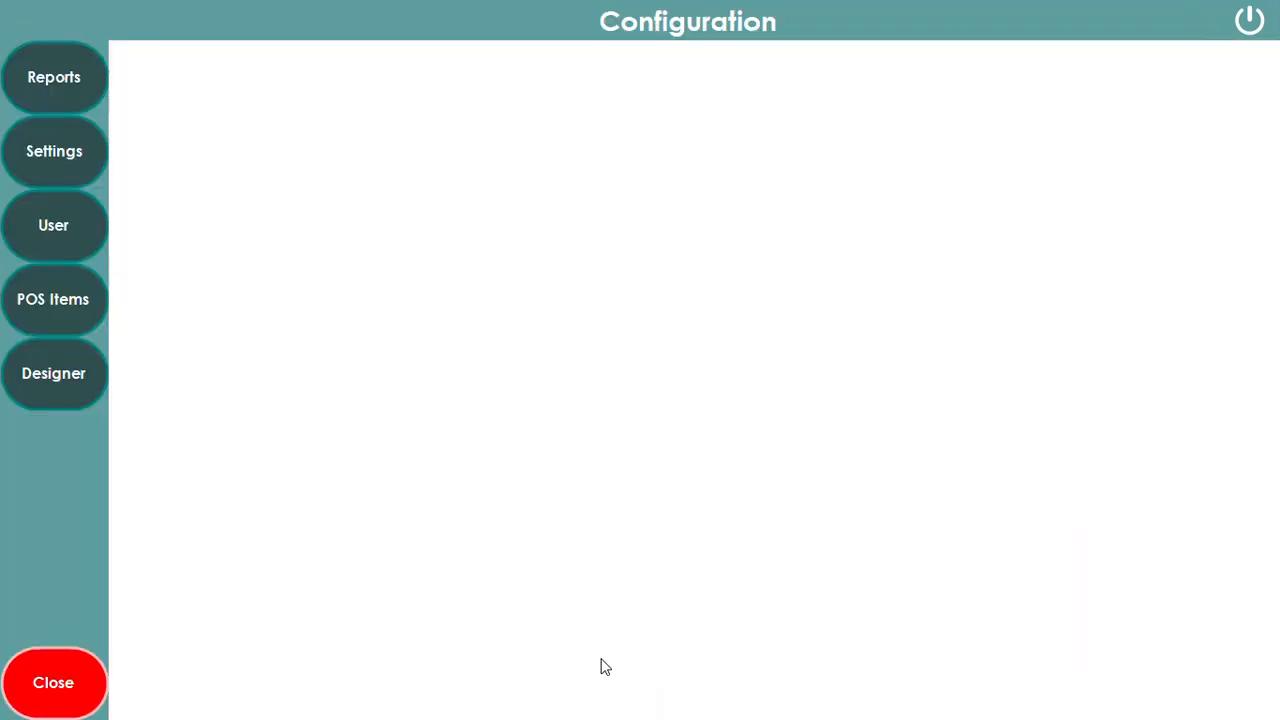
click(70, 299)
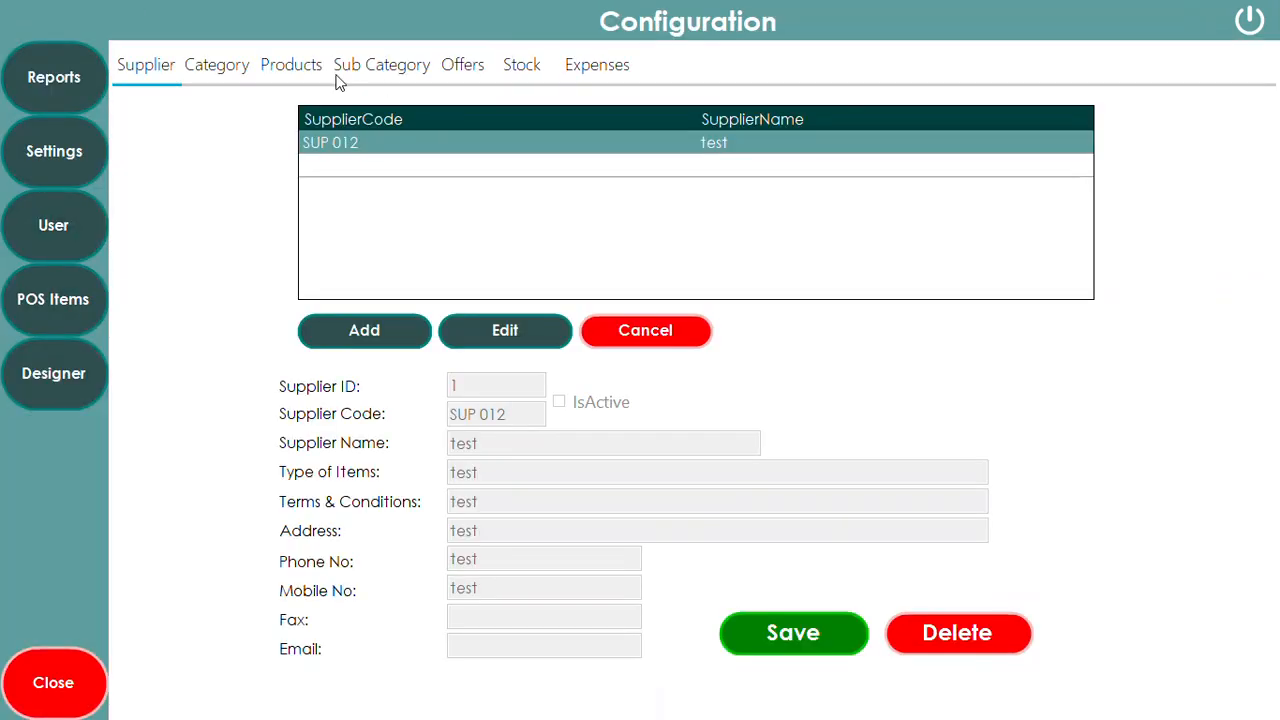
click(290, 70)
click(523, 115)
click(465, 156)
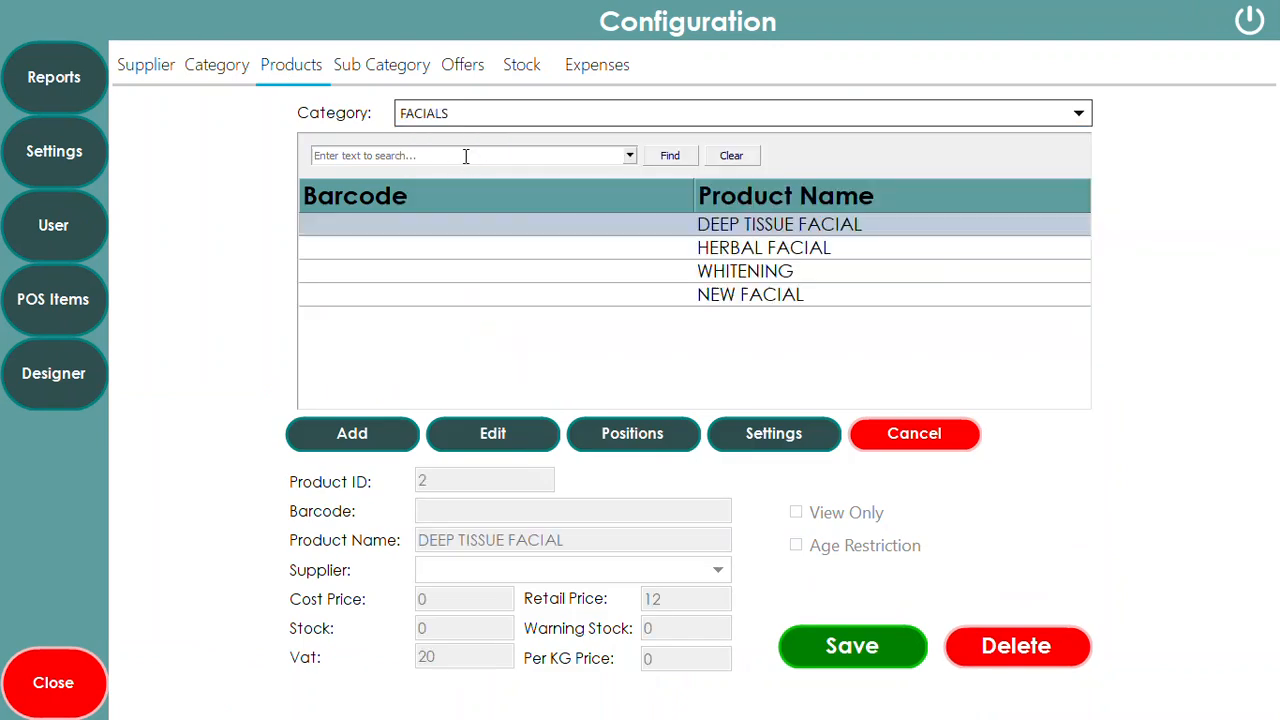
click(785, 297)
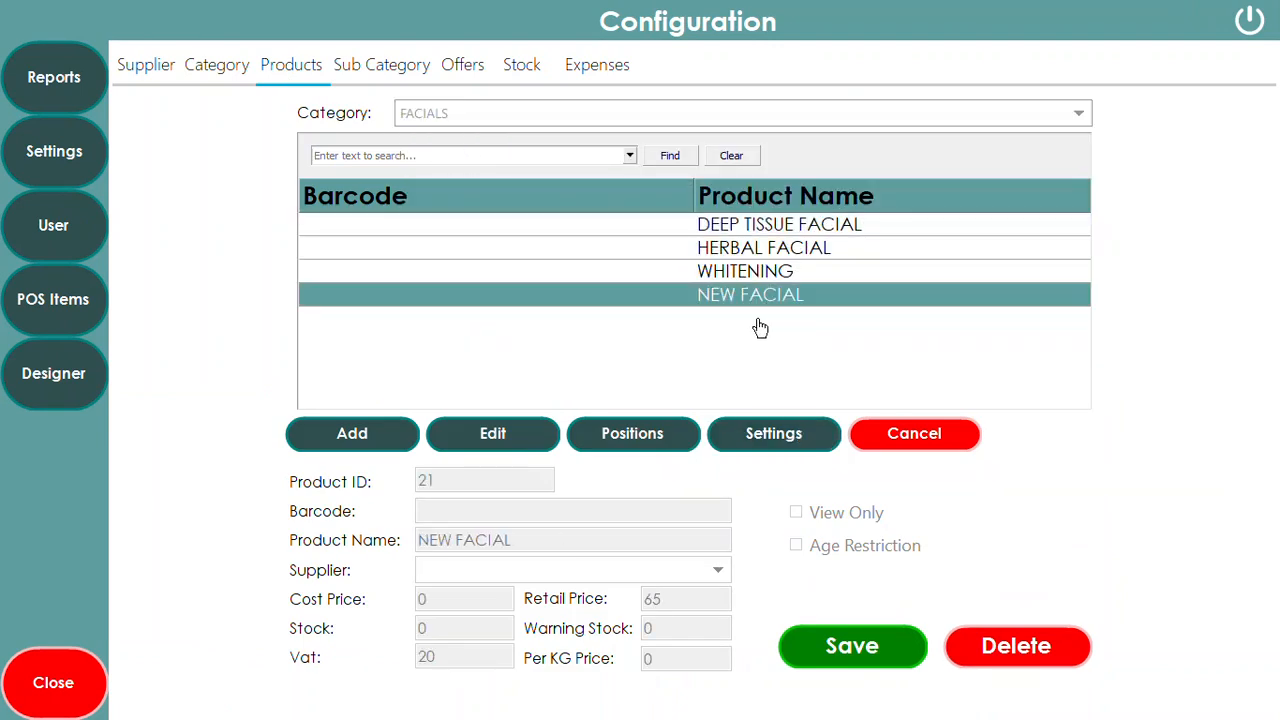
click(777, 438)
click(860, 214)
Set the makeup face picture on NEW FACIAL's button, save, and check its £65 FACIALS tile
drag(567, 180, 566, 255)
double_click(490, 240)
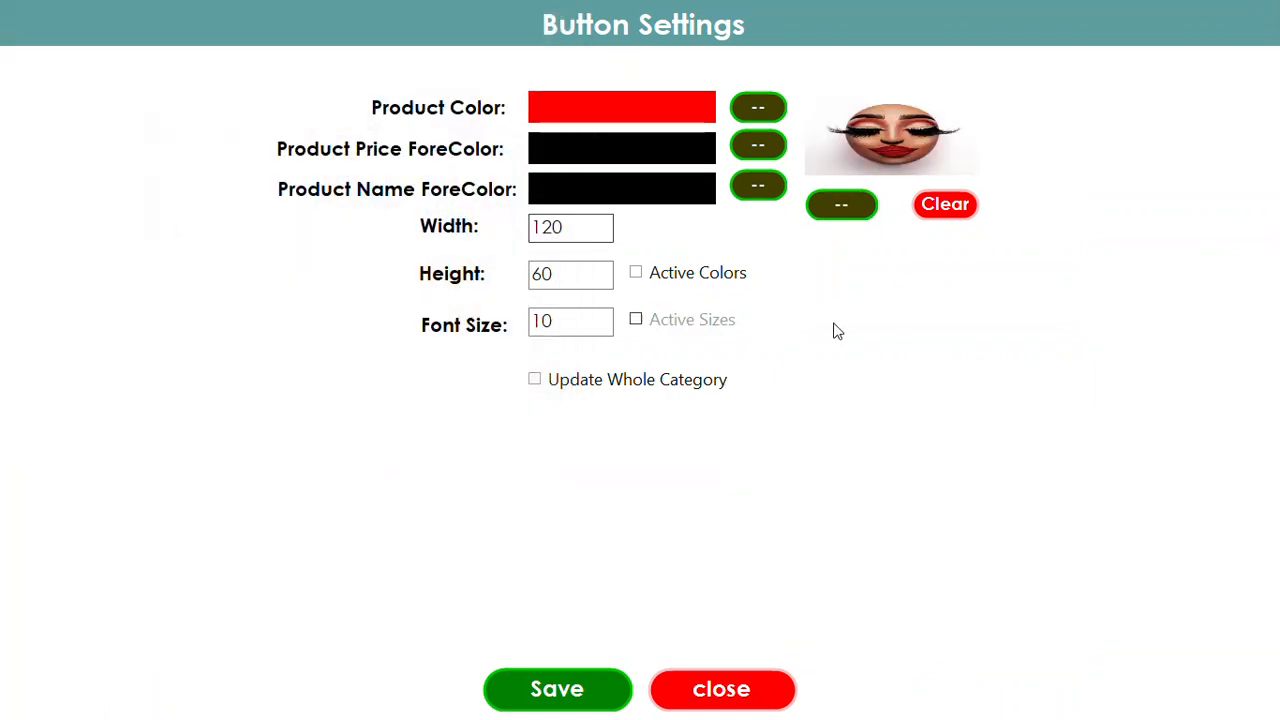
click(588, 688)
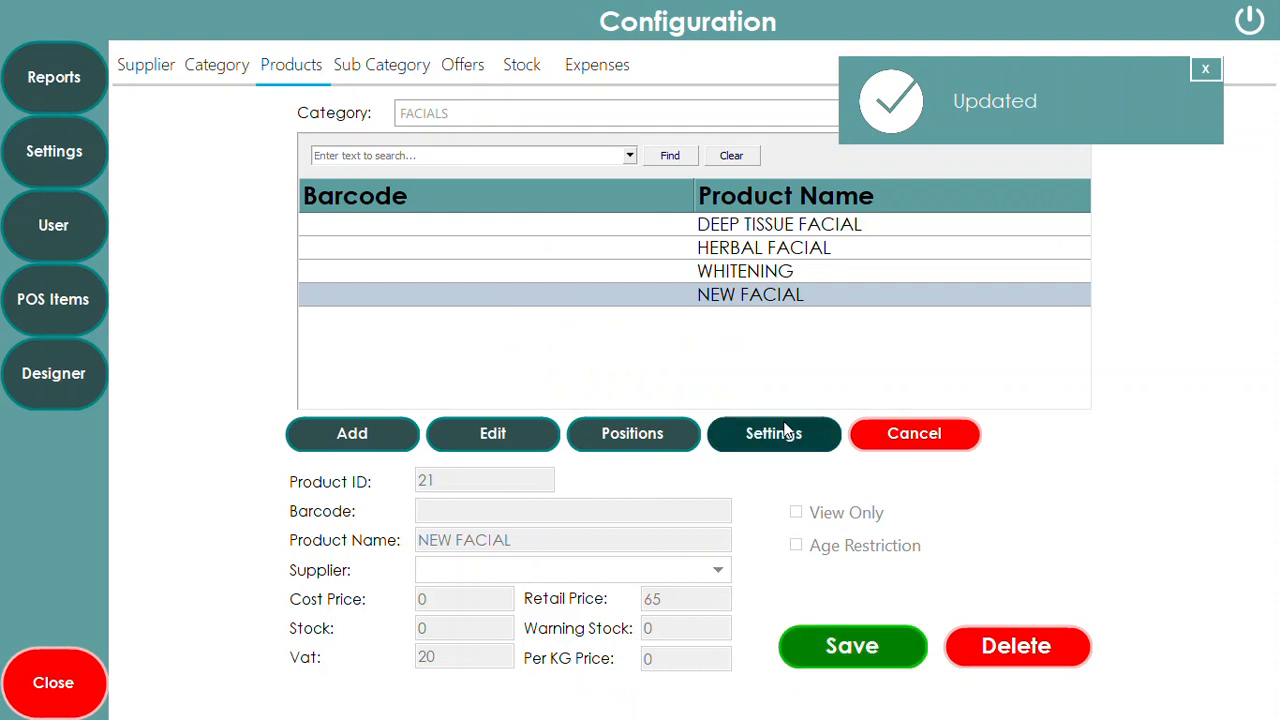
click(25, 705)
click(137, 120)
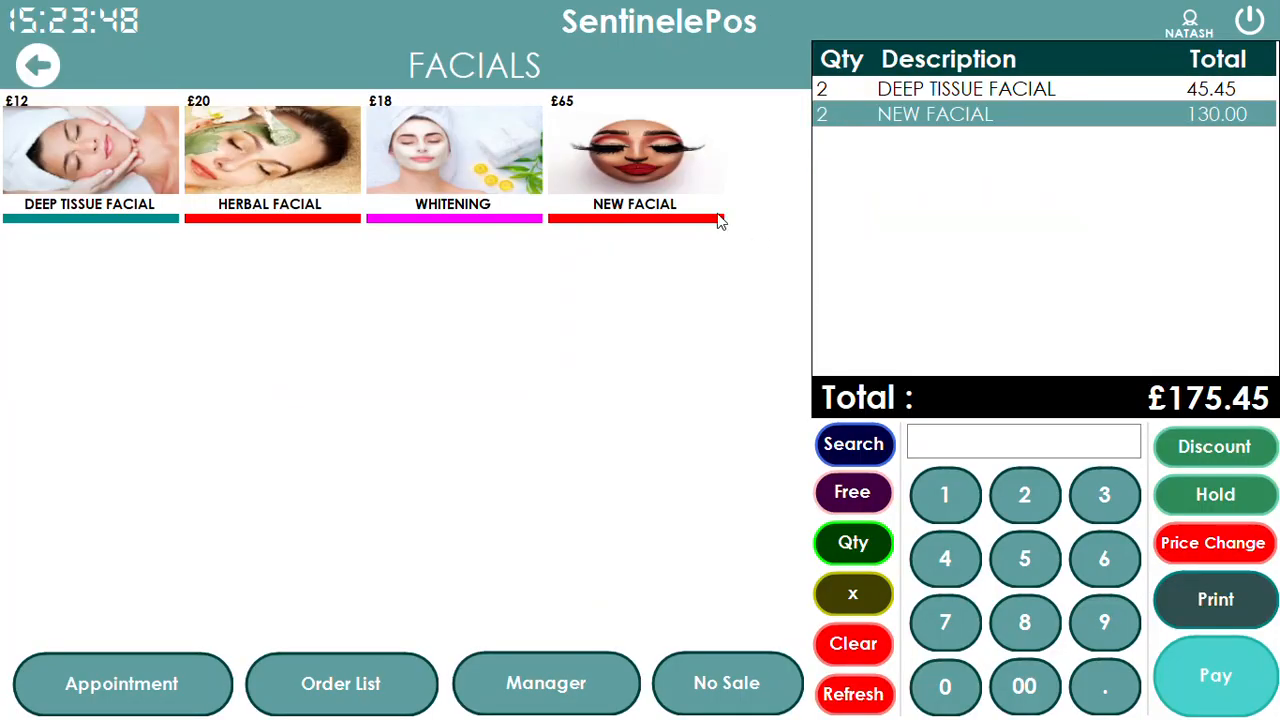